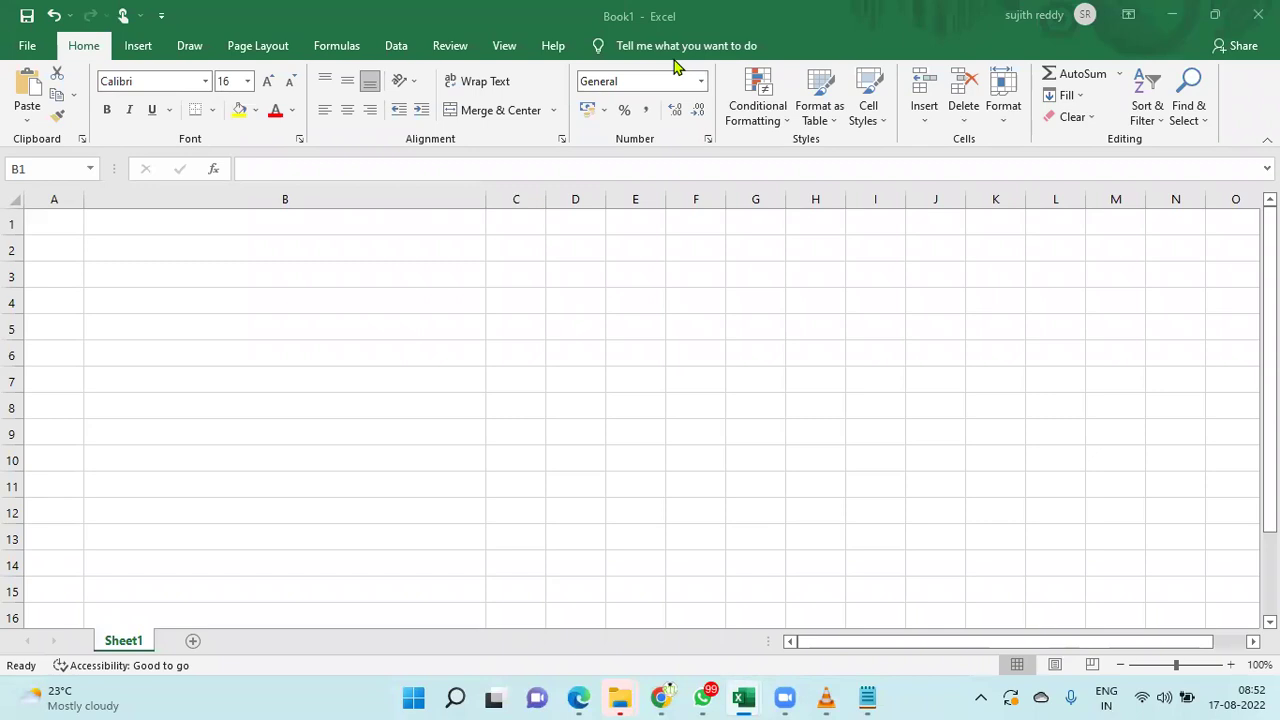
# - Enter the title 'Order To Cash Cycle' in B1 and give it a yellow fill
pyautogui.click(166, 219)
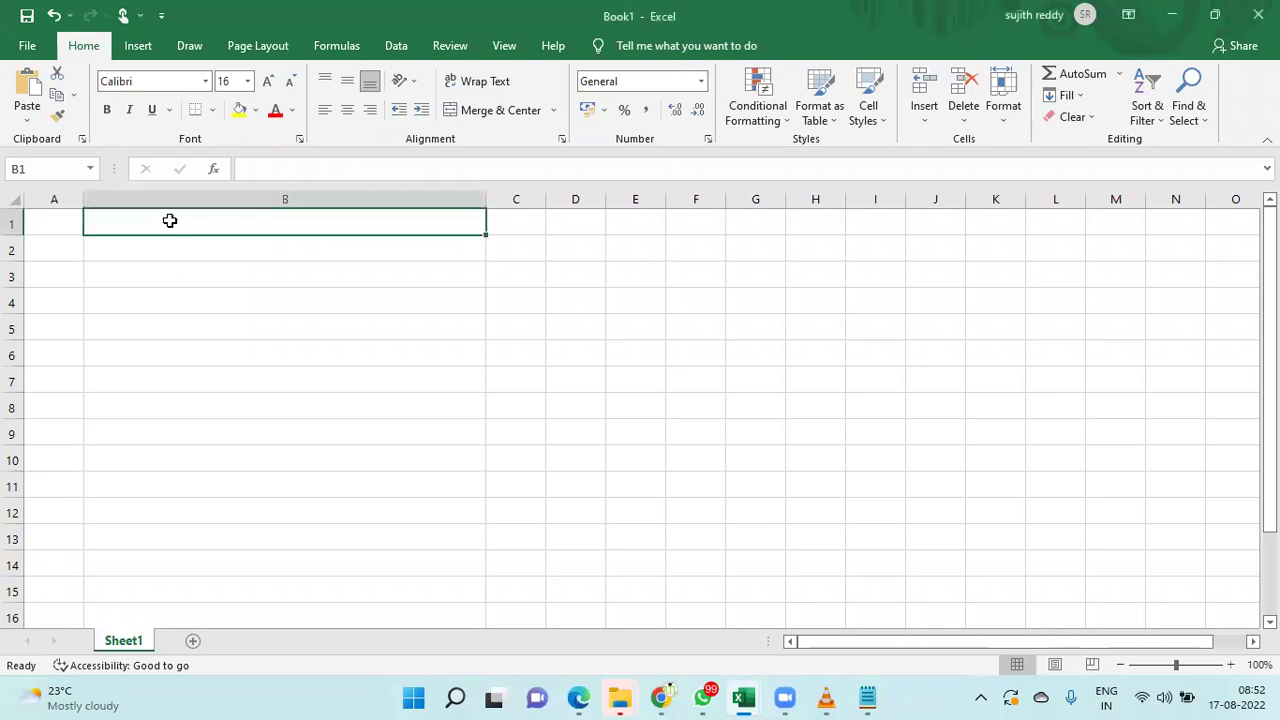
pyautogui.write('Order To Cash Cycle')
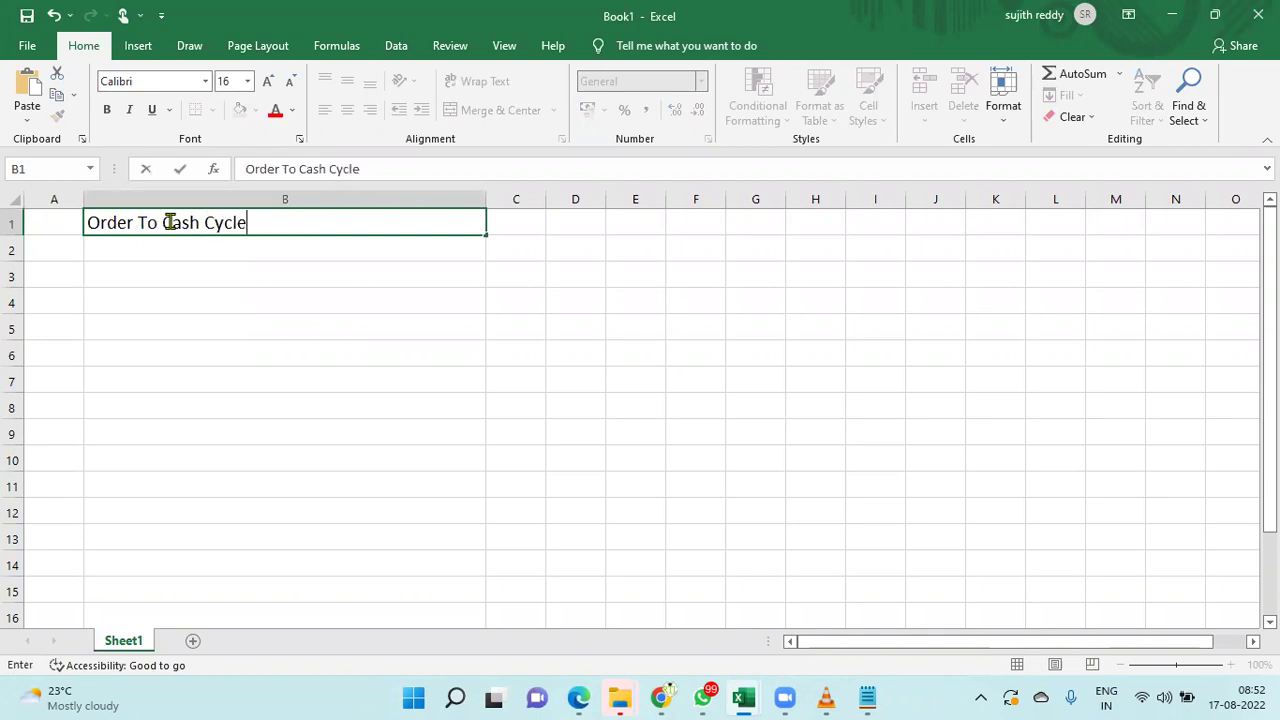
pyautogui.press('Return')
pyautogui.click(170, 222)
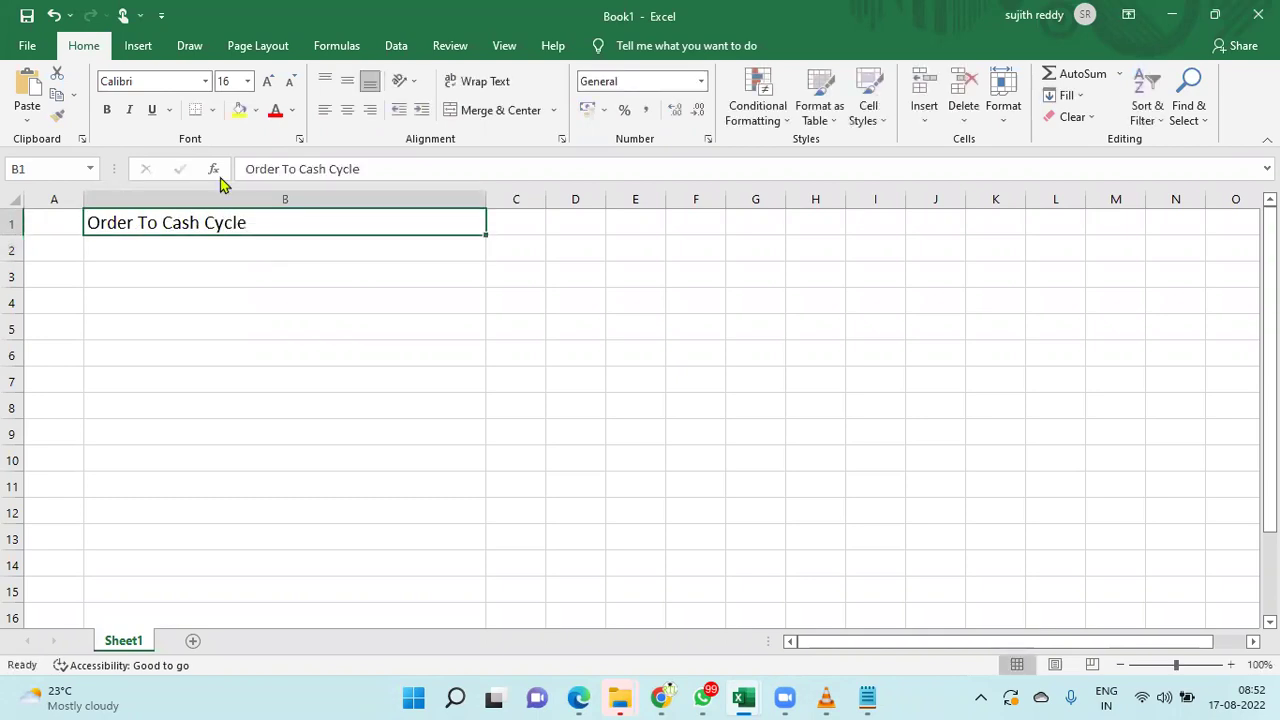
pyautogui.click(237, 111)
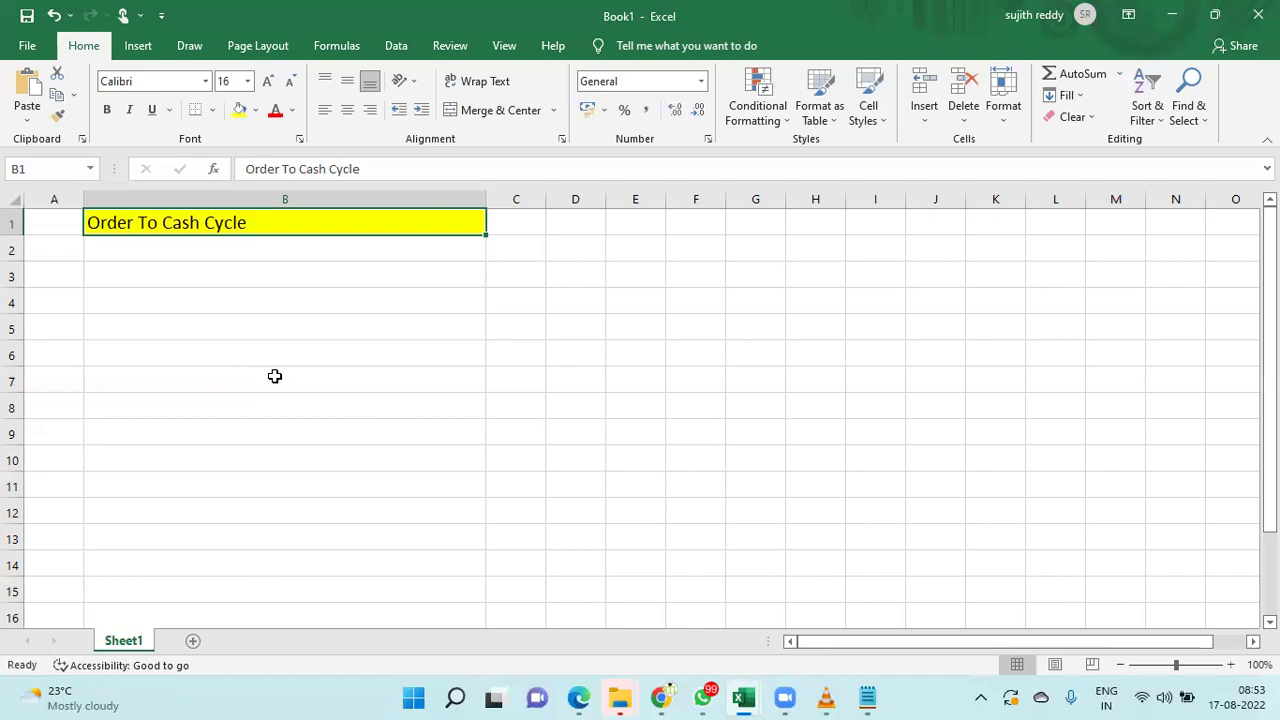
# - Enter step 1 'Hire Emp & Configure User Account' and step 2 'Add Roles to User' in rows 2–3
pyautogui.click(69, 249)
pyautogui.write('1')
pyautogui.press('Tab')
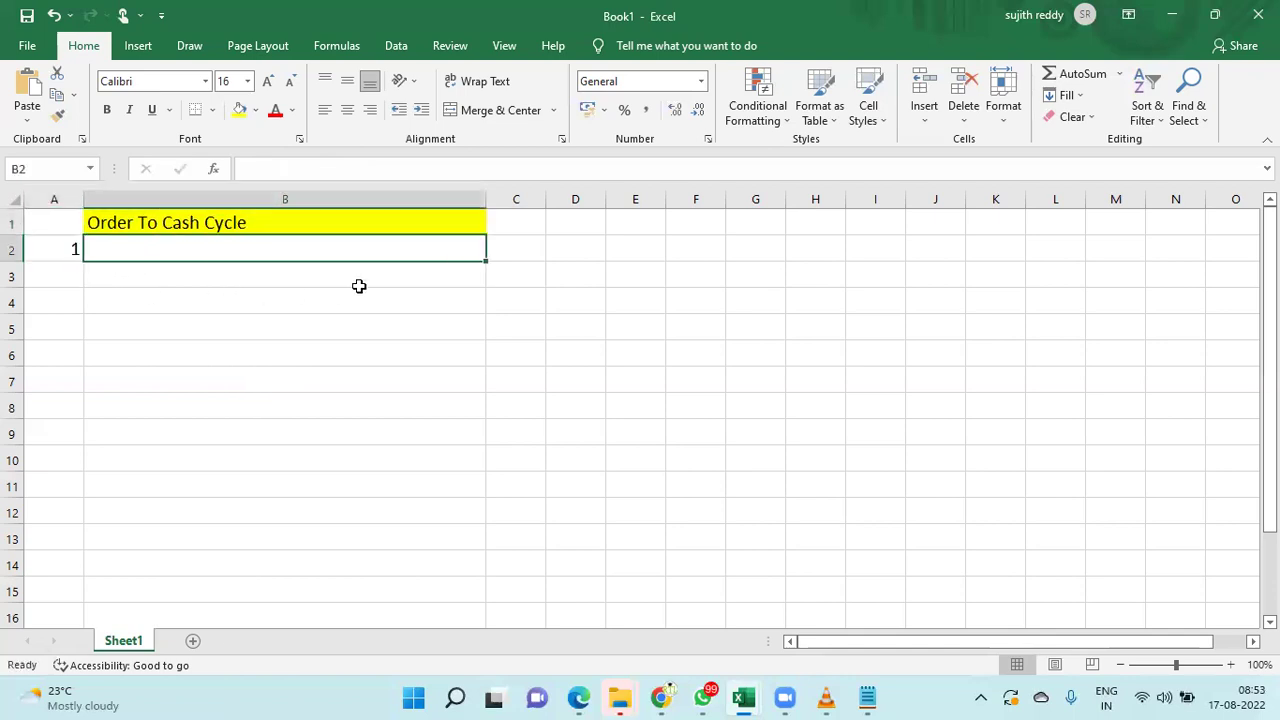
pyautogui.write('Hire')
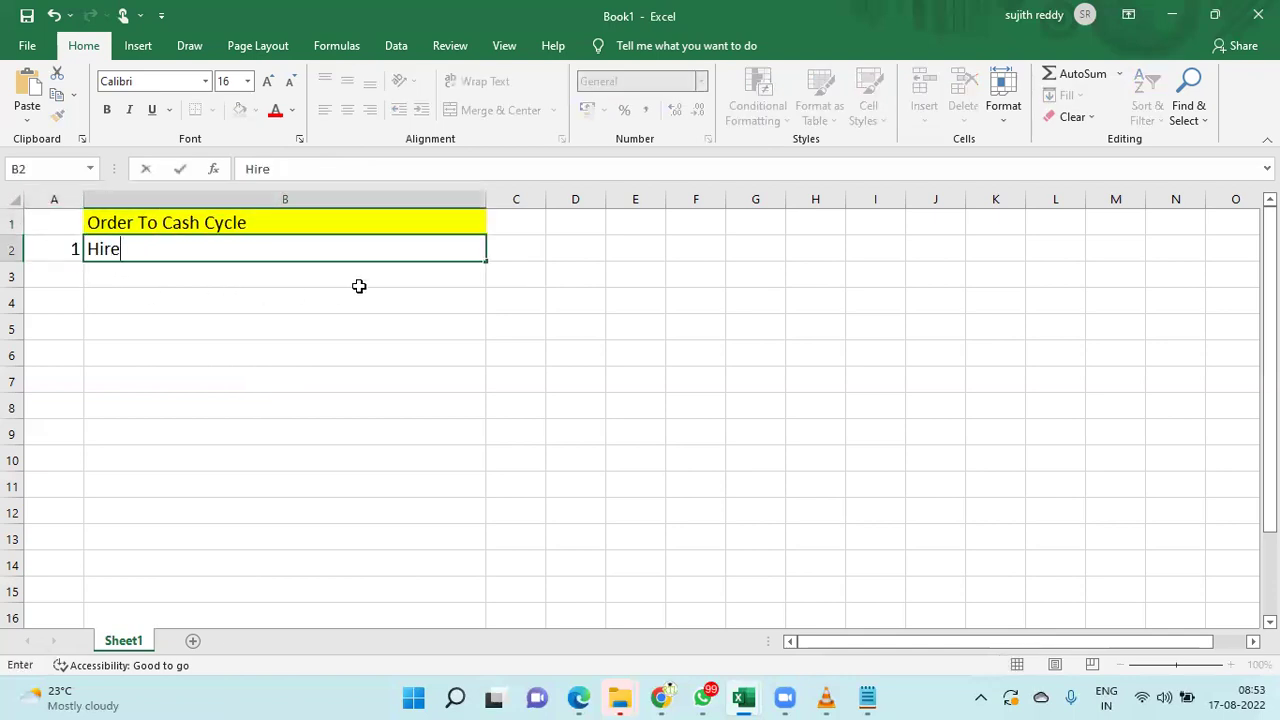
pyautogui.write(' Emp & Config')
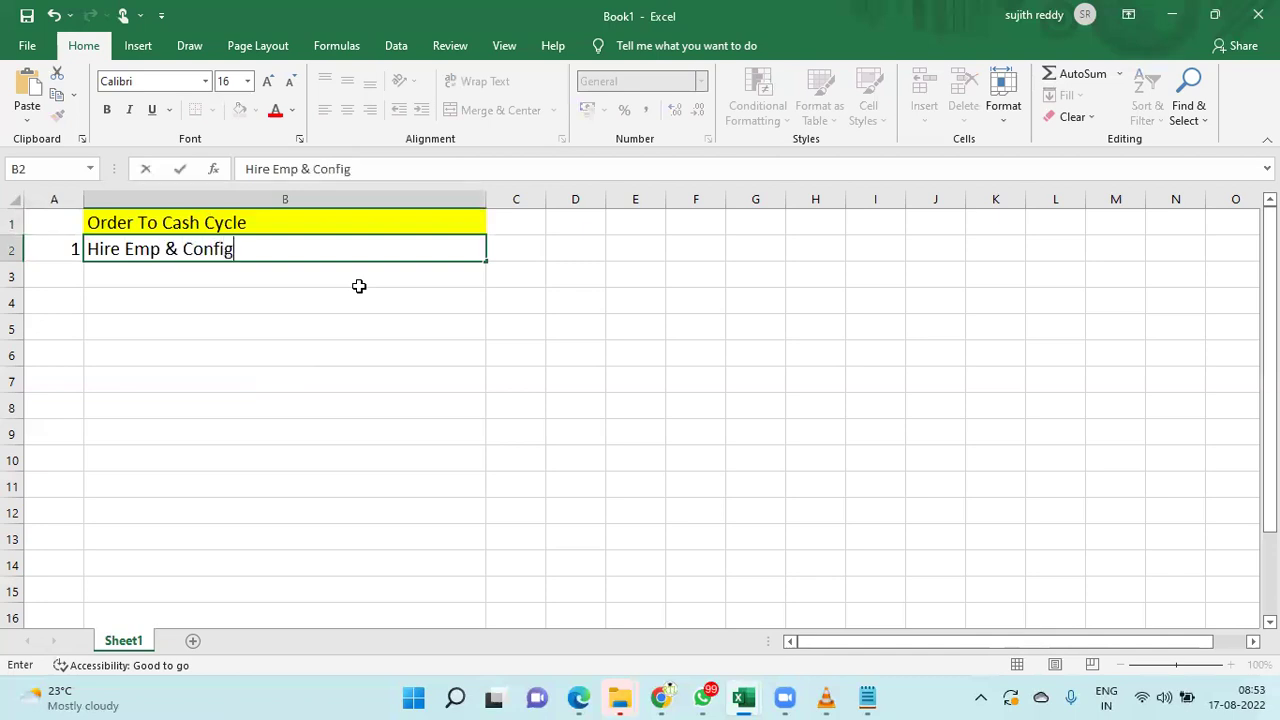
pyautogui.write('ure User Account')
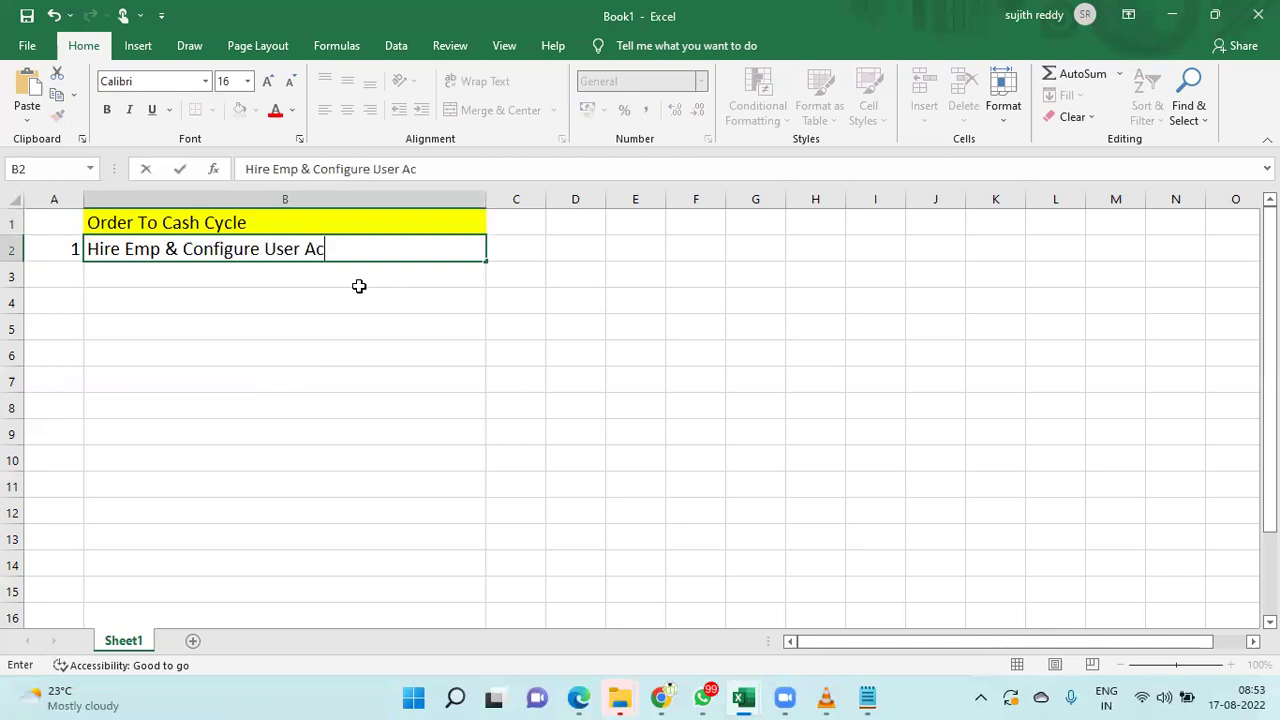
pyautogui.press('Return')
pyautogui.write('2')
pyautogui.press('Tab')
pyautogui.write('Add R')
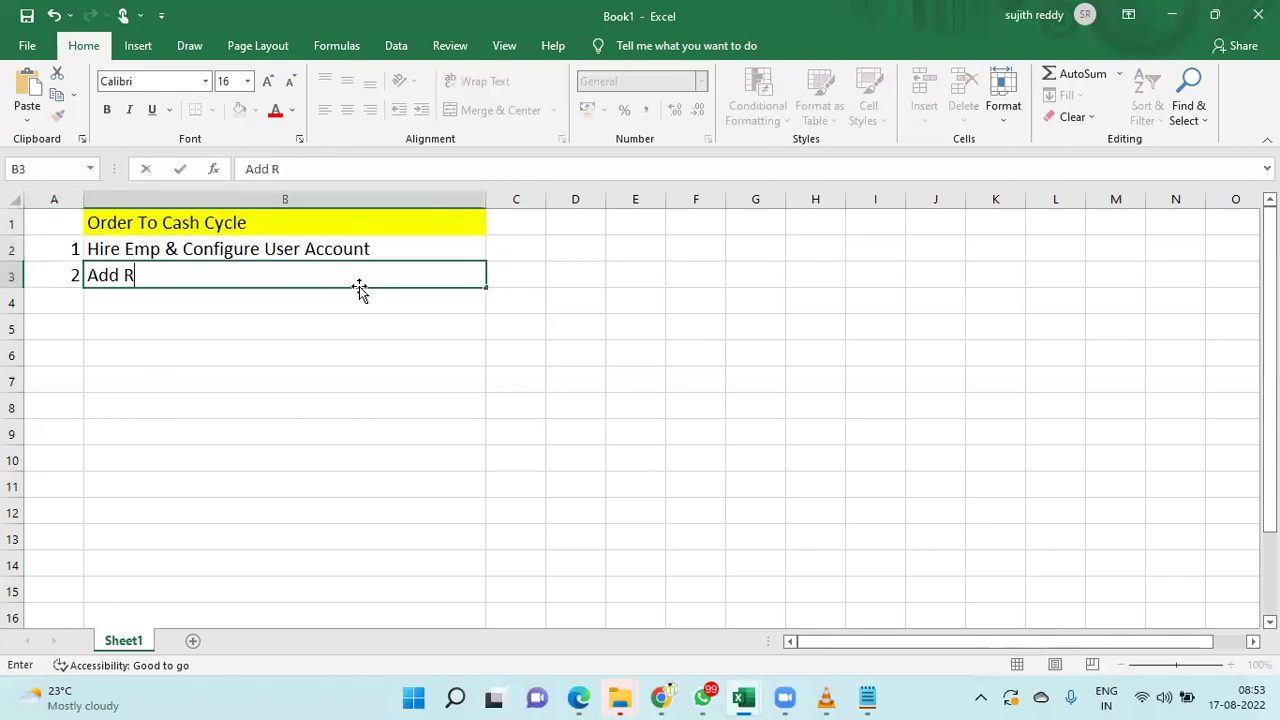
pyautogui.write('oles to User')
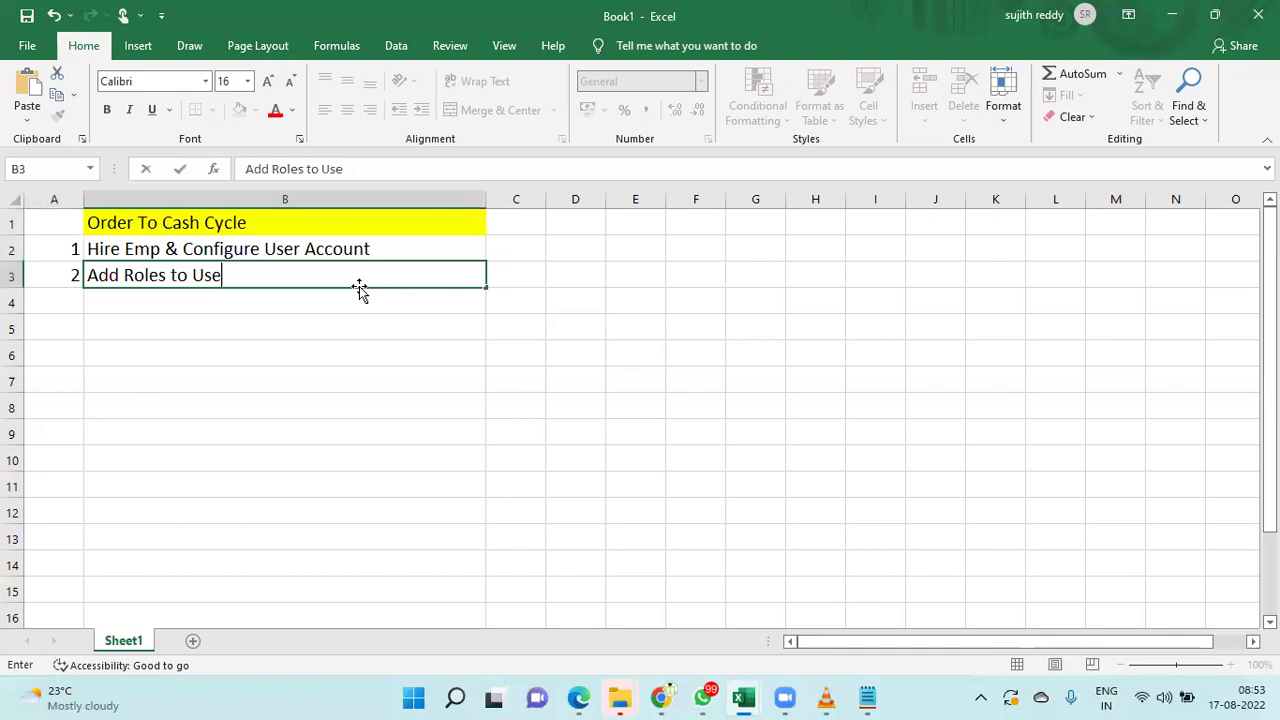
pyautogui.press('Return')
# - Add step 3 'Provide Data Access to the user' and step 4 'LDAP Process'
pyautogui.write('3')
pyautogui.press('Tab')
pyautogui.write('Pro')
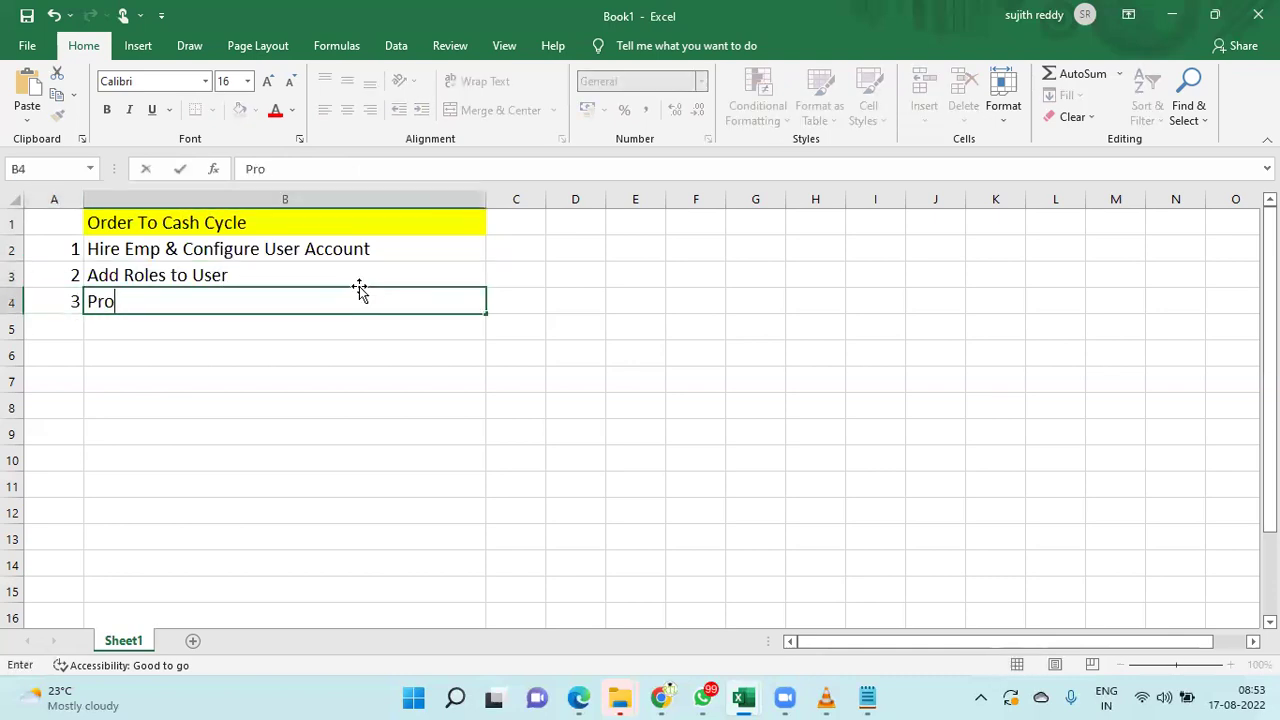
pyautogui.write('vide Data Ac')
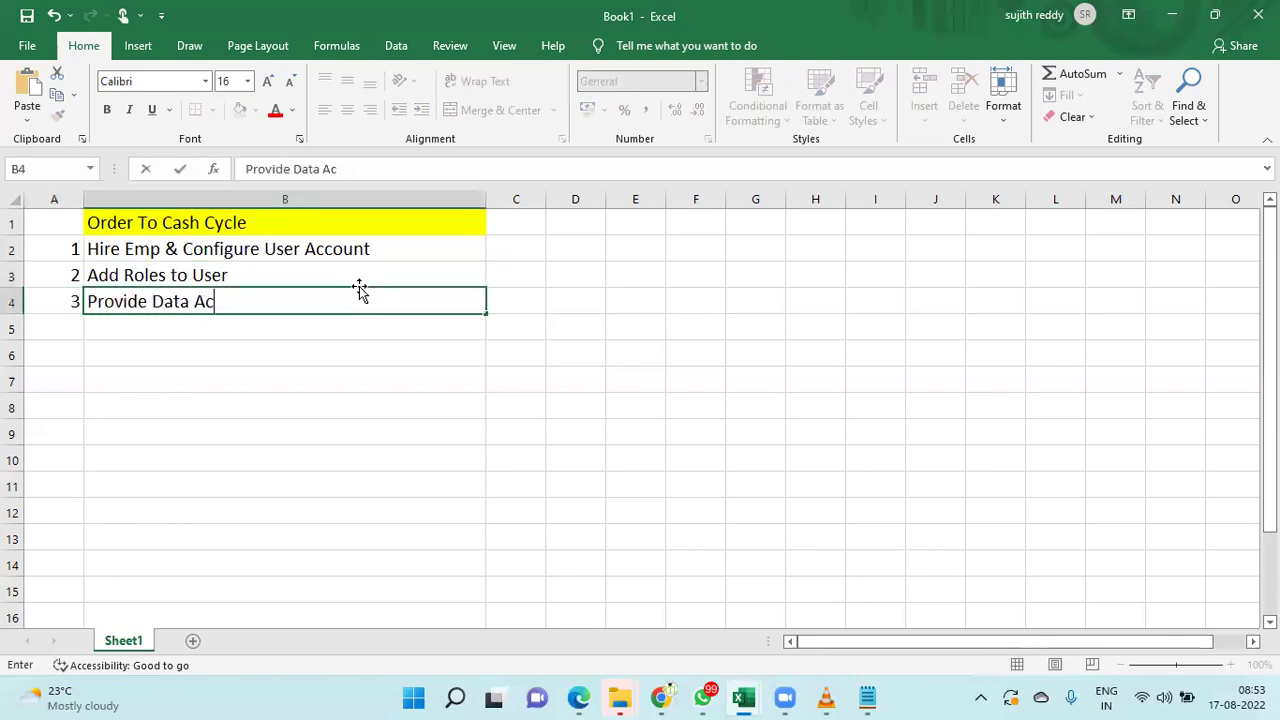
pyautogui.write('cess to the user')
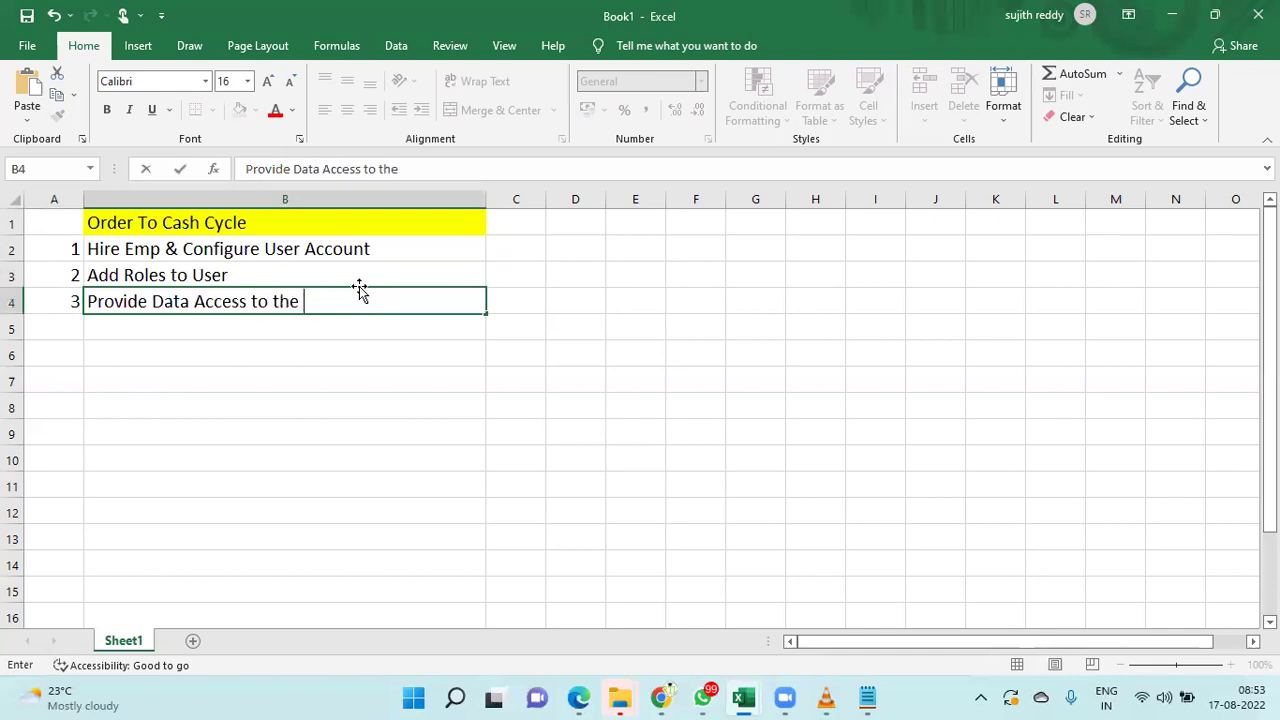
pyautogui.press('Return')
pyautogui.write('4')
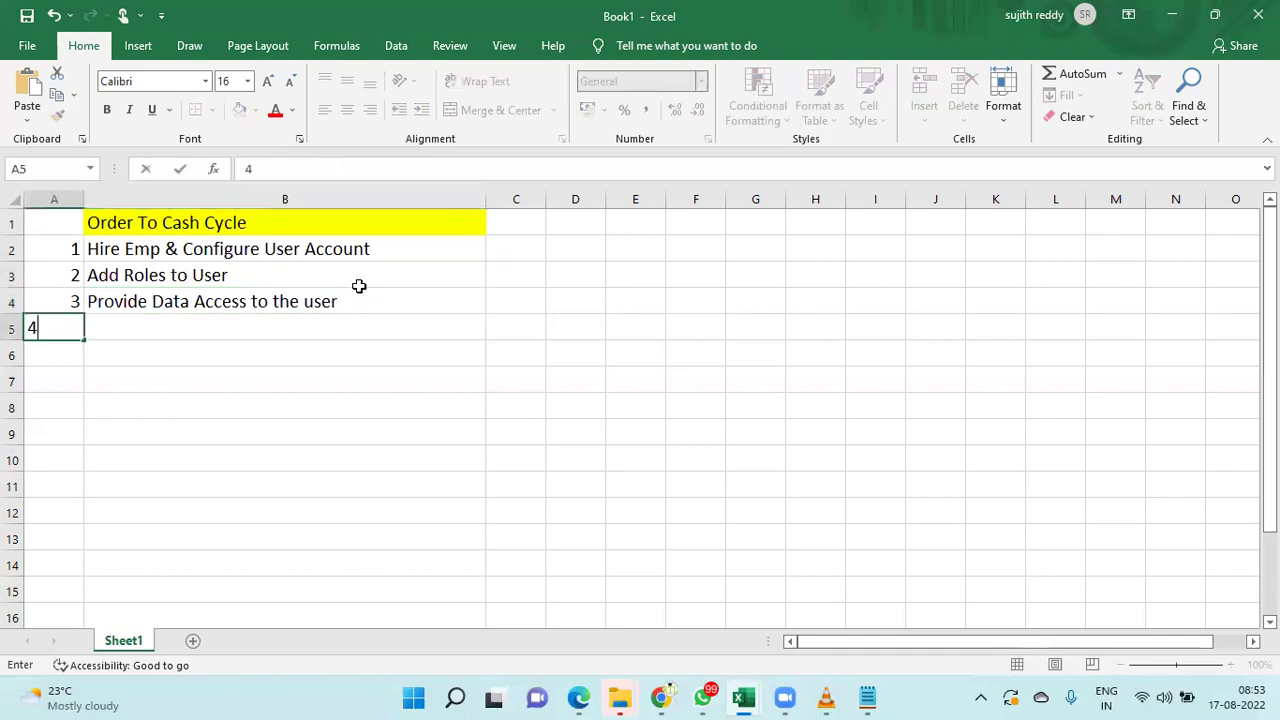
pyautogui.press('Tab')
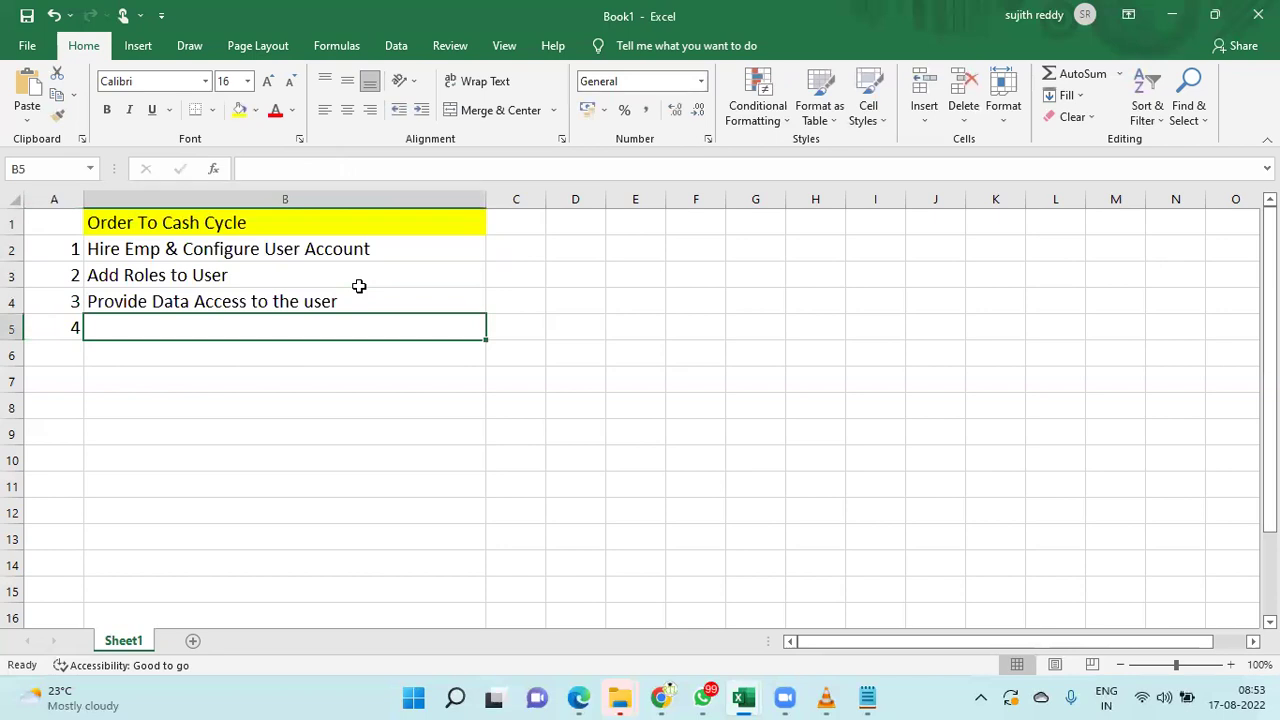
pyautogui.write('LDAP Proecss')
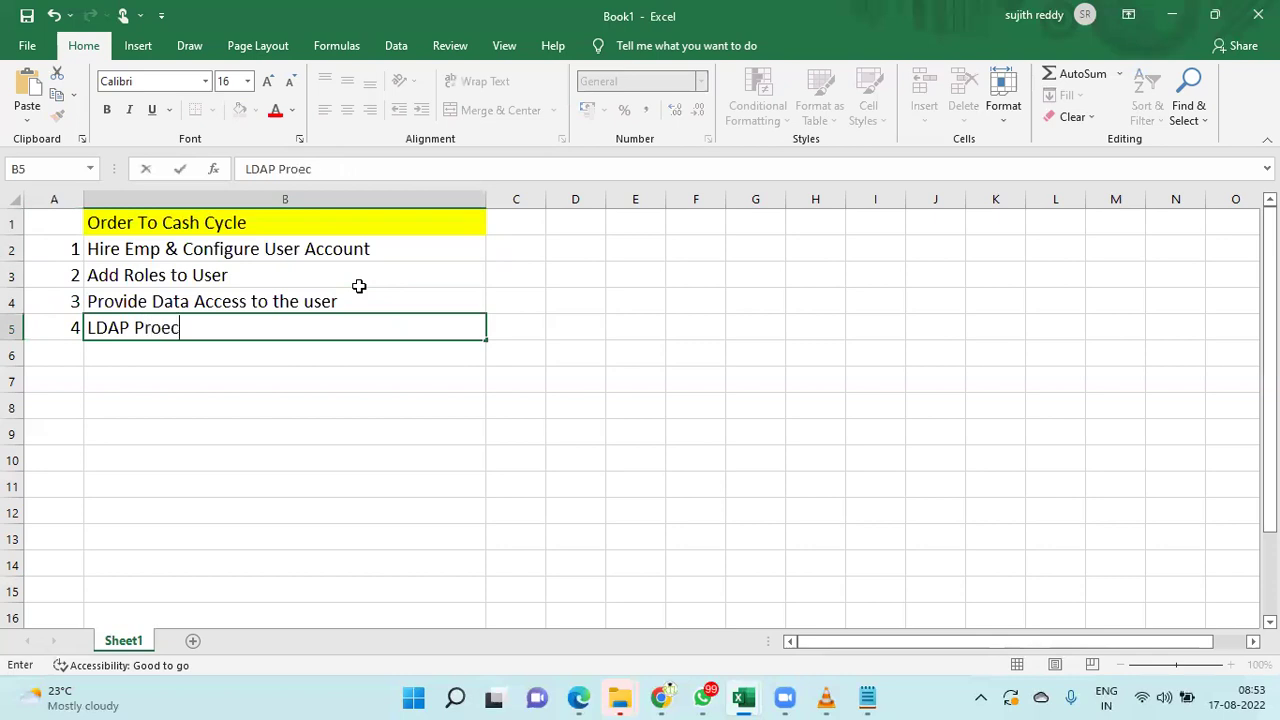
pyautogui.press('BackSpace')
pyautogui.press('BackSpace')
pyautogui.press('BackSpace')
pyautogui.press('BackSpace')
pyautogui.write('cess')
pyautogui.press('Return')
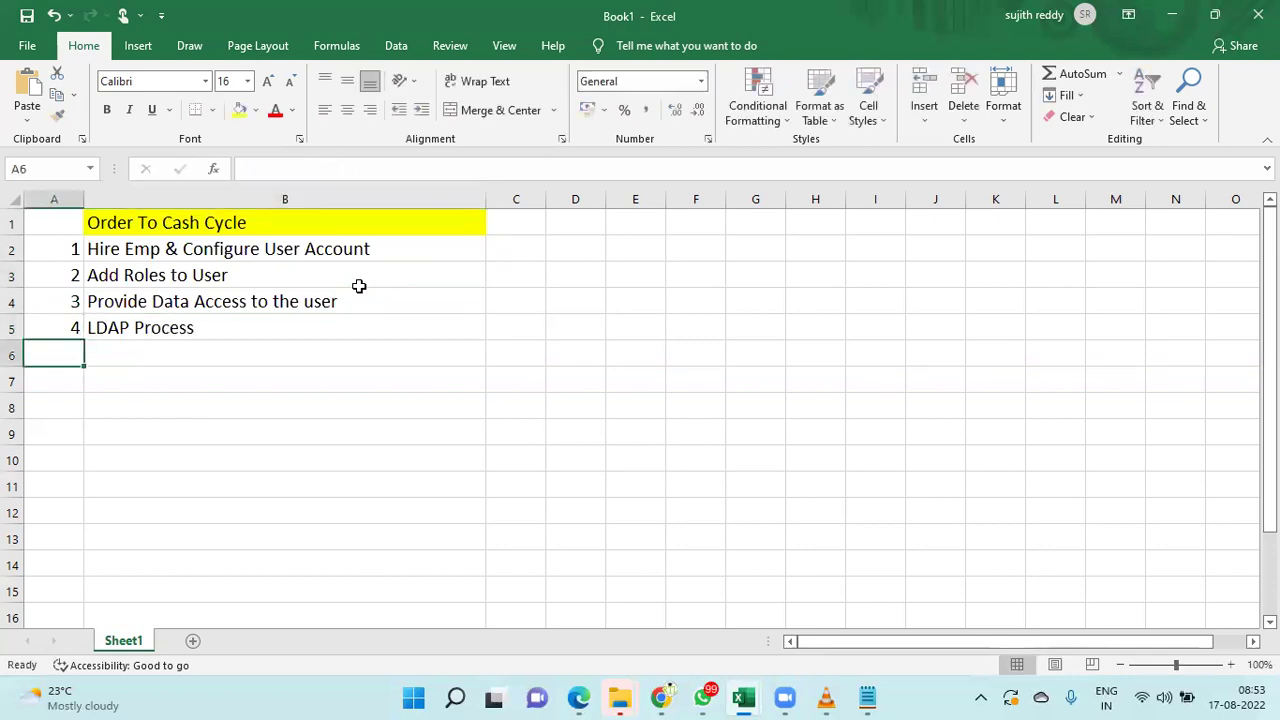
# - Add step 5 'Create Sales Order' and step 6 'Book the Sales Order'
pyautogui.write('5')
pyautogui.press('Tab')
pyautogui.write('Create Sales Order')
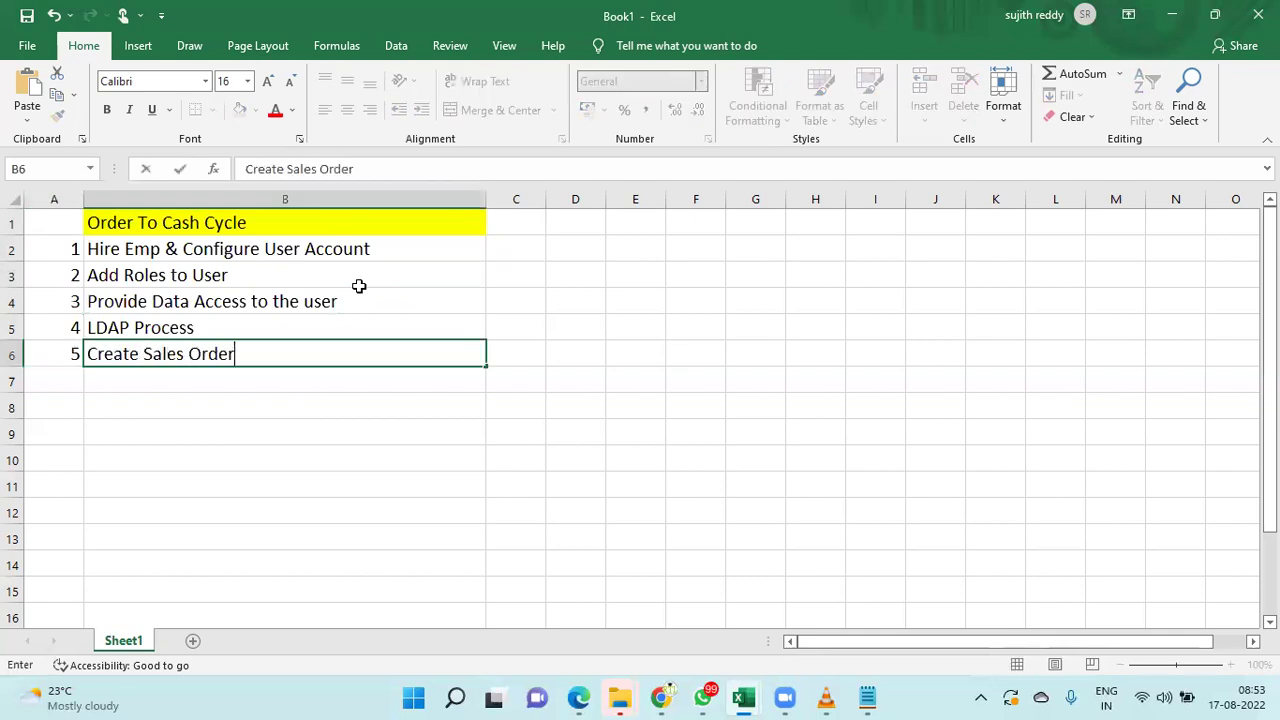
pyautogui.press('Return')
pyautogui.write('6')
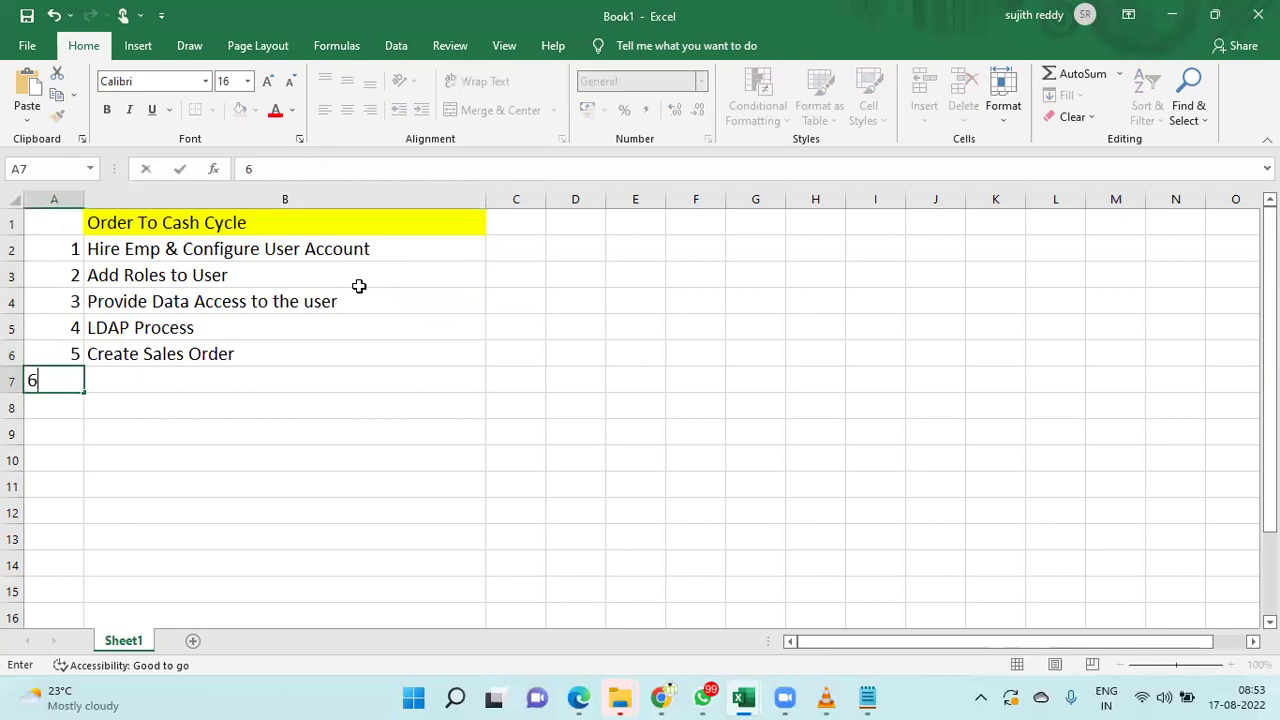
pyautogui.press('Tab')
pyautogui.write('Book ')
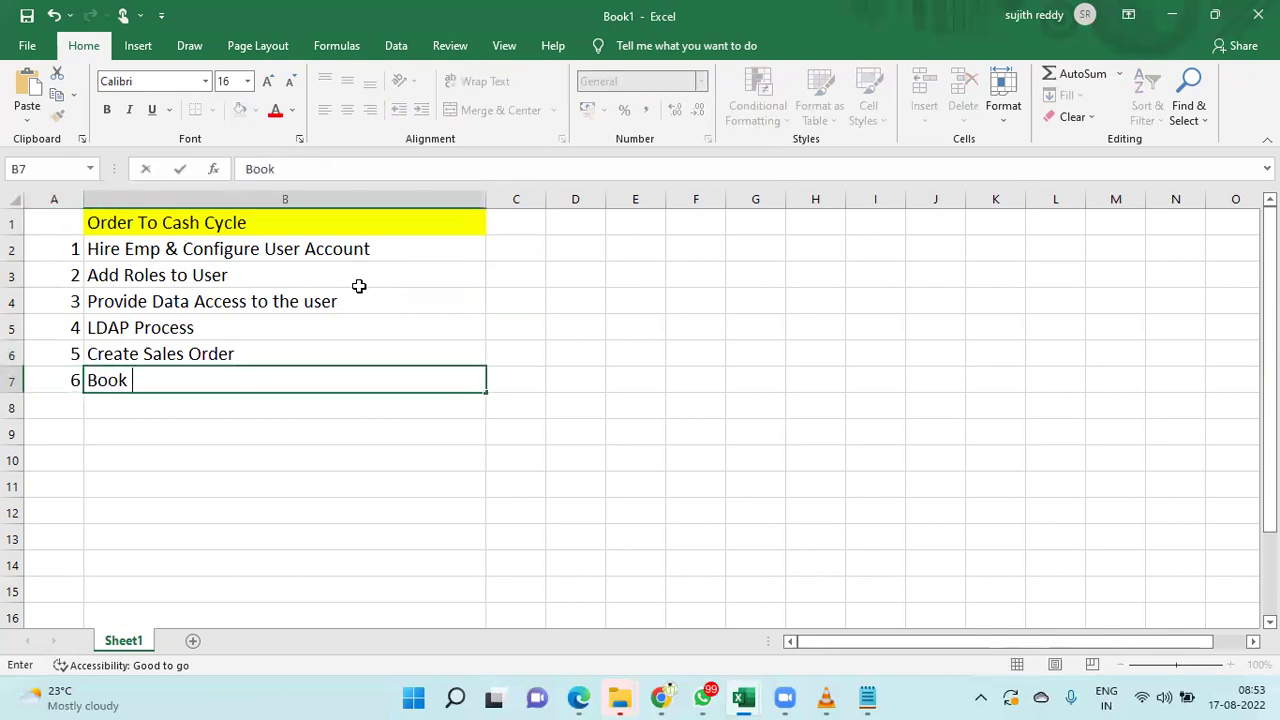
pyautogui.write('the Sales Order')
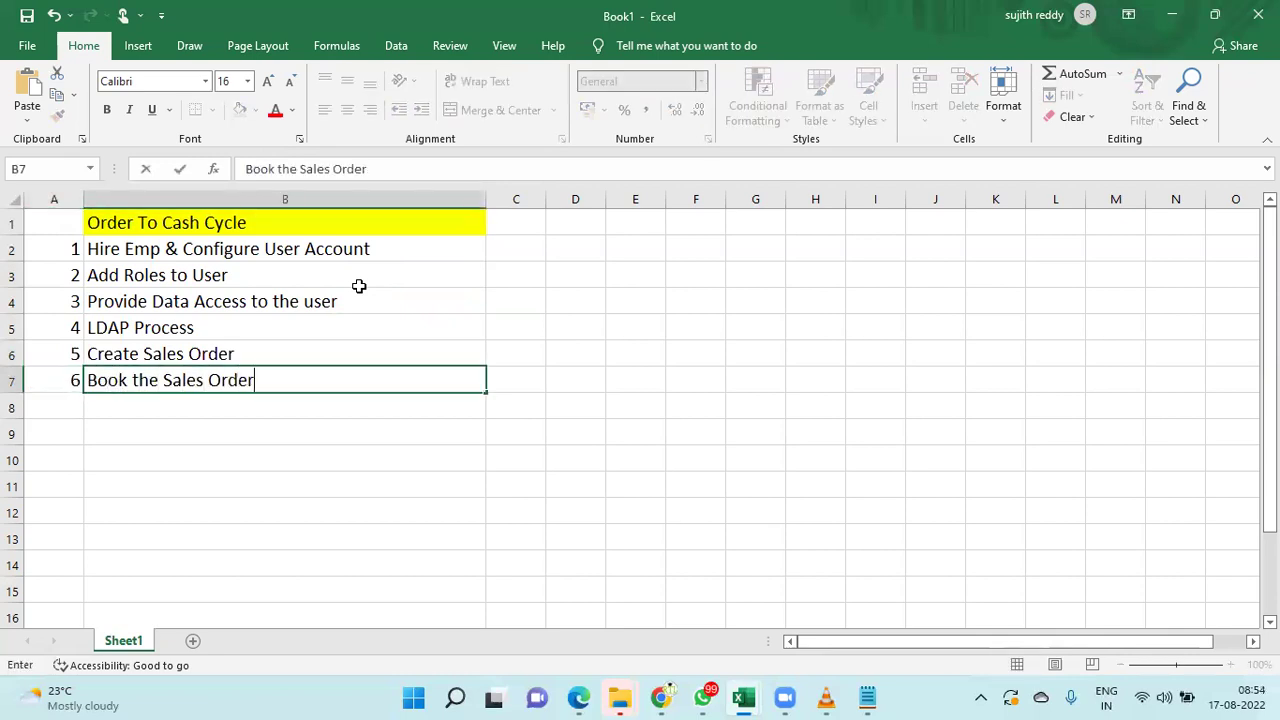
pyautogui.press('Tab')
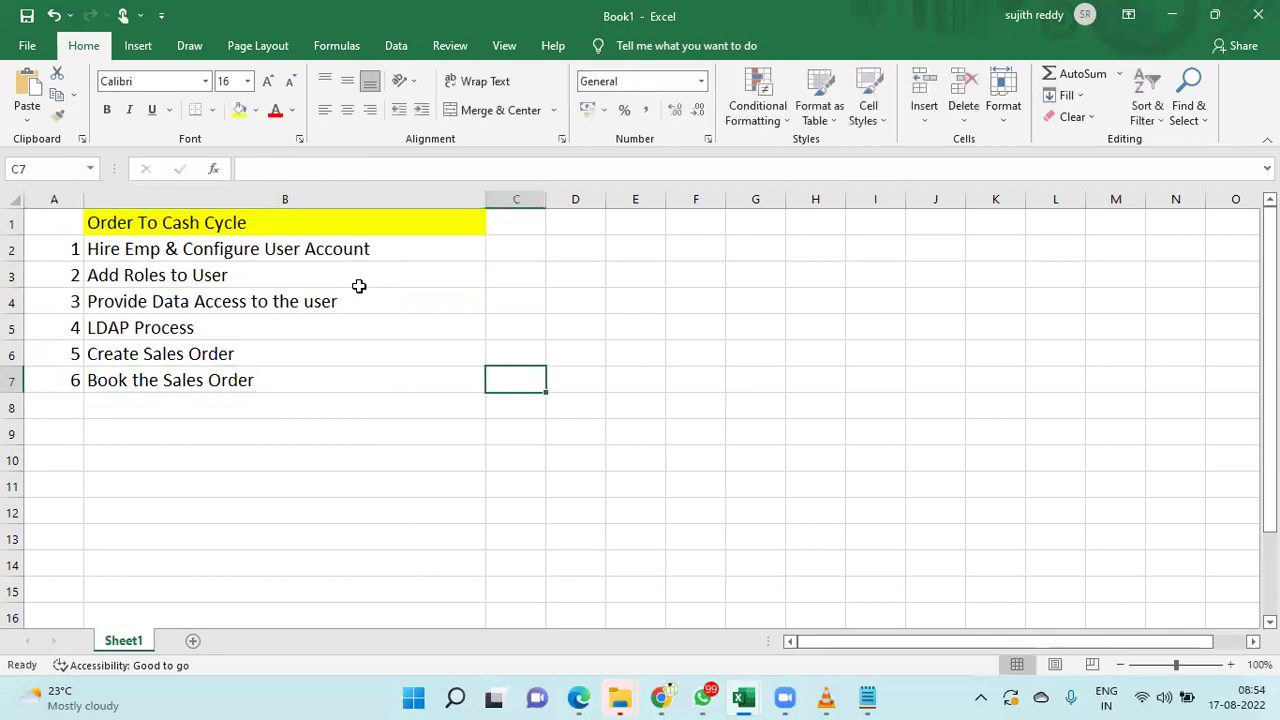
pyautogui.click(465, 245)
# - Widen column C and rename the B1 title to 'Order To Cash Cycle-1'
pyautogui.moveTo(544, 204); pyautogui.dragTo(770, 217)
pyautogui.click(540, 223)
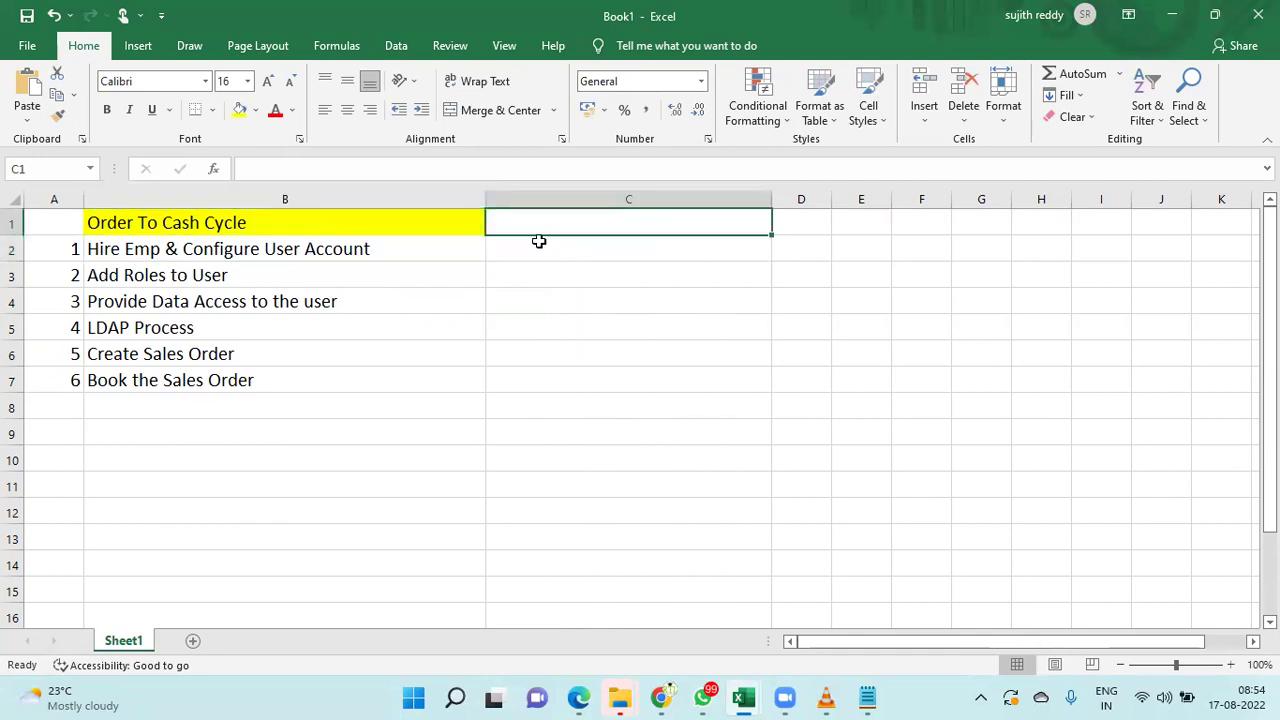
pyautogui.doubleClick(340, 226)
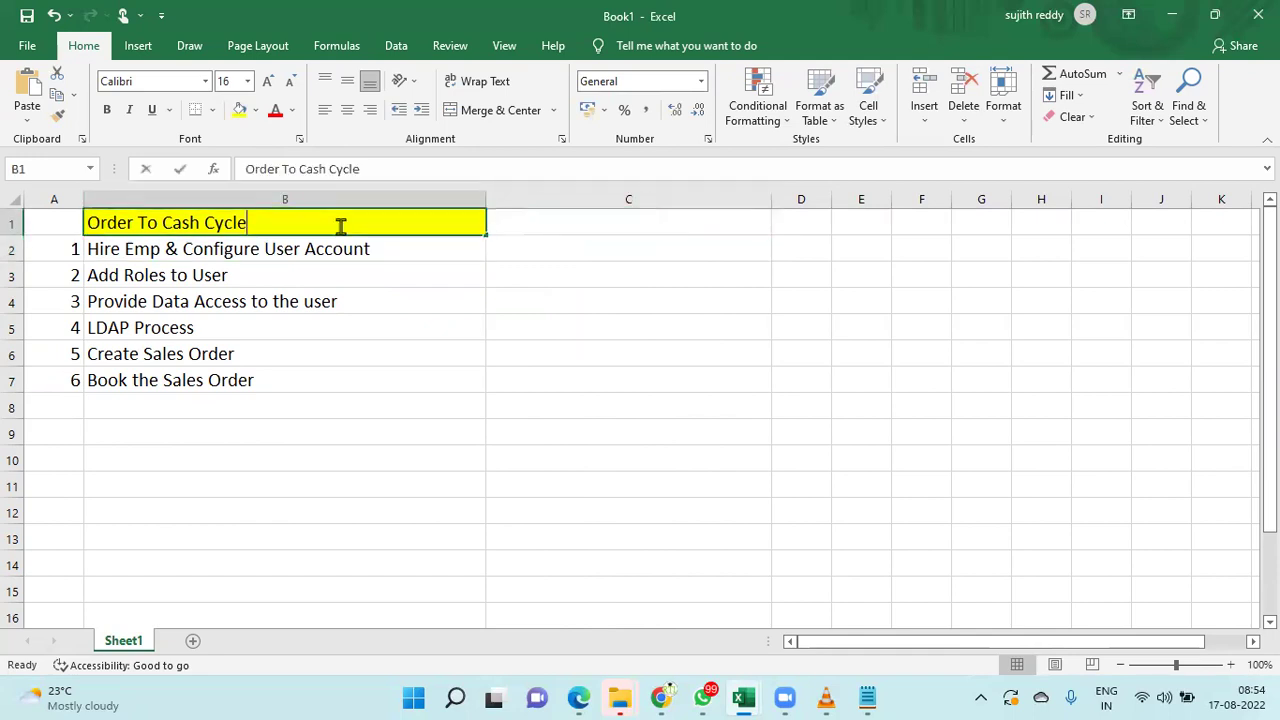
pyautogui.write('-1')
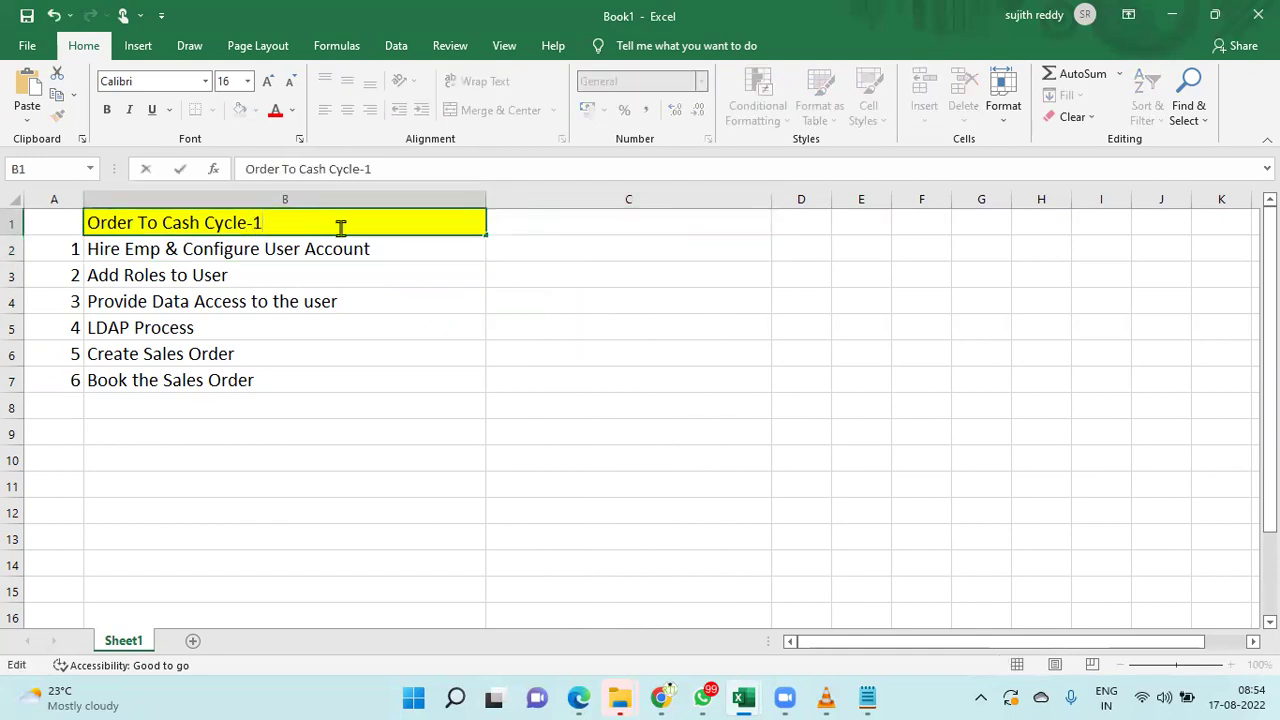
pyautogui.click(323, 249)
pyautogui.click(323, 226)
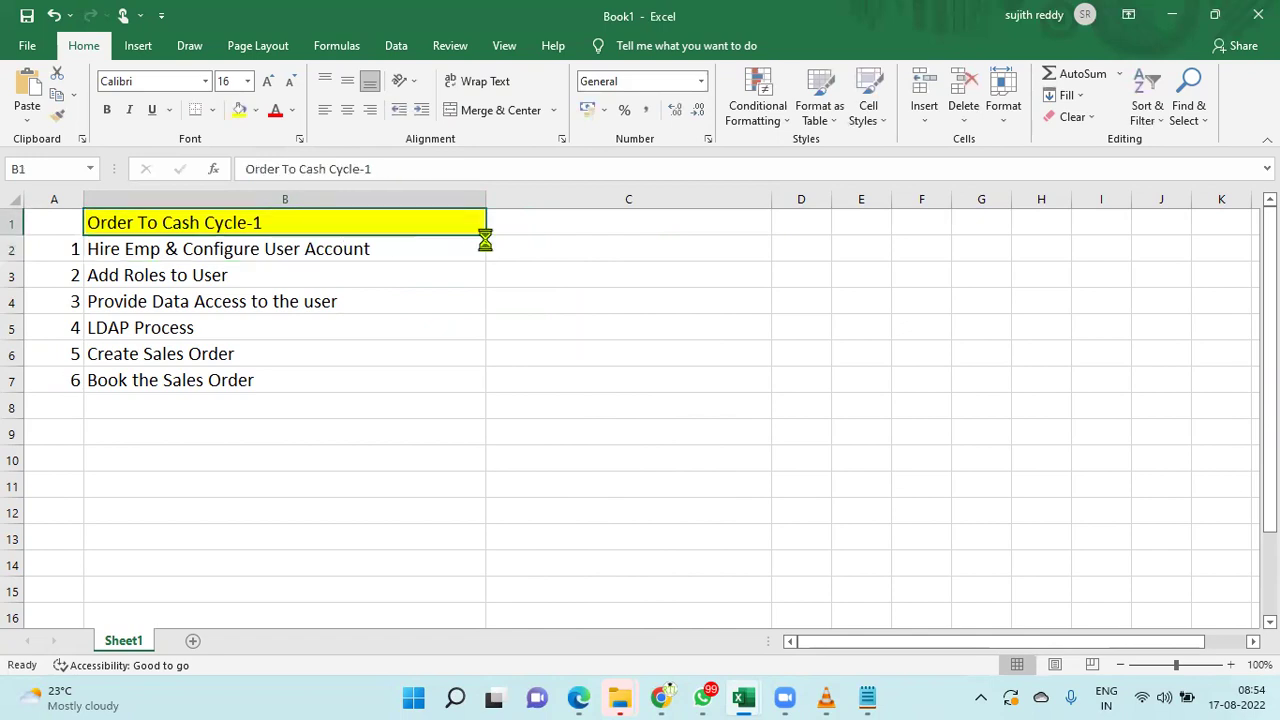
# - Copy the yellow title into C1 and change it to 'Order To Cash Cycle-2'
pyautogui.hotkey('ctrl', 'c')
pyautogui.press('Right')
pyautogui.hotkey('ctrl', 'v')
pyautogui.doubleClick(720, 228)
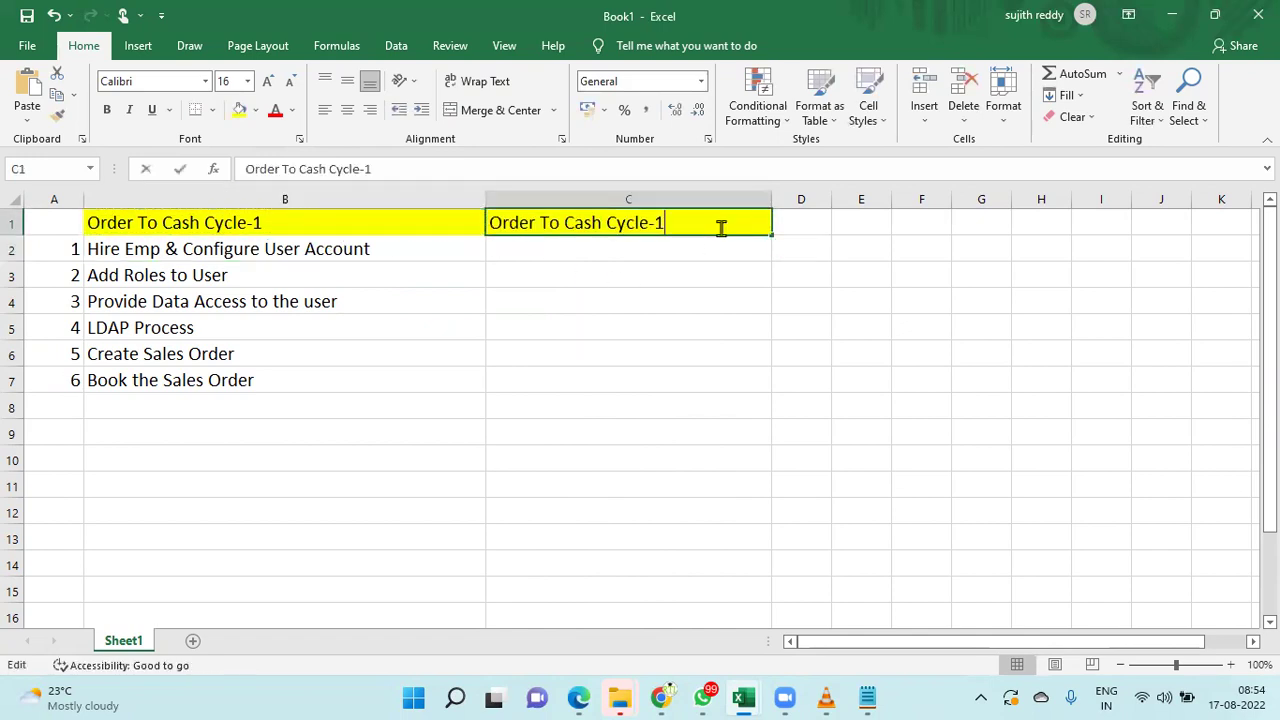
pyautogui.press('BackSpace')
pyautogui.write('2')
pyautogui.click(694, 254)
# - List Pick Release, Pick Confirm, Shipping and Verify Order Status in C2:C5
pyautogui.write('Pick Release')
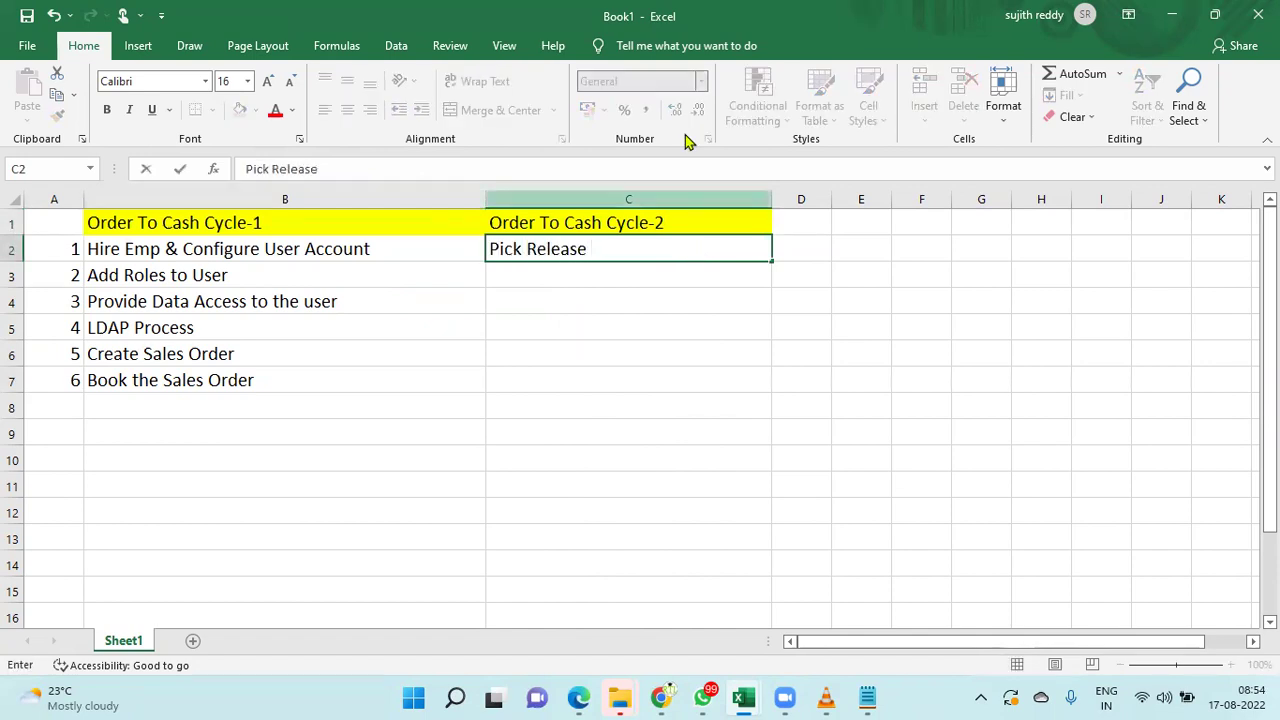
pyautogui.click(705, 309)
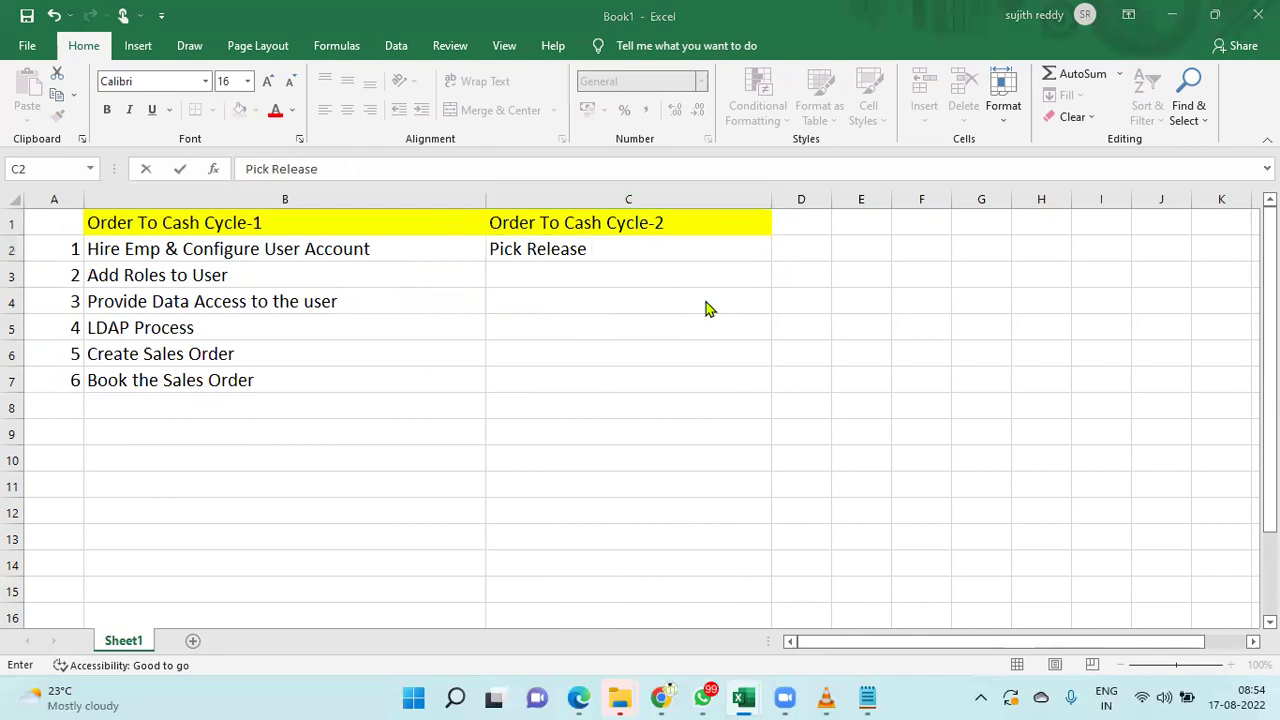
pyautogui.click(606, 249)
pyautogui.click(649, 277)
pyautogui.write('Pick COnfirm')
pyautogui.press('Return')
pyautogui.write('Shipp')
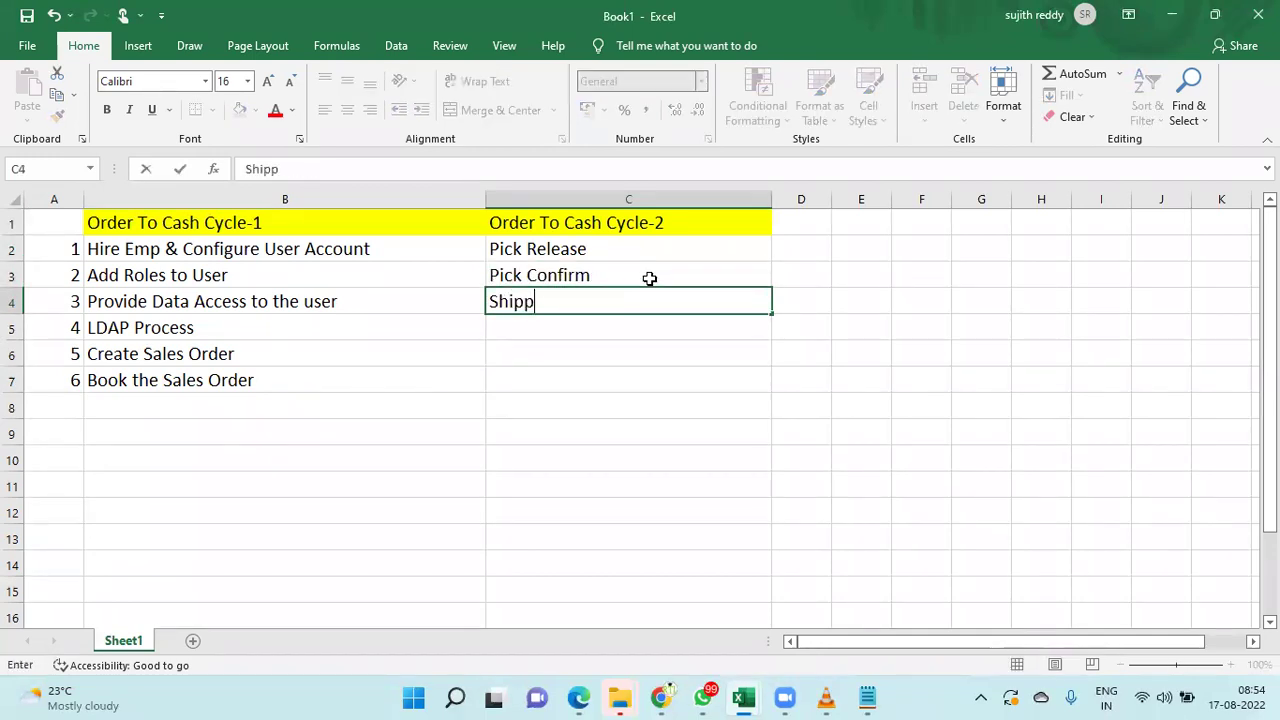
pyautogui.press('BackSpace')
pyautogui.write('ping')
pyautogui.hotkey('ctrl', 'Return')
pyautogui.press('Return')
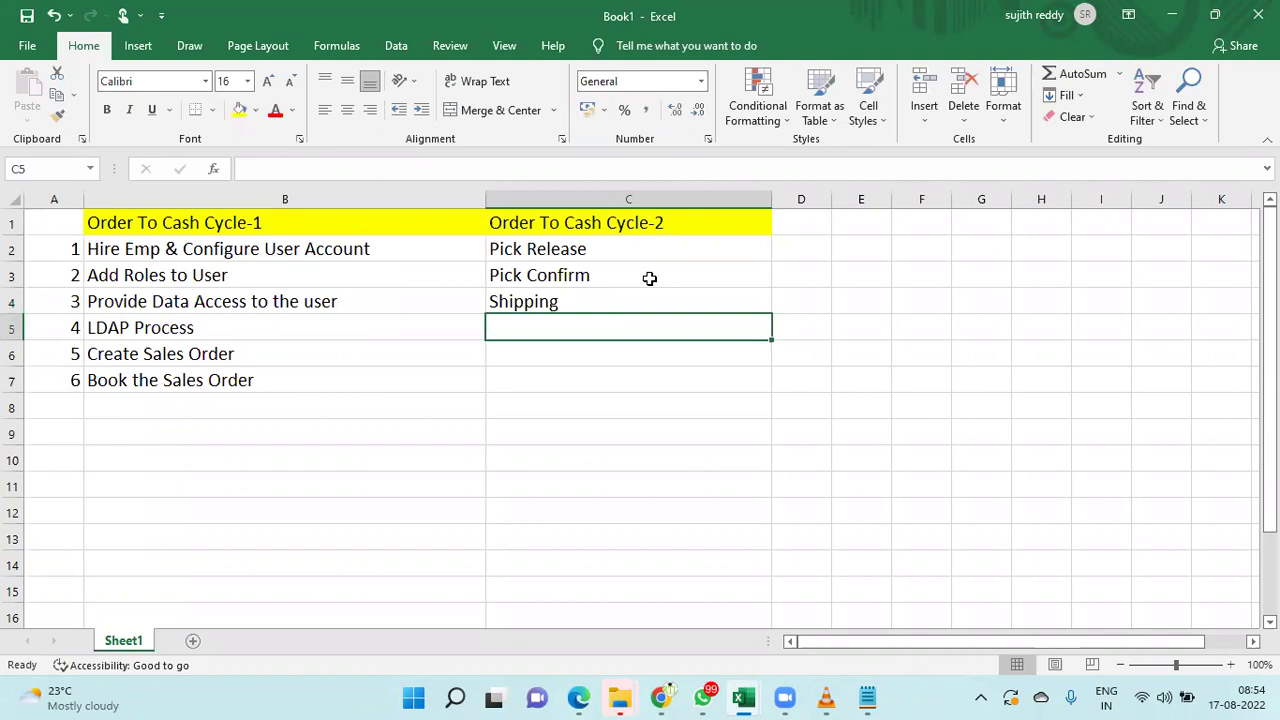
pyautogui.write('Verify ')
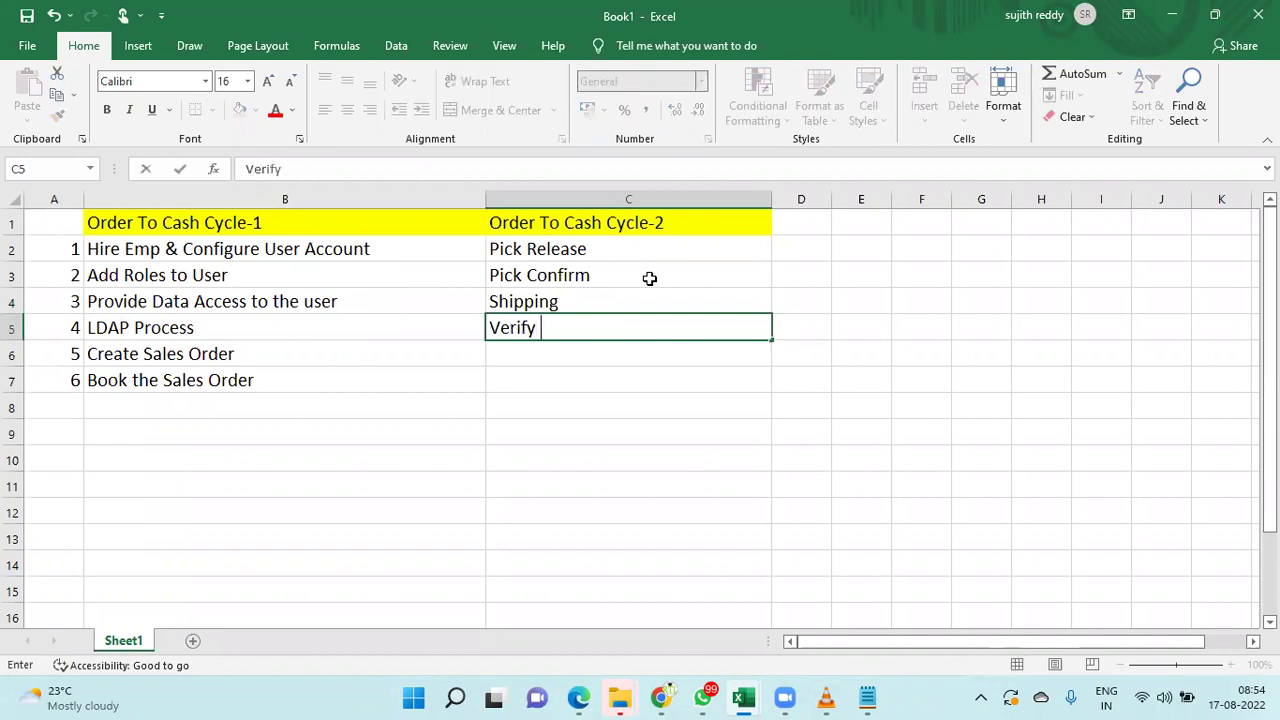
pyautogui.write('Order Status')
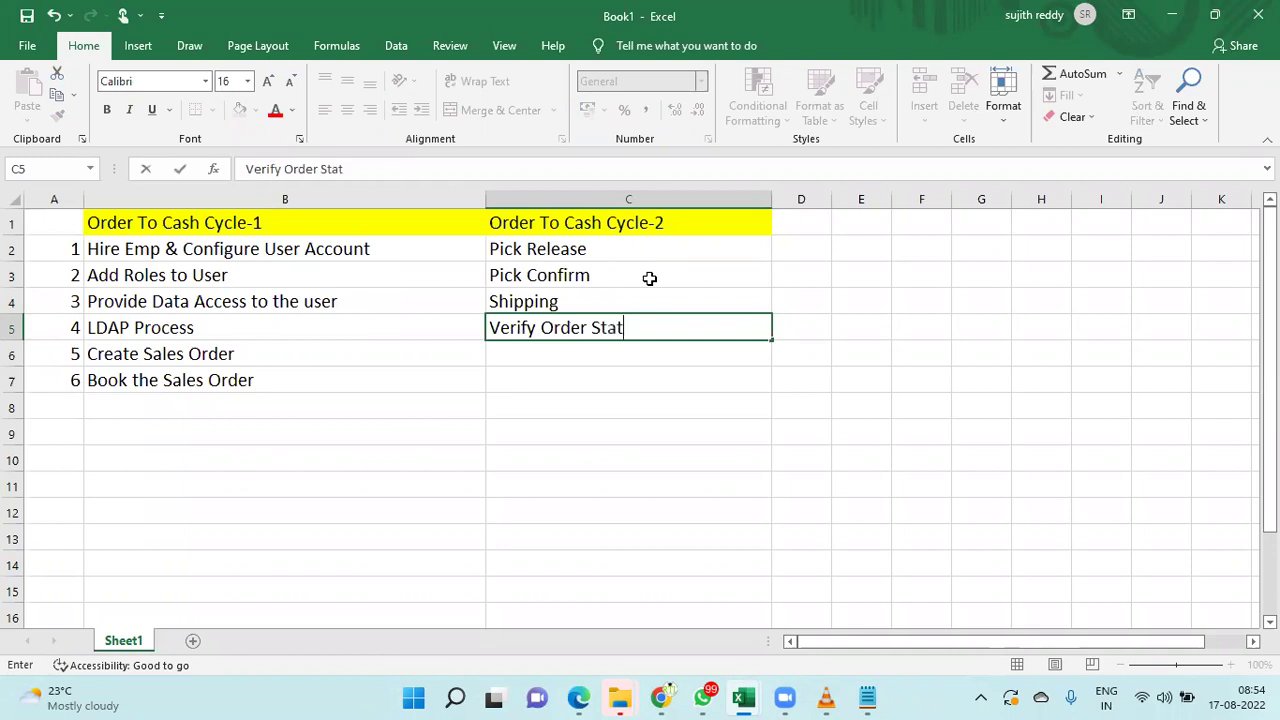
pyautogui.click(649, 351)
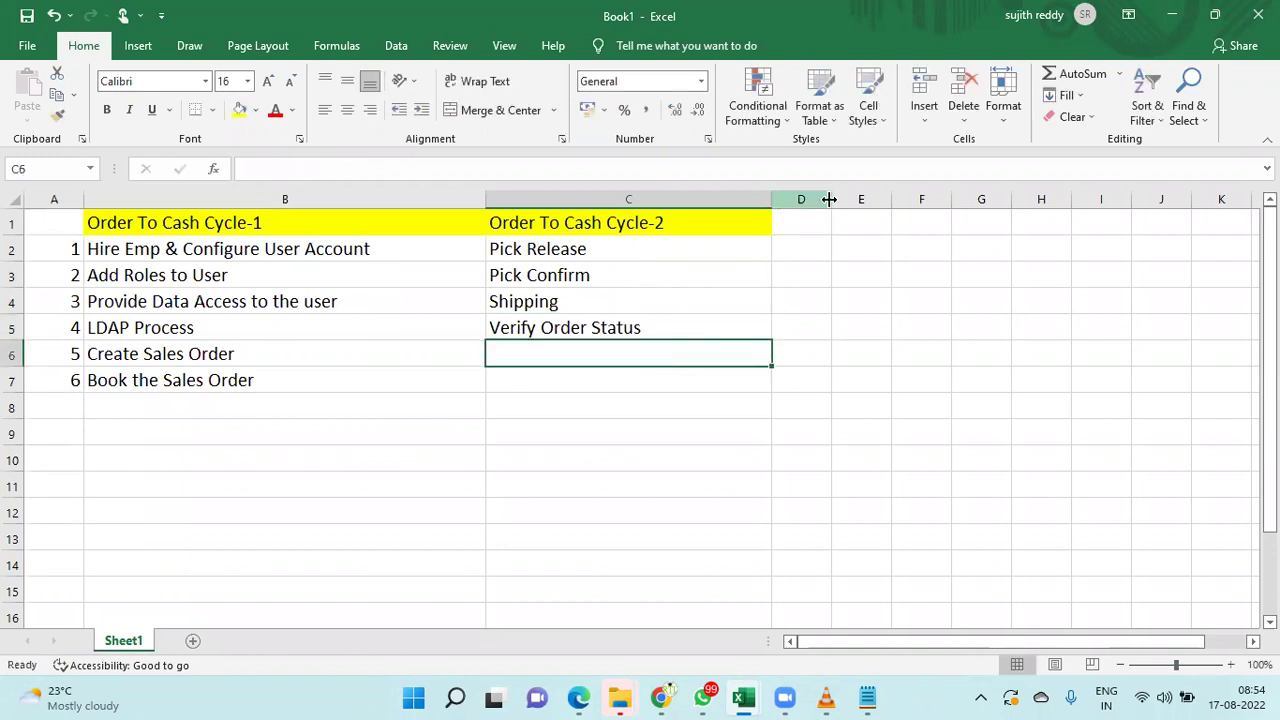
# - Copy the C1 heading into D1, change it to 'Order To Cash Cycle-3', and widen column D
pyautogui.moveTo(832, 199); pyautogui.dragTo(999, 205)
pyautogui.click(600, 224)
pyautogui.hotkey('ctrl', 'c')
pyautogui.click(846, 230)
pyautogui.hotkey('ctrl', 'v')
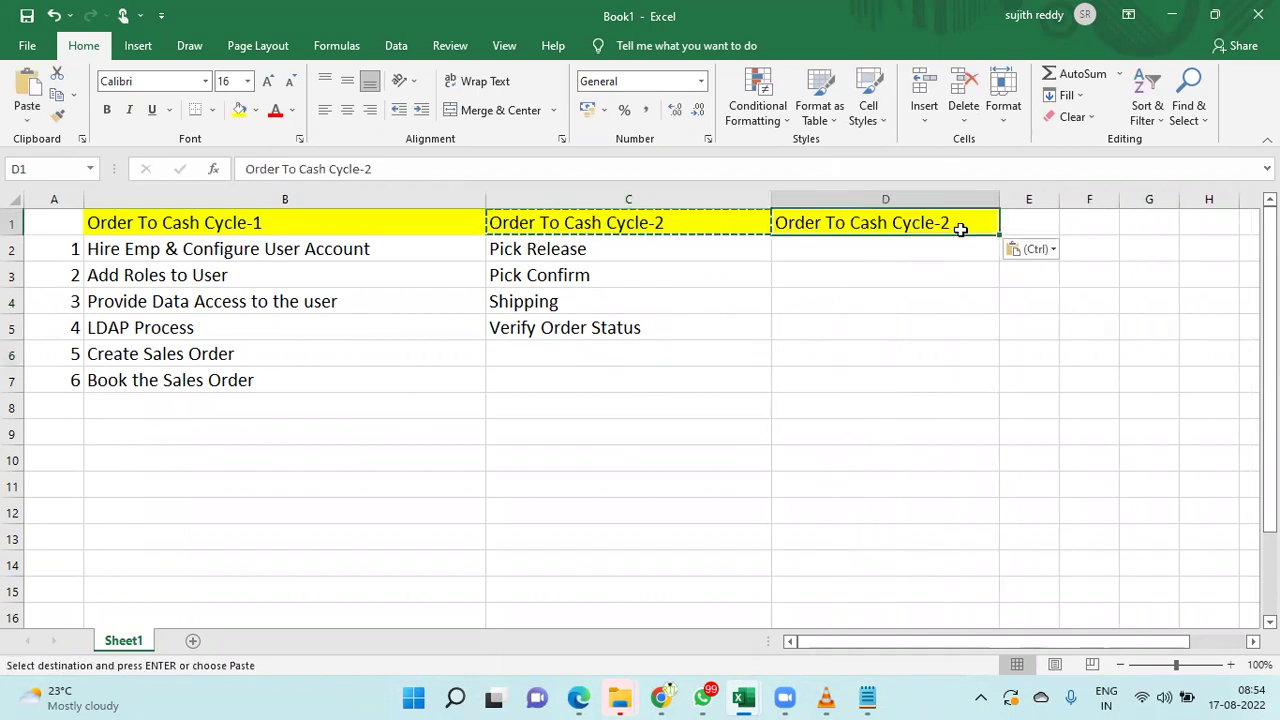
pyautogui.doubleClick(965, 226)
pyautogui.press('BackSpace')
pyautogui.write('3')
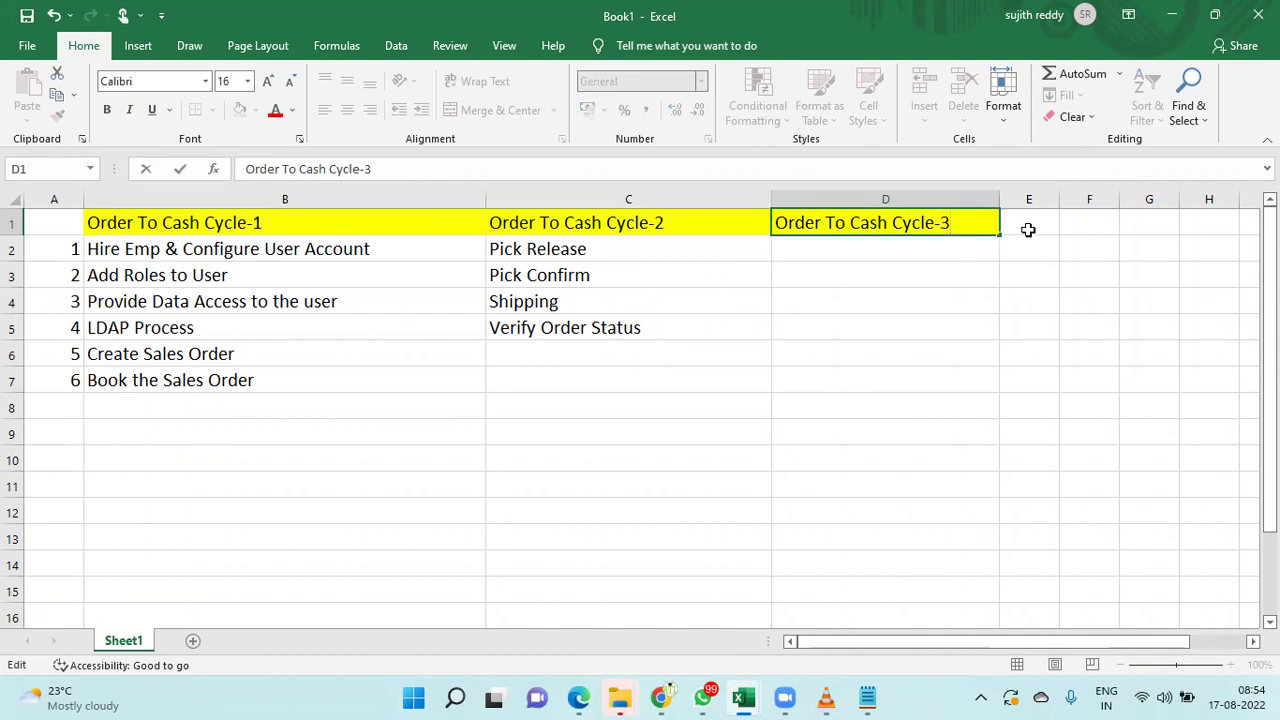
pyautogui.click(1024, 226)
pyautogui.moveTo(999, 200); pyautogui.dragTo(1108, 200)
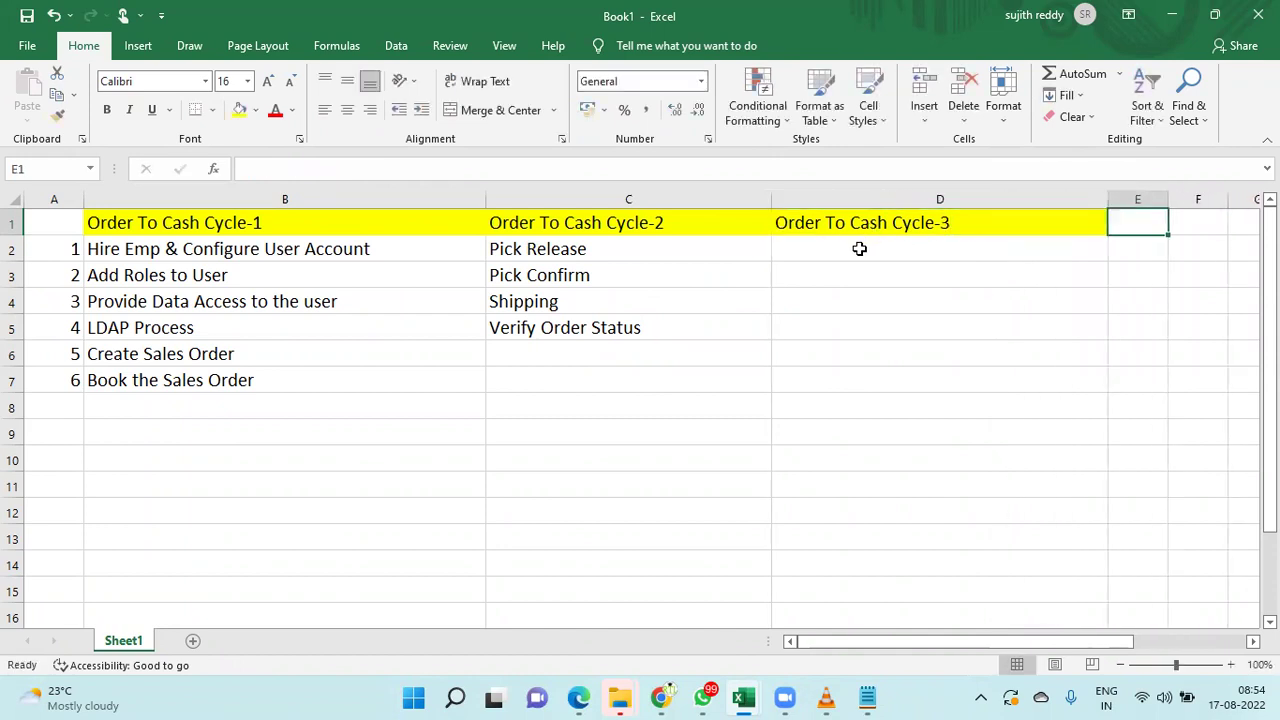
pyautogui.click(857, 228)
pyautogui.click(859, 249)
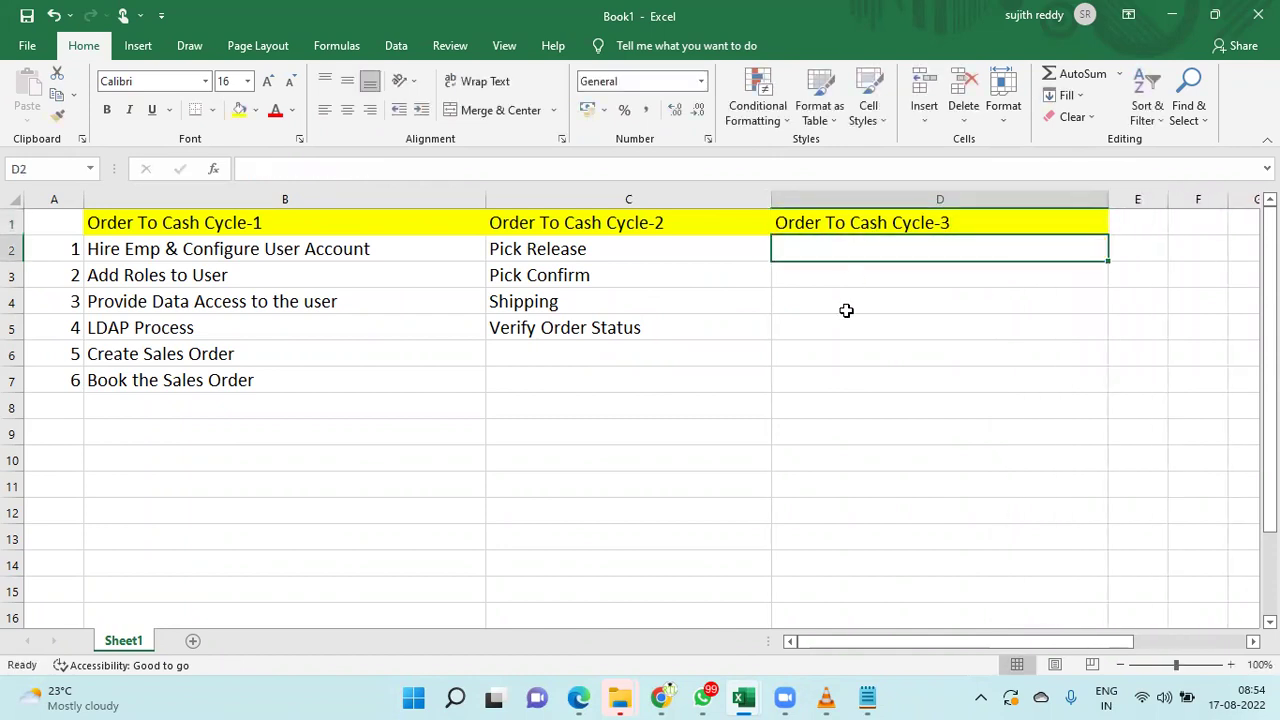
# - Enter Auto Invoice, Create Invoice and Receipt in D2:D4
pyautogui.write('Auto Inv')
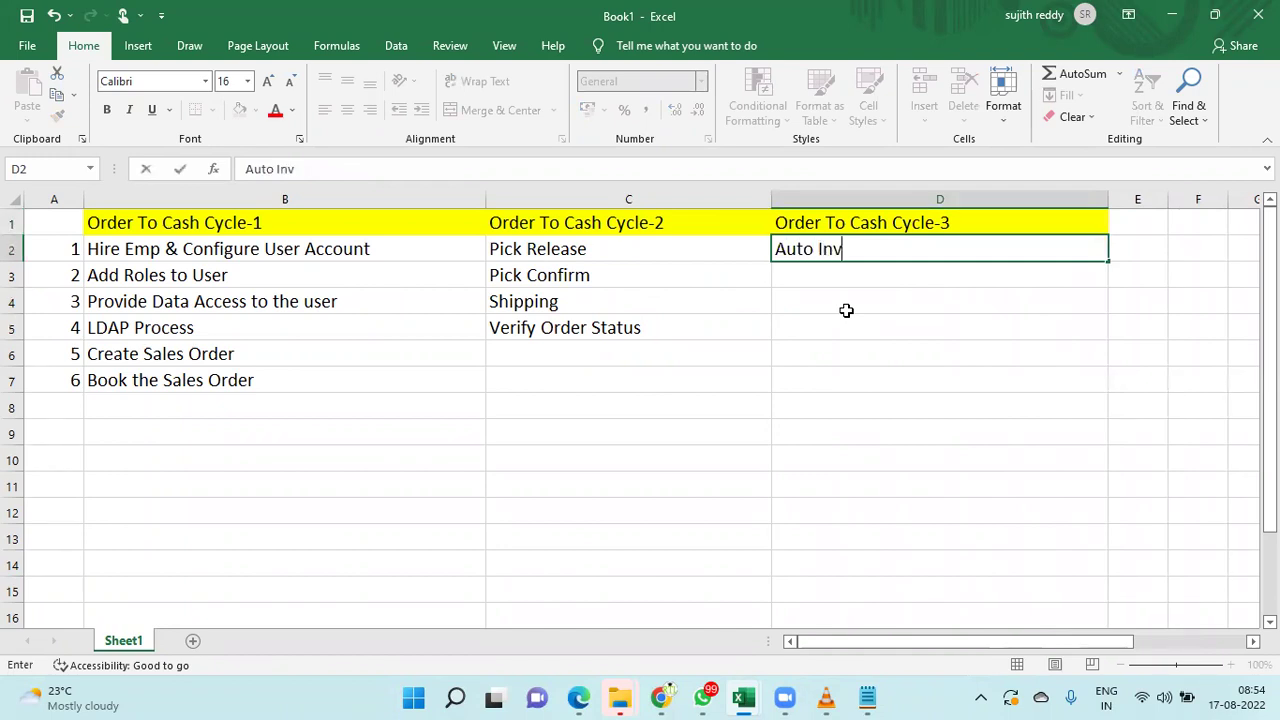
pyautogui.write('oice C')
pyautogui.press('BackSpace')
pyautogui.press('Return')
pyautogui.write('Create ')
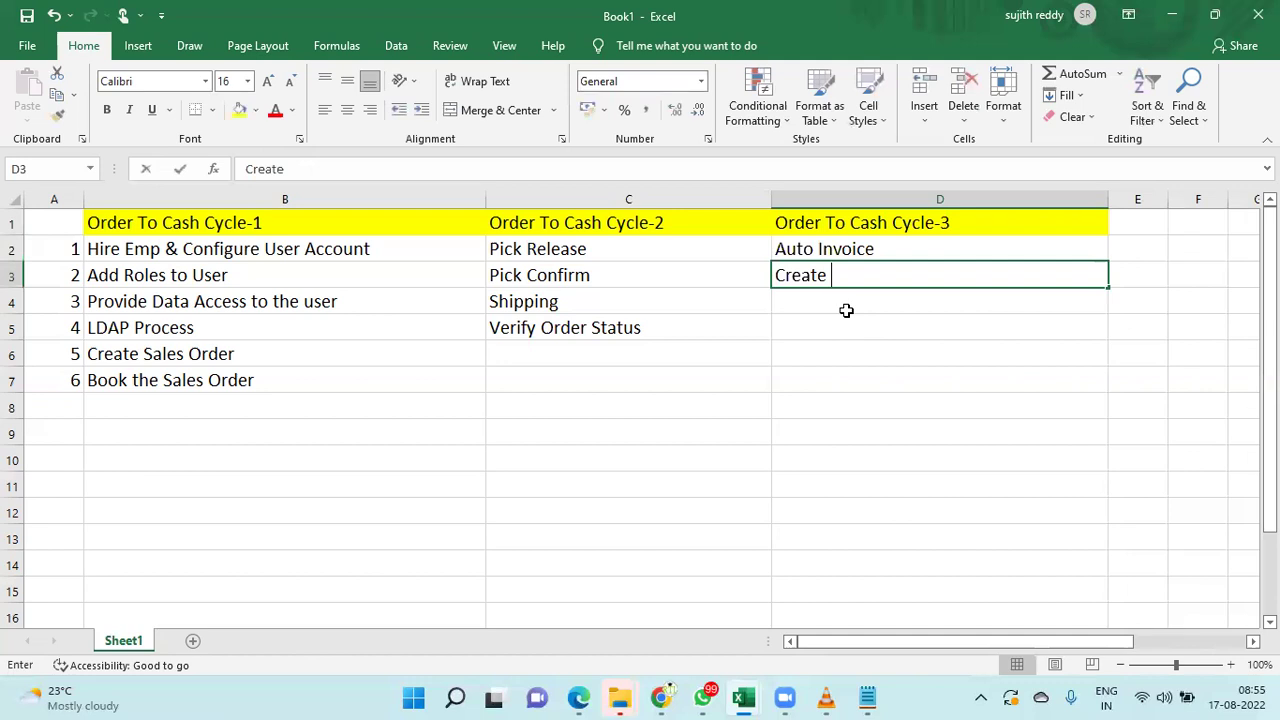
pyautogui.write('Invoice')
pyautogui.press('Return')
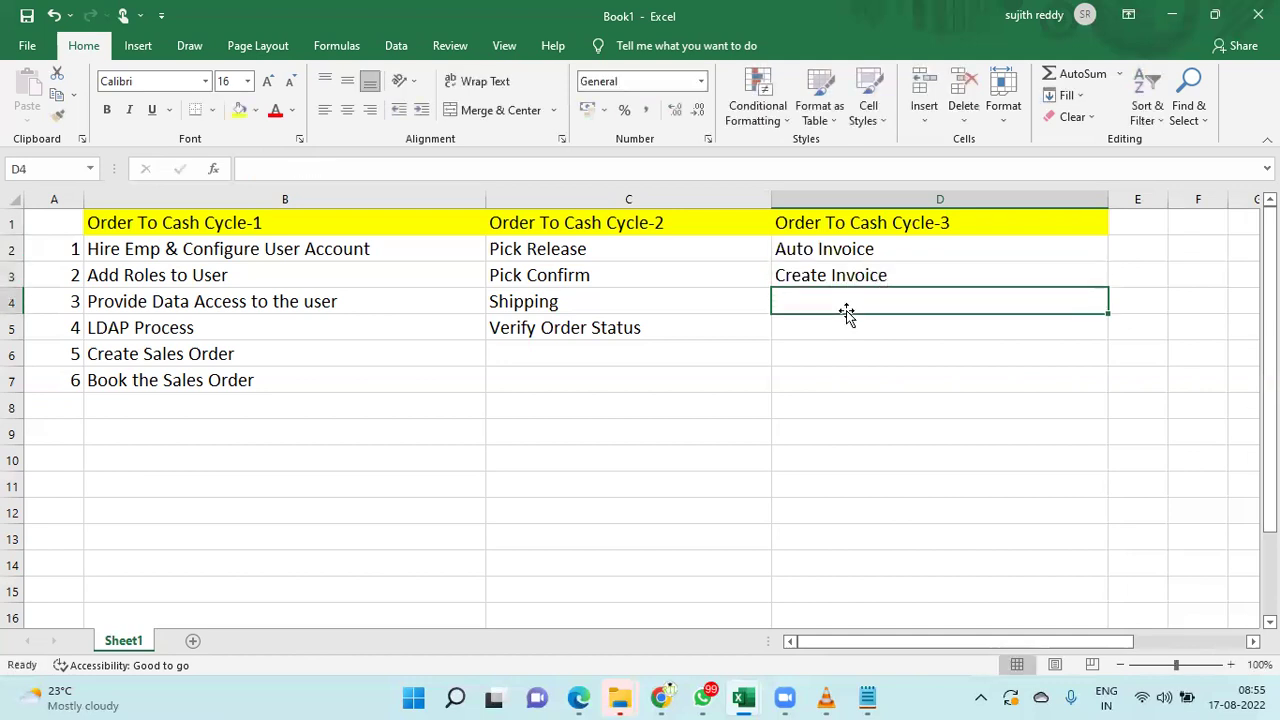
pyautogui.write('Receive')
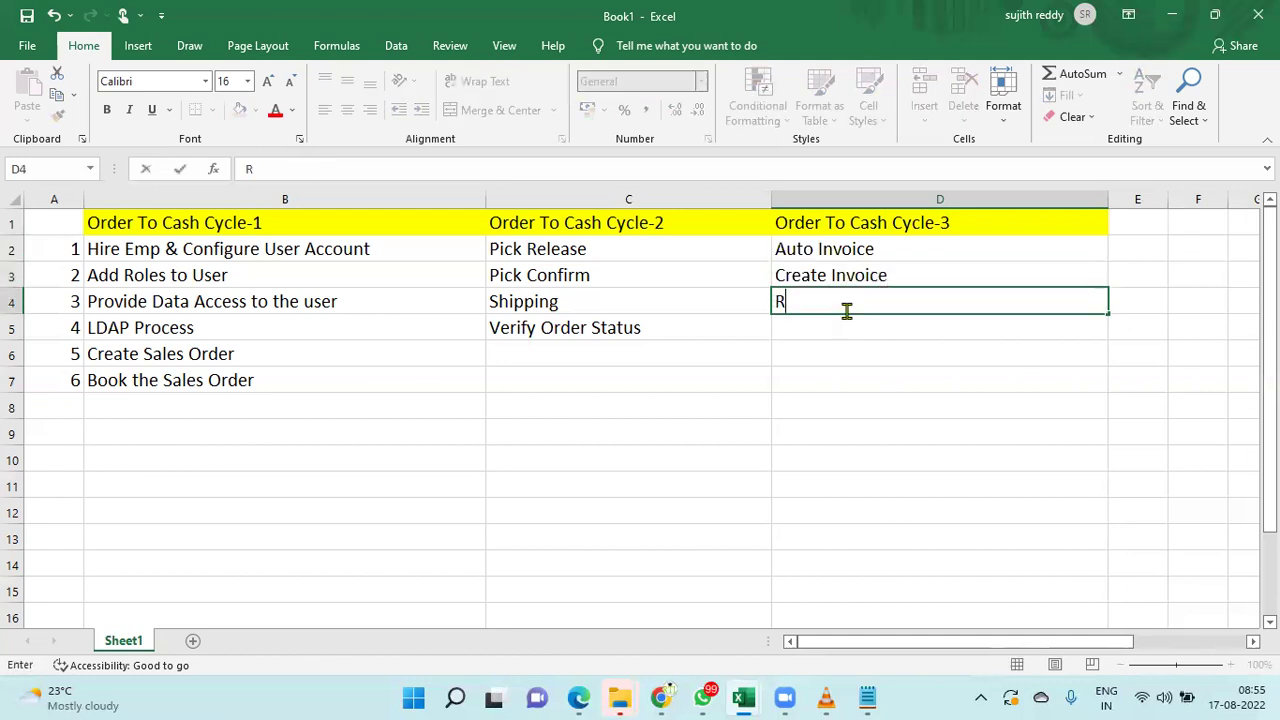
pyautogui.press('BackSpace')
pyautogui.press('BackSpace')
pyautogui.write('tpt')
pyautogui.press('Return')
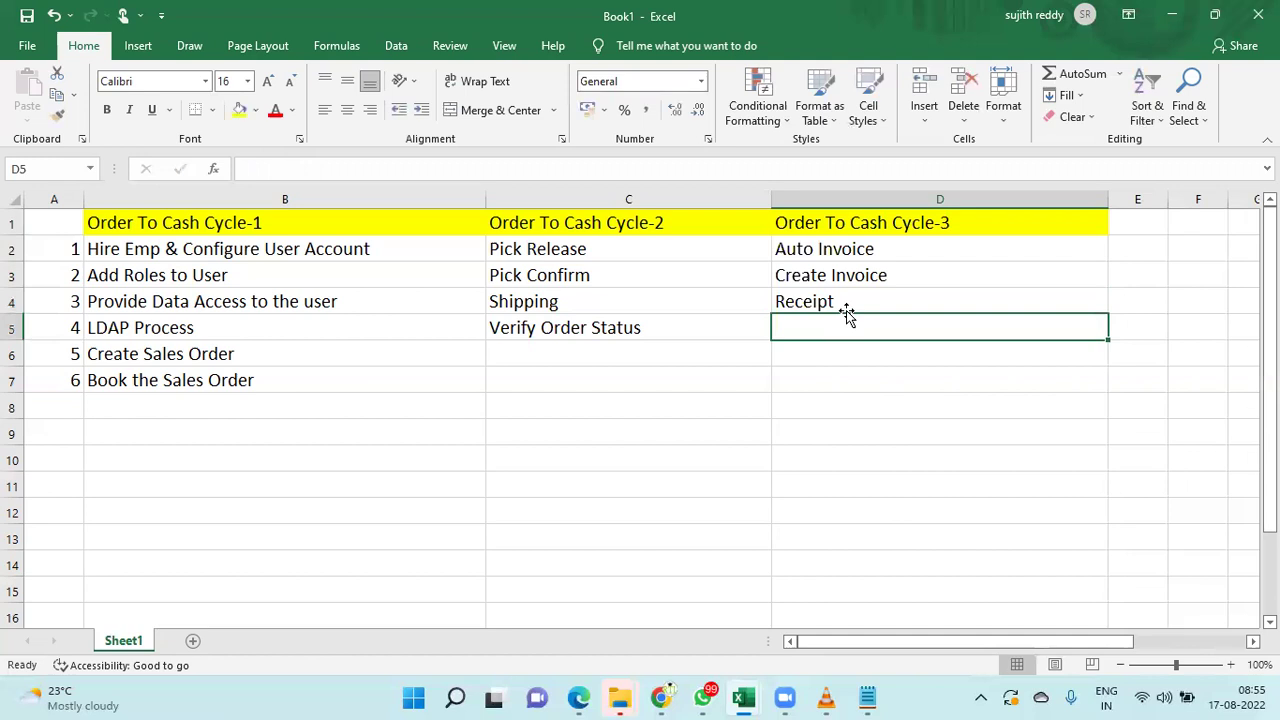
# - Enter Create Accounts and Transfer to Accounts to GL in D5:D6
pyautogui.write('Ca')
pyautogui.press('BackSpace')
pyautogui.press('BackSpace')
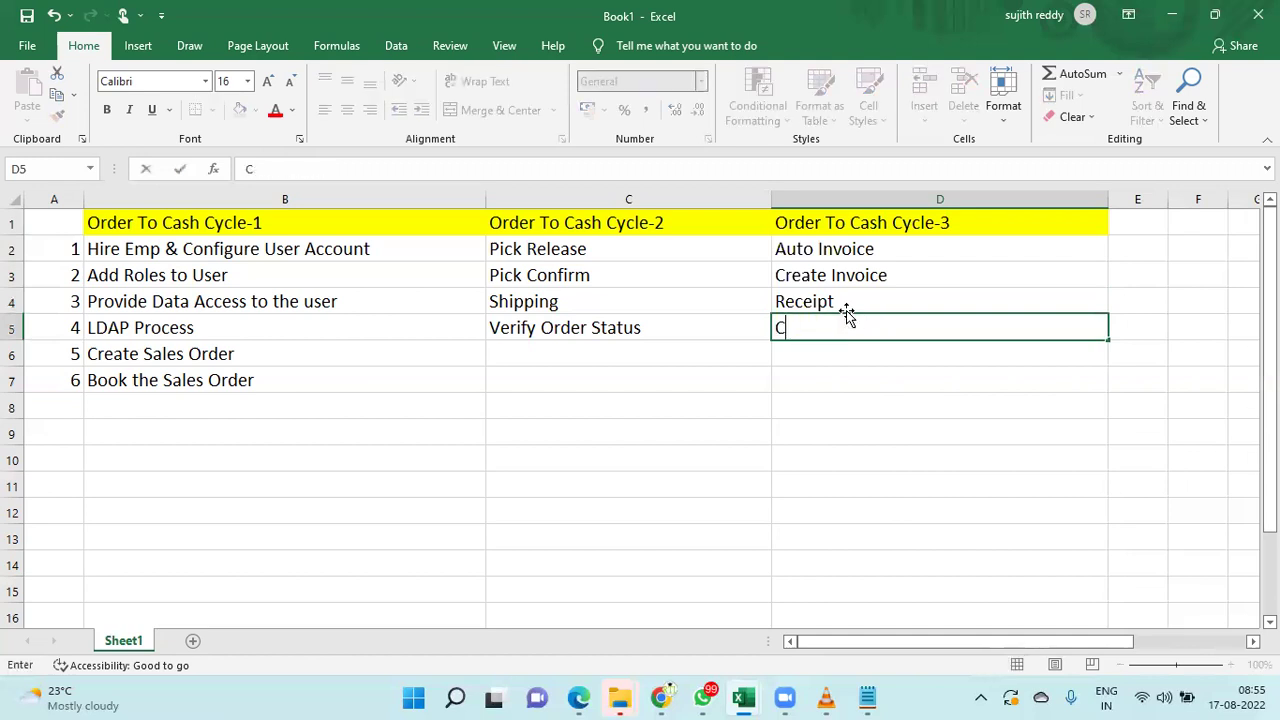
pyautogui.write('Create Accounts')
pyautogui.press('Return')
pyautogui.write('Transfer to')
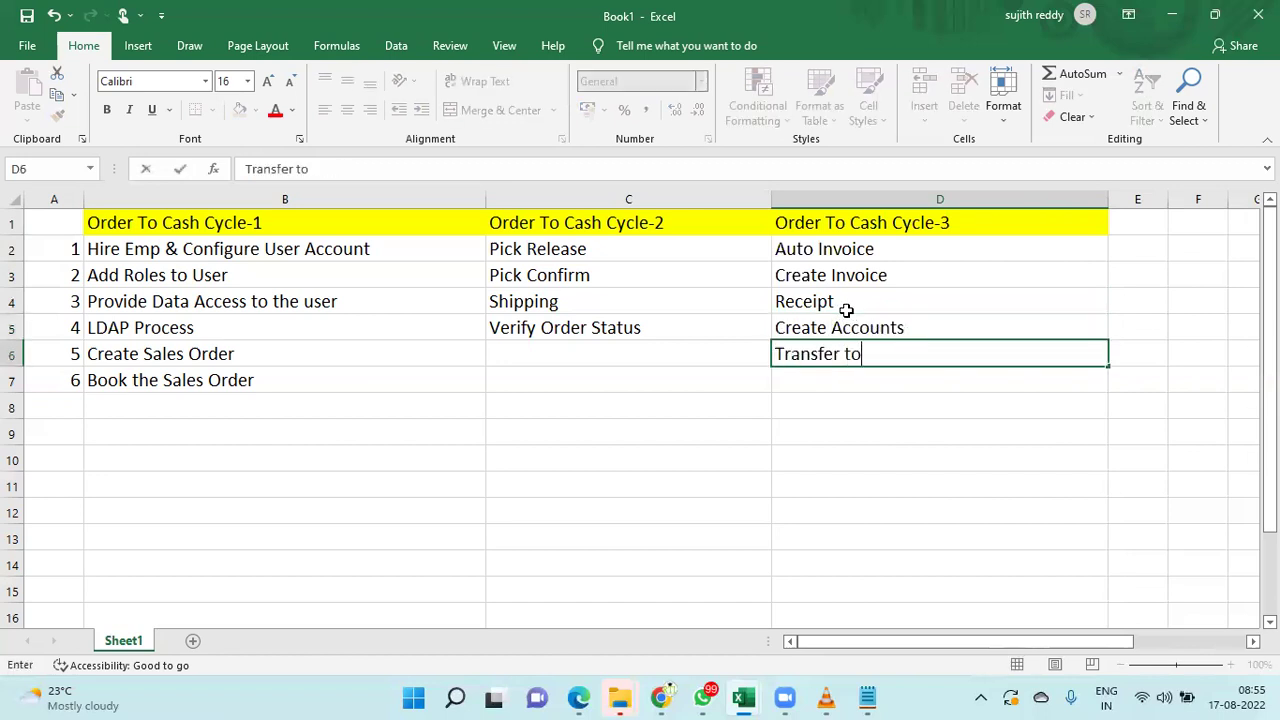
pyautogui.write(' Accounts t')
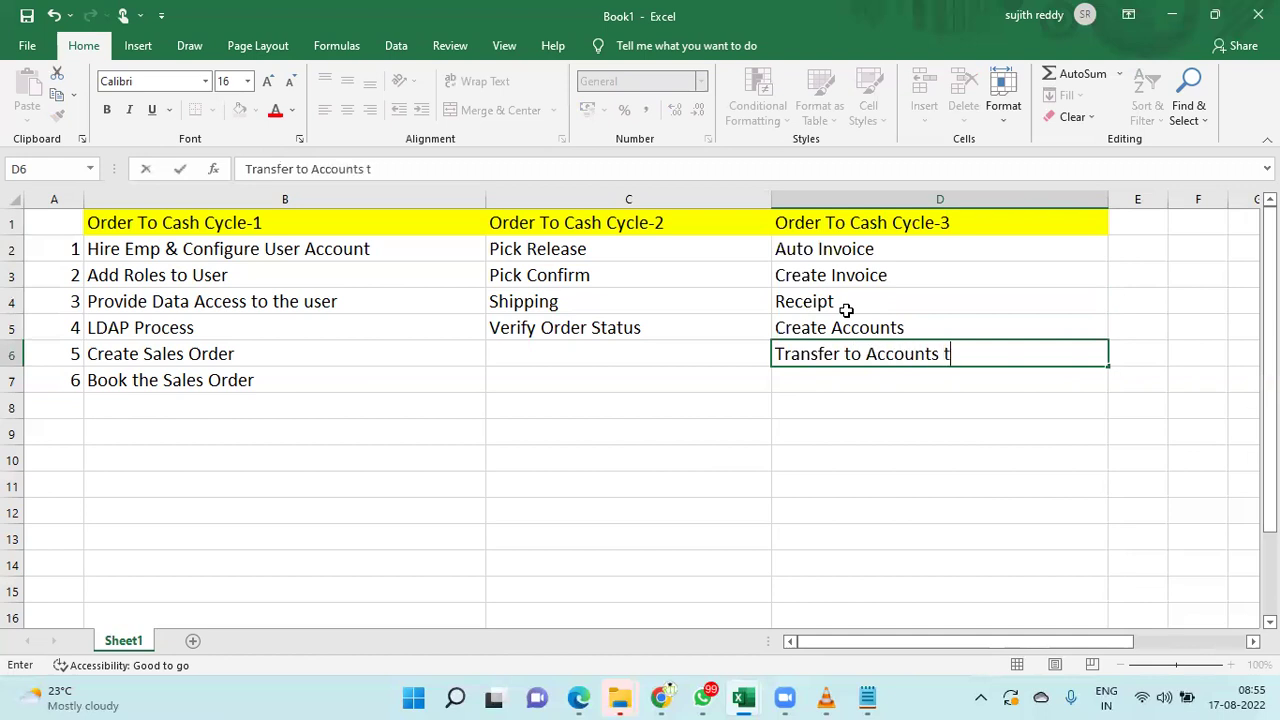
pyautogui.write('o GL')
pyautogui.press('Return')
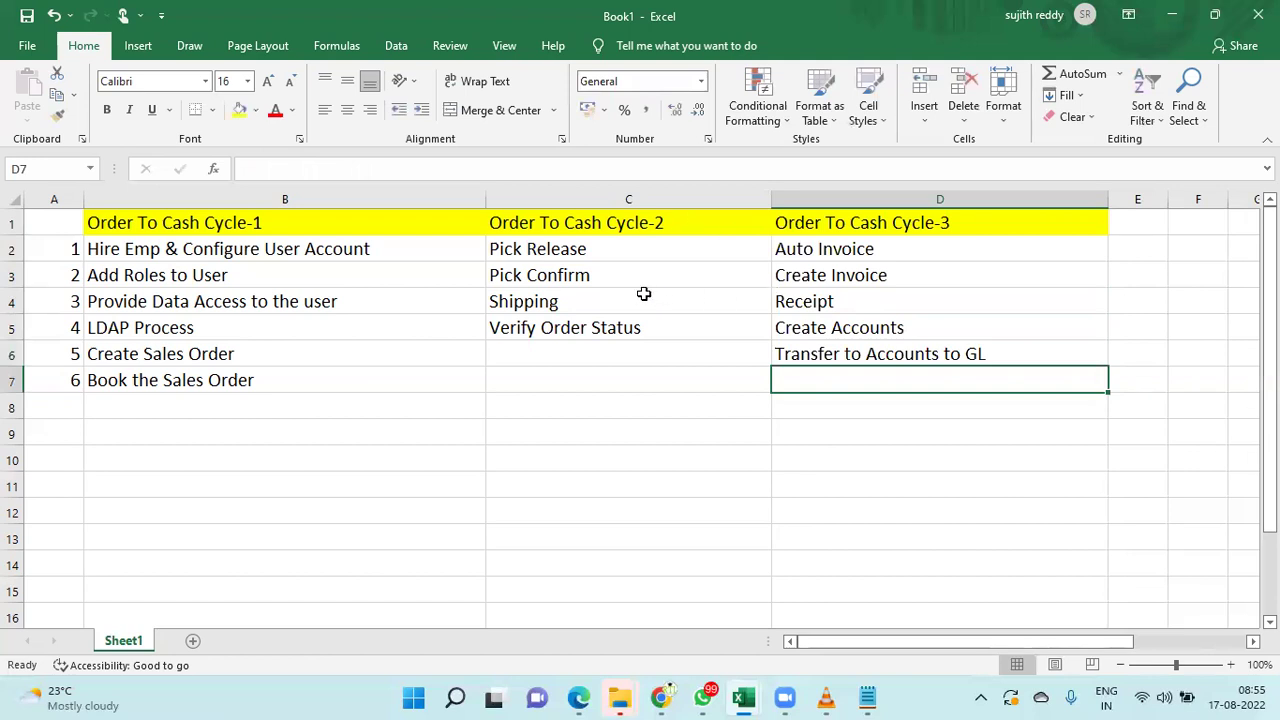
# - Give the Order To Cash Cycle-2 heading in C1 a light blue fill
pyautogui.click(609, 218)
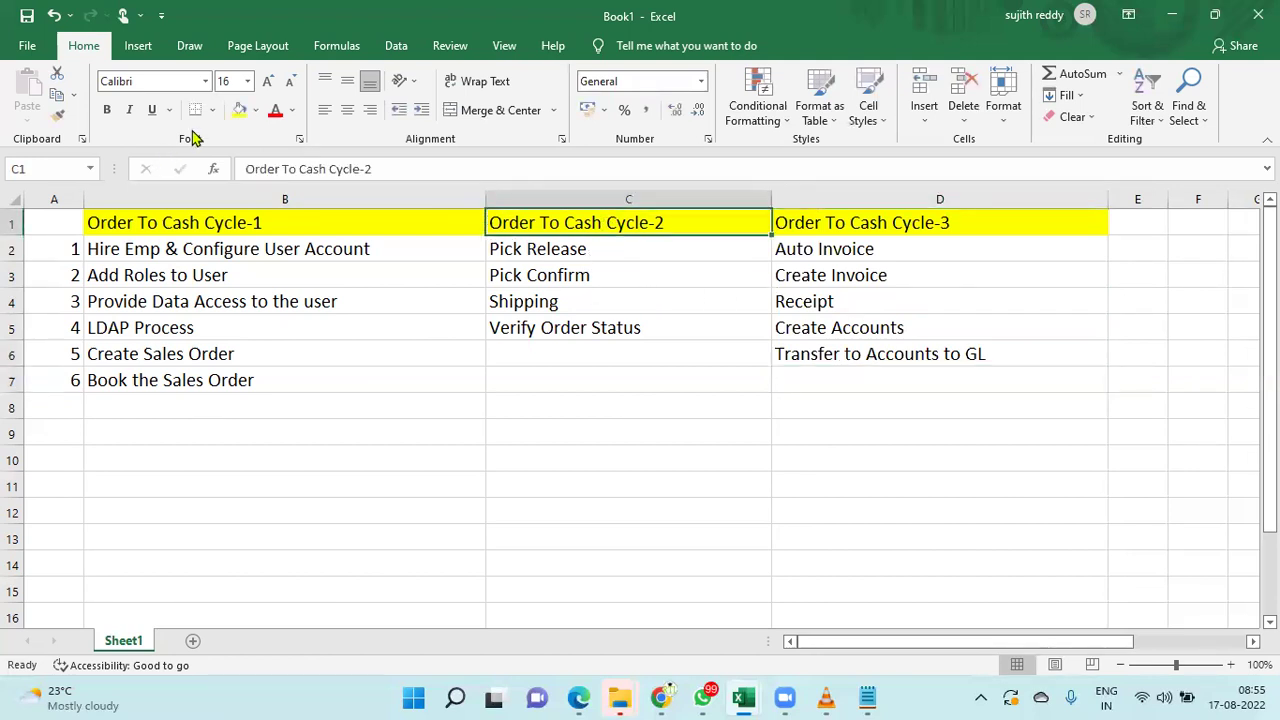
pyautogui.click(256, 110)
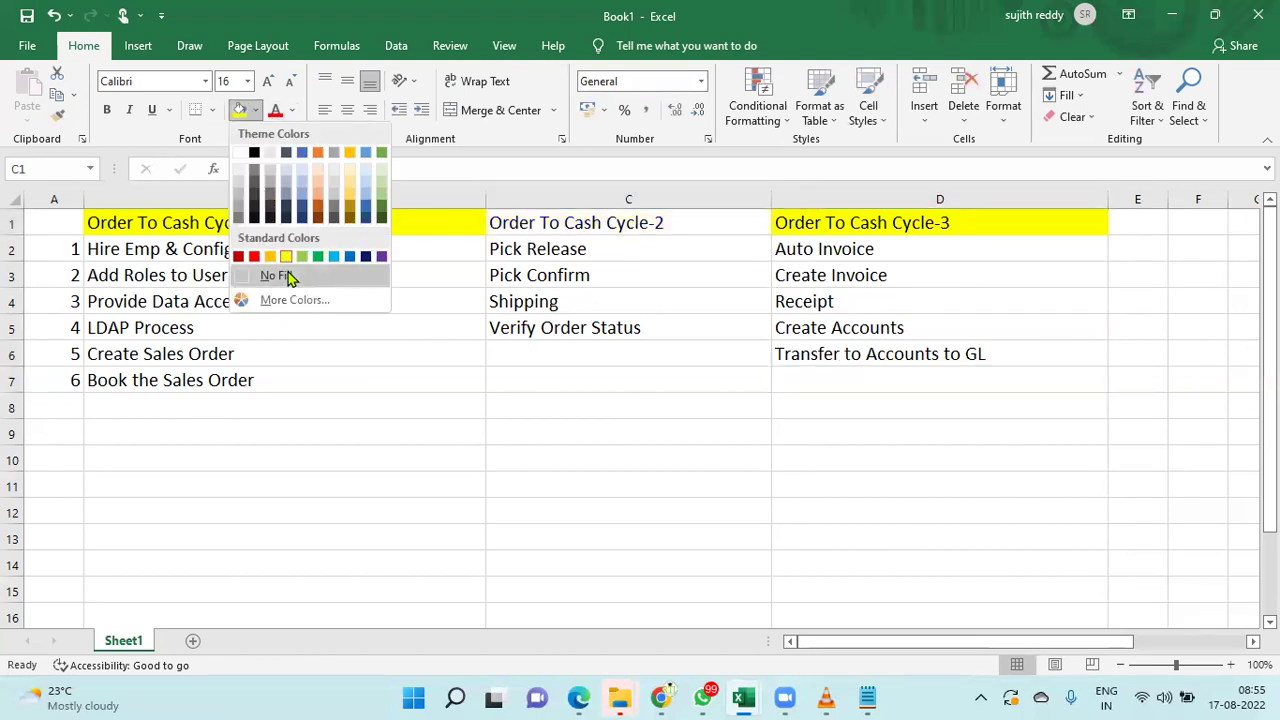
pyautogui.click(306, 190)
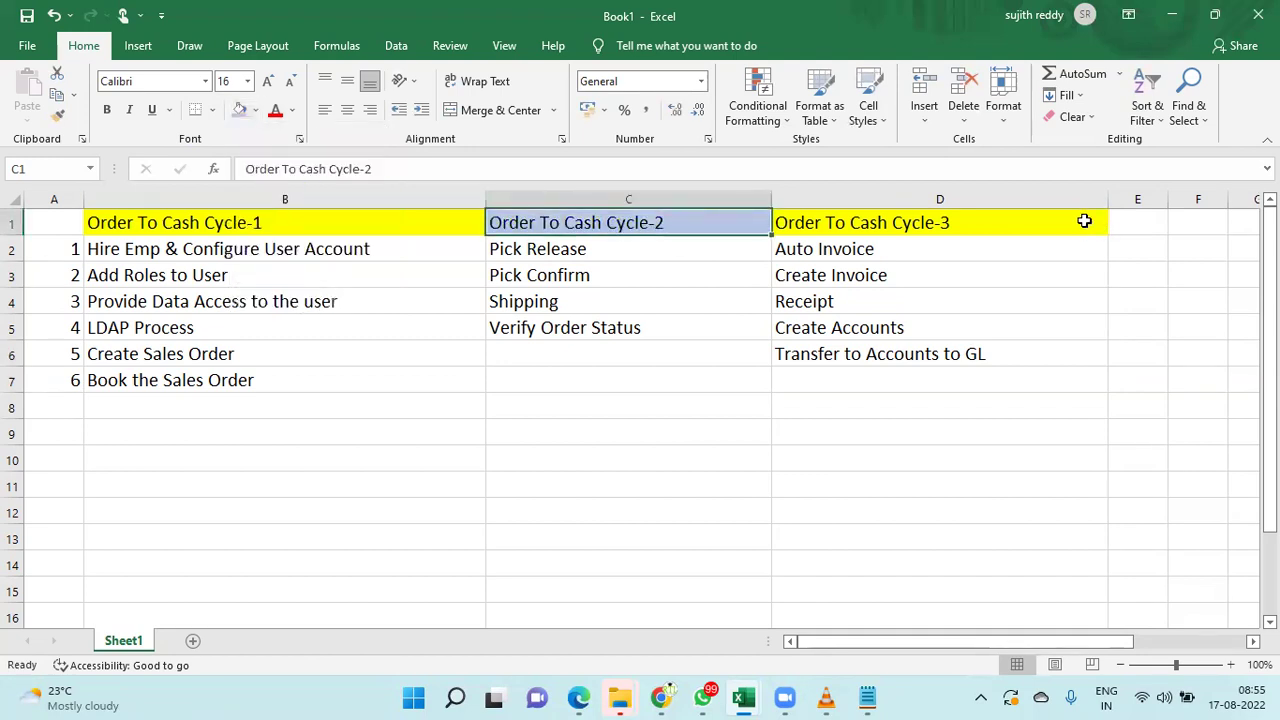
# - Give the Order To Cash Cycle-3 heading in D1 a light gold fill
pyautogui.click(1064, 218)
pyautogui.click(257, 111)
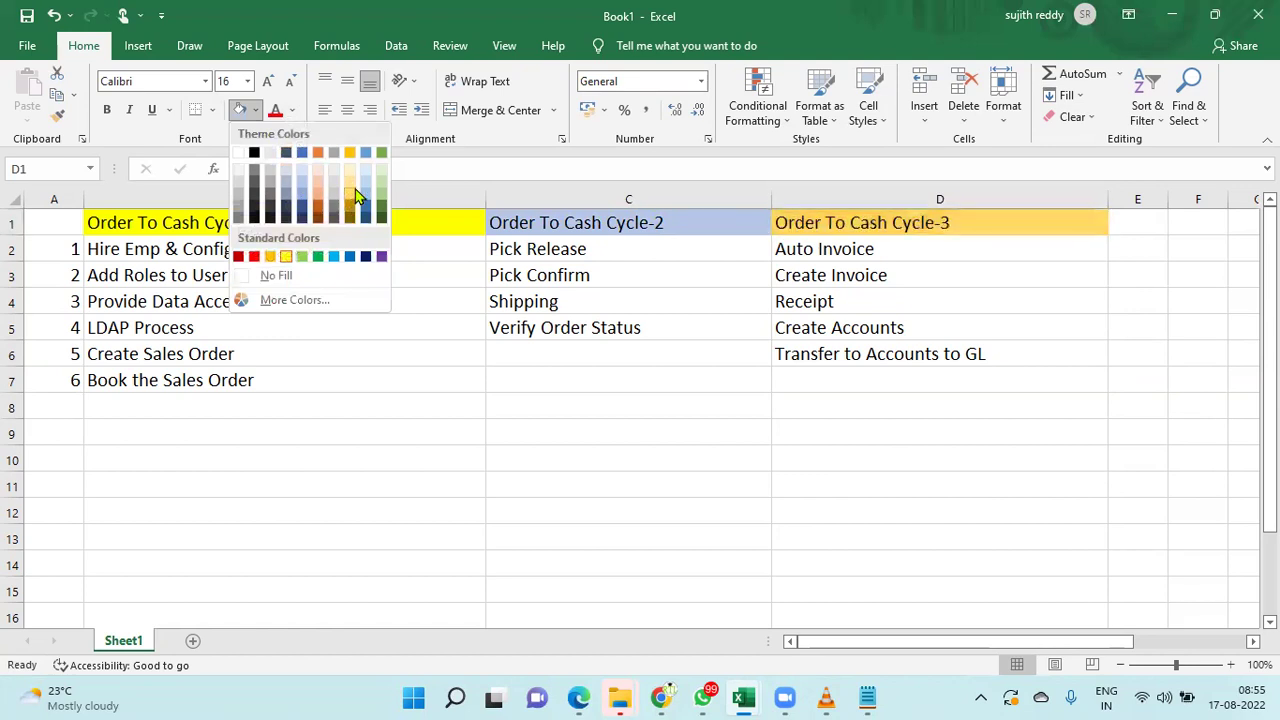
pyautogui.click(354, 189)
pyautogui.click(329, 378)
pyautogui.click(127, 242)
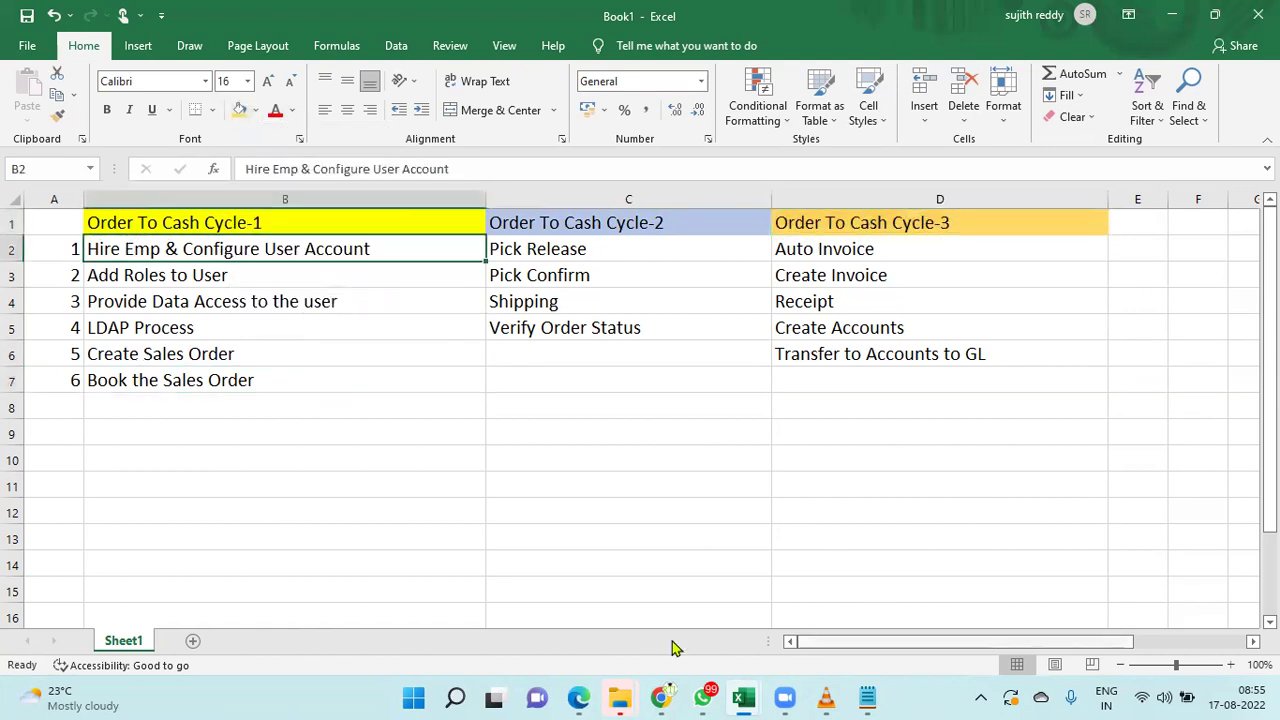
pyautogui.moveTo(579, 697)
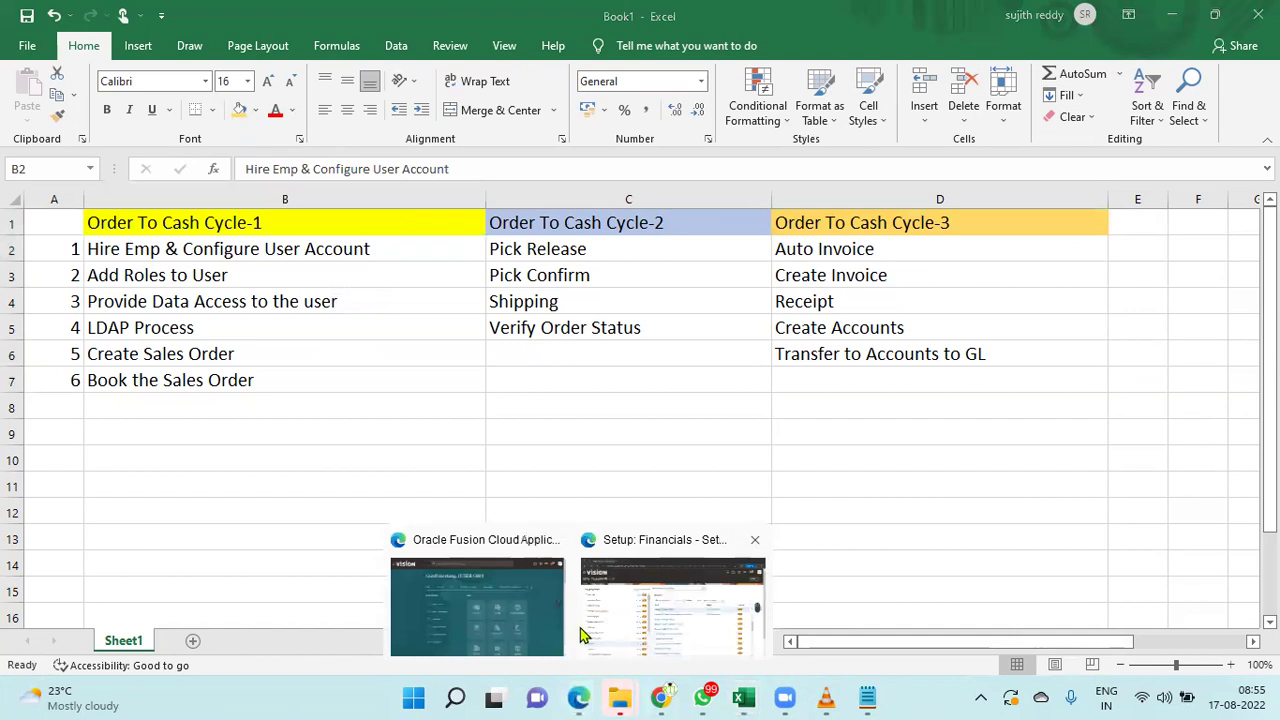
# - Switch to the Setup: Financials browser window and make it full screen
pyautogui.click(683, 617)
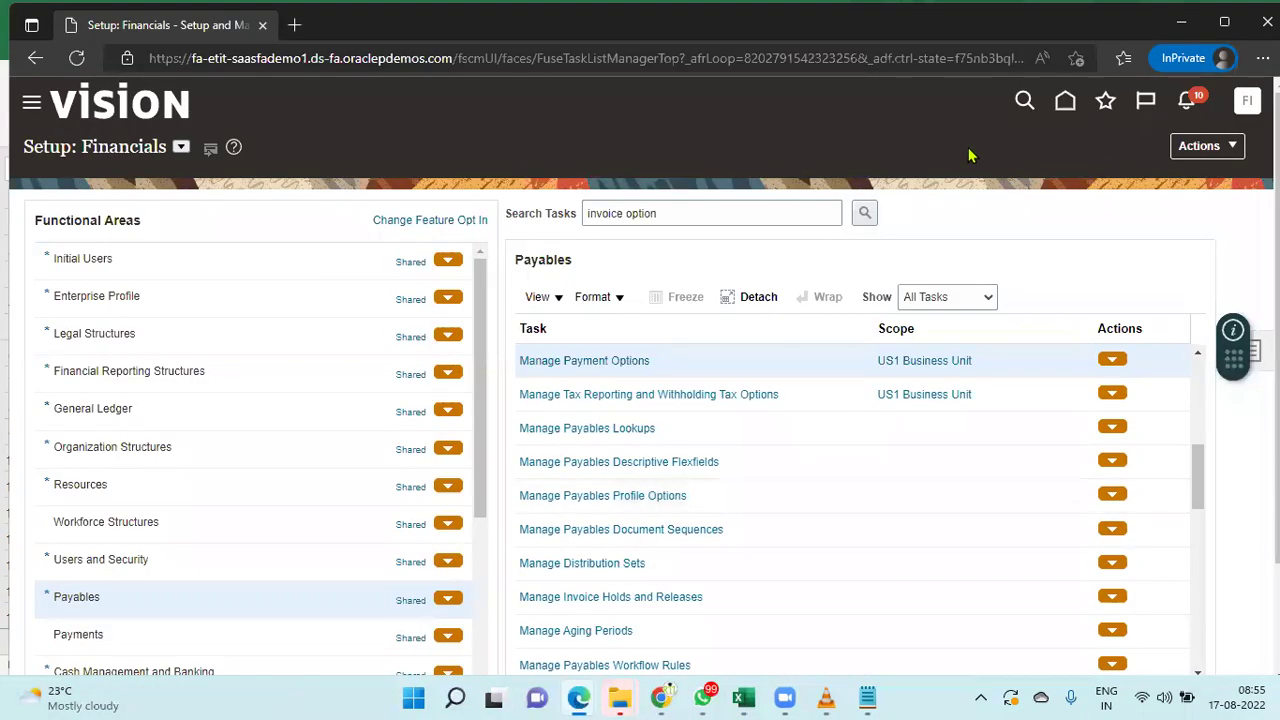
pyautogui.click(1262, 58)
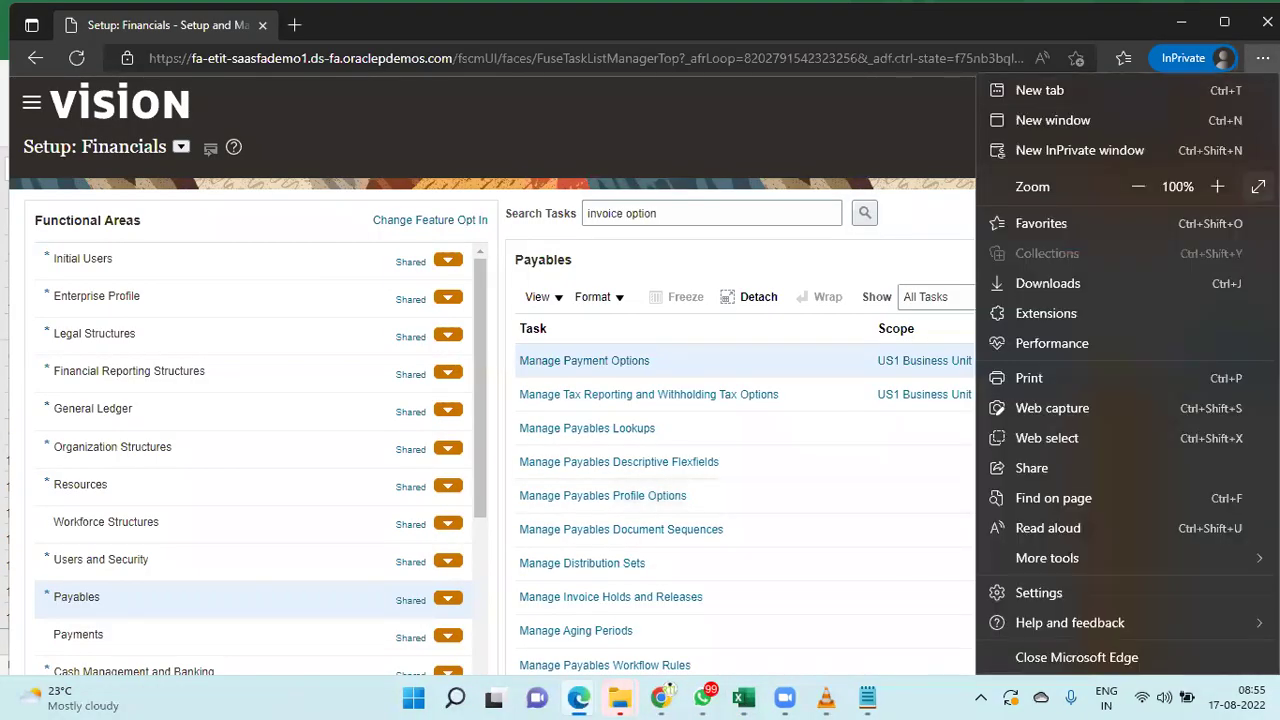
pyautogui.click(1257, 186)
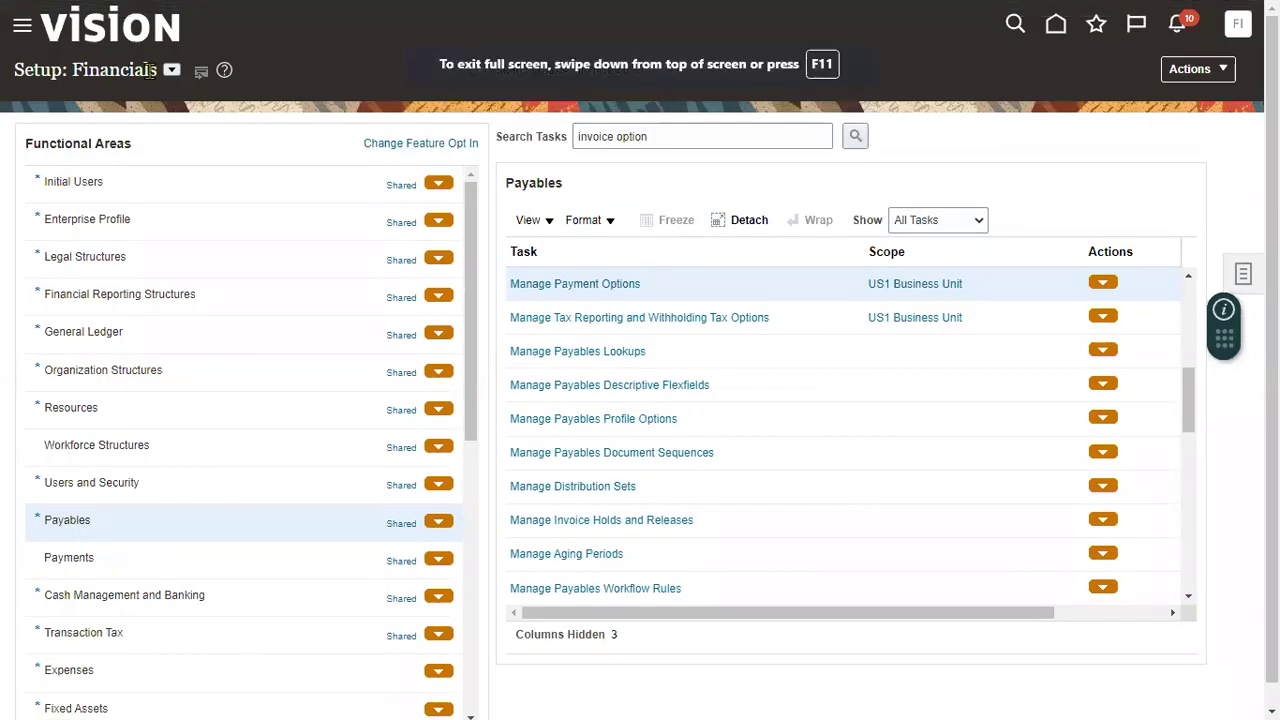
# - Search the tasks for 'manage users' and open the Manage Users task
pyautogui.click(671, 140)
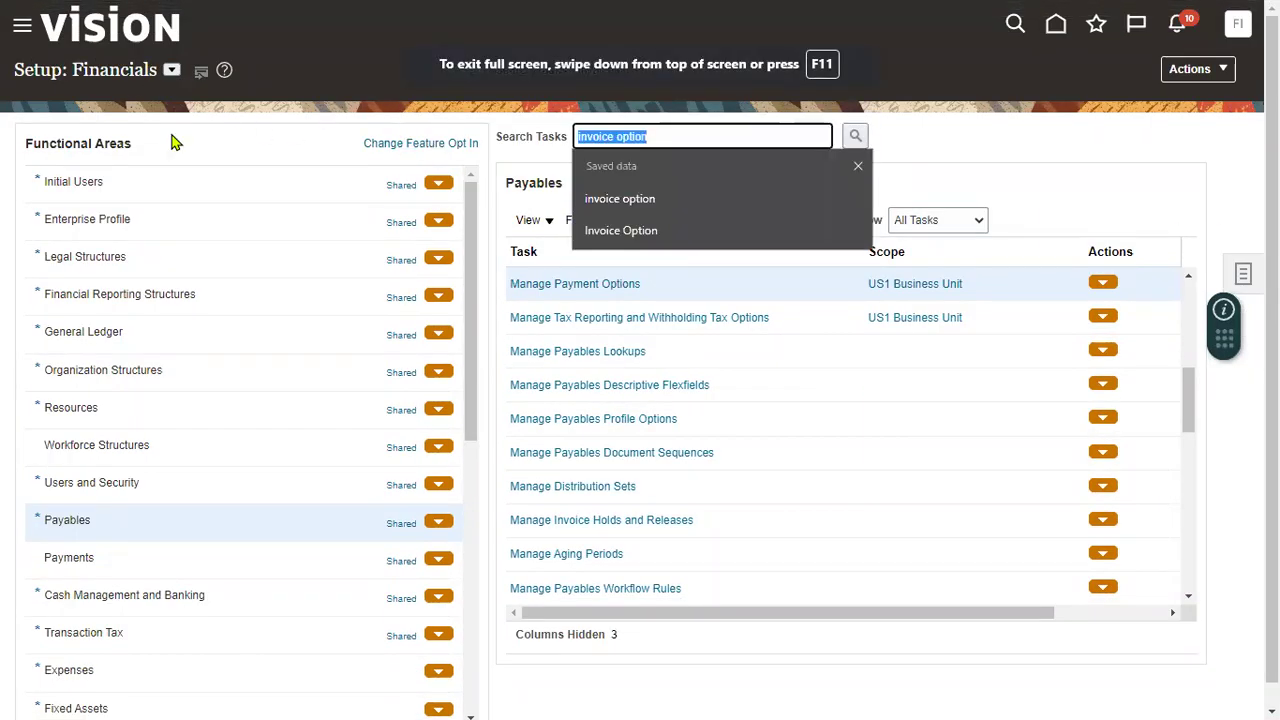
pyautogui.write('manage users')
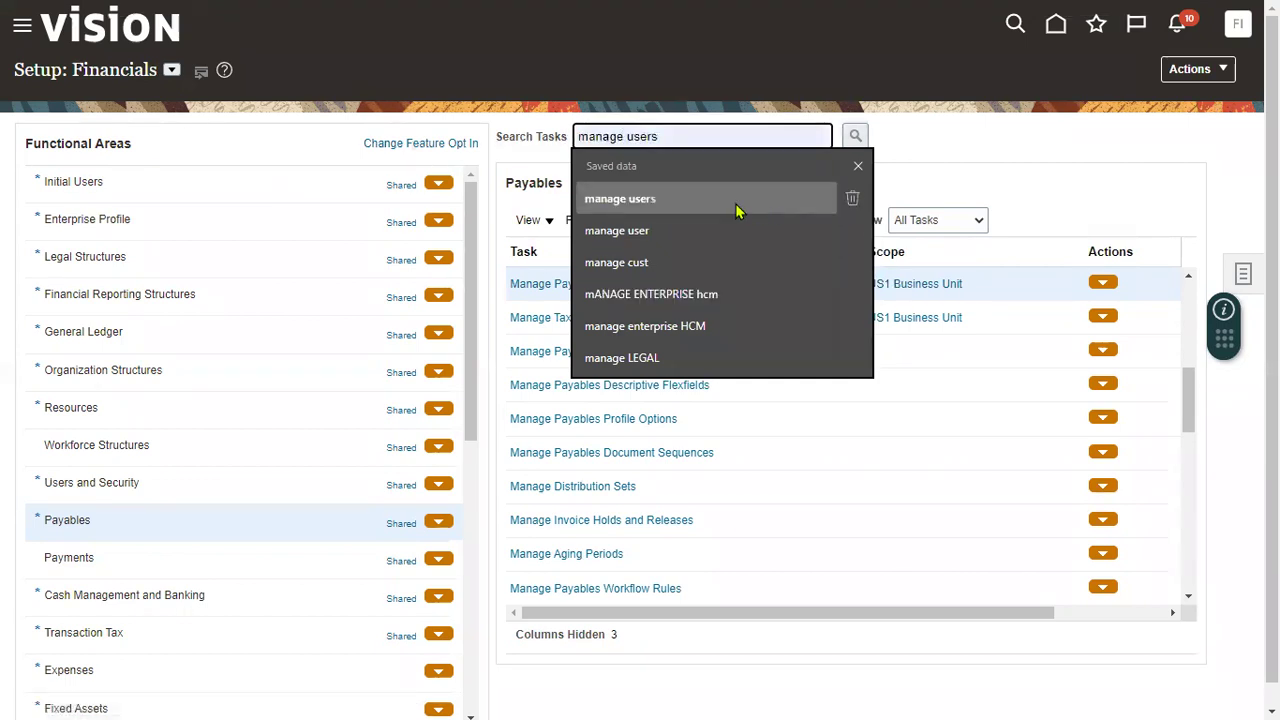
pyautogui.click(735, 200)
pyautogui.click(855, 140)
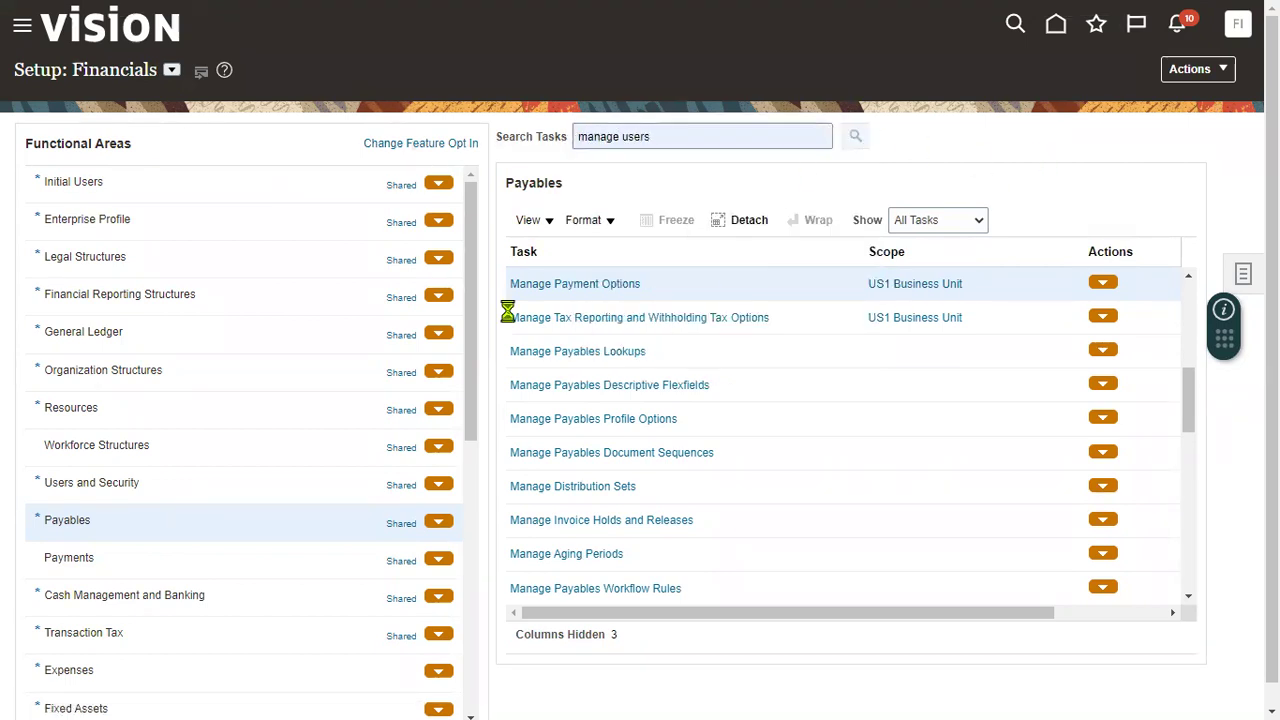
pyautogui.click(432, 520)
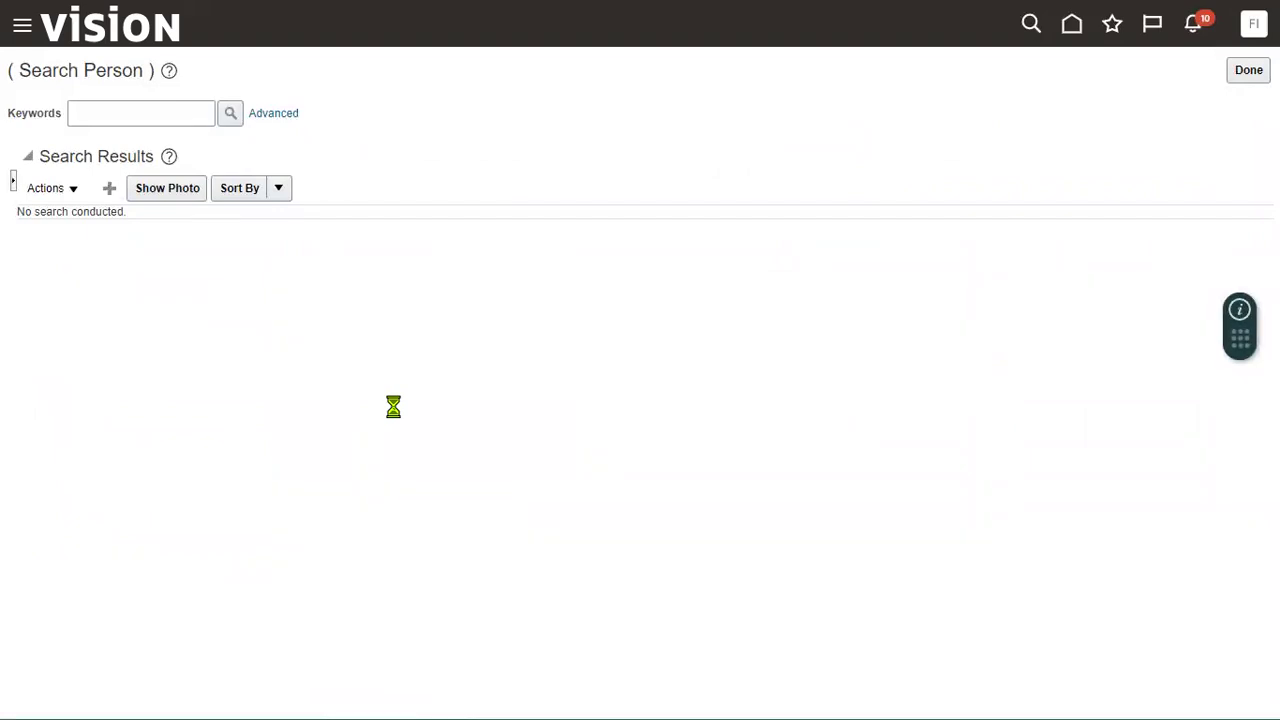
# - Fill in the new user's last name, first name and e-mail address
pyautogui.click(278, 190)
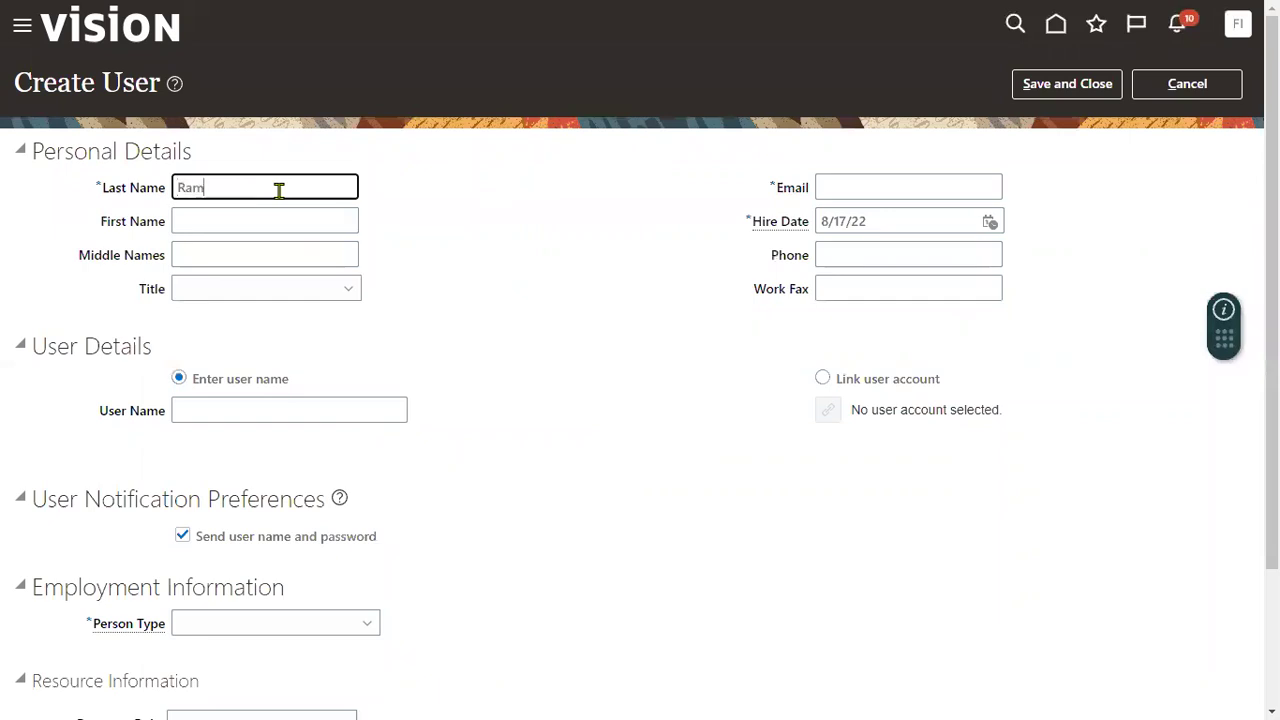
pyautogui.press('Tab')
pyautogui.write('Kumar')
pyautogui.press('Tab')
pyautogui.press('Tab')
pyautogui.press('Tab')
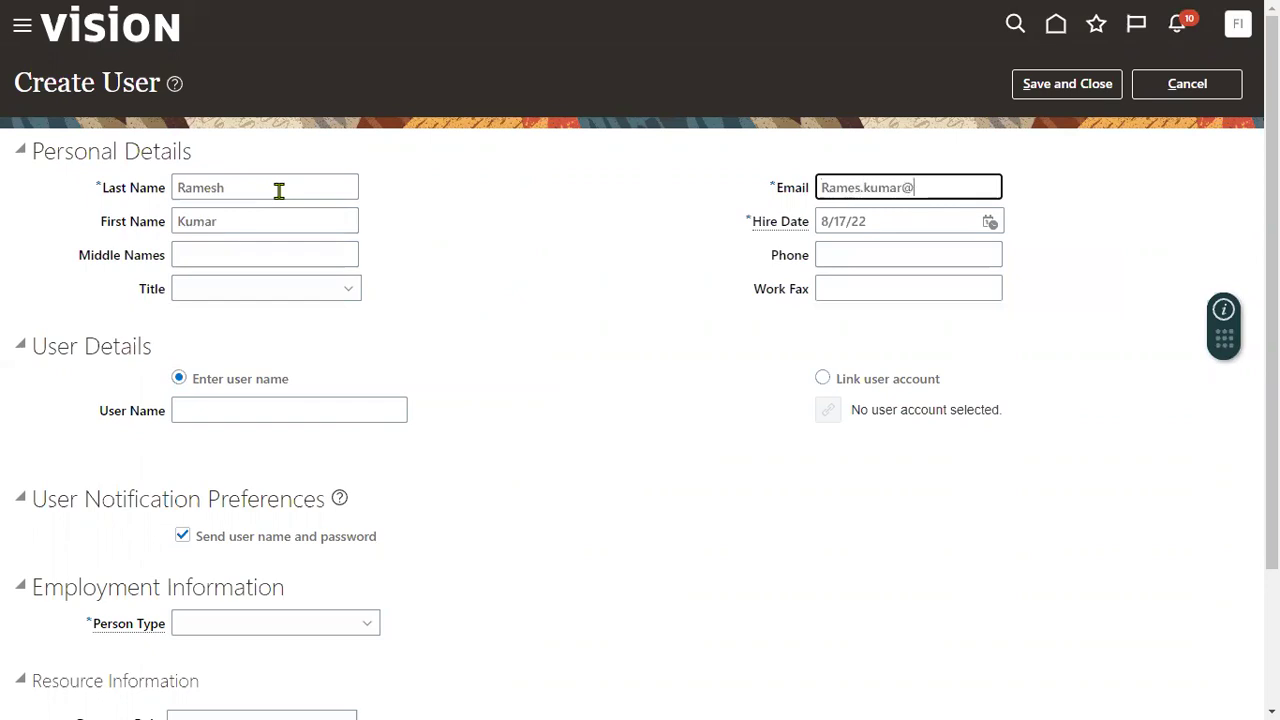
pyautogui.write('.com')
pyautogui.press('Tab')
pyautogui.press('Tab')
pyautogui.press('Tab')
pyautogui.press('Tab')
pyautogui.press('Tab')
pyautogui.press('Tab')
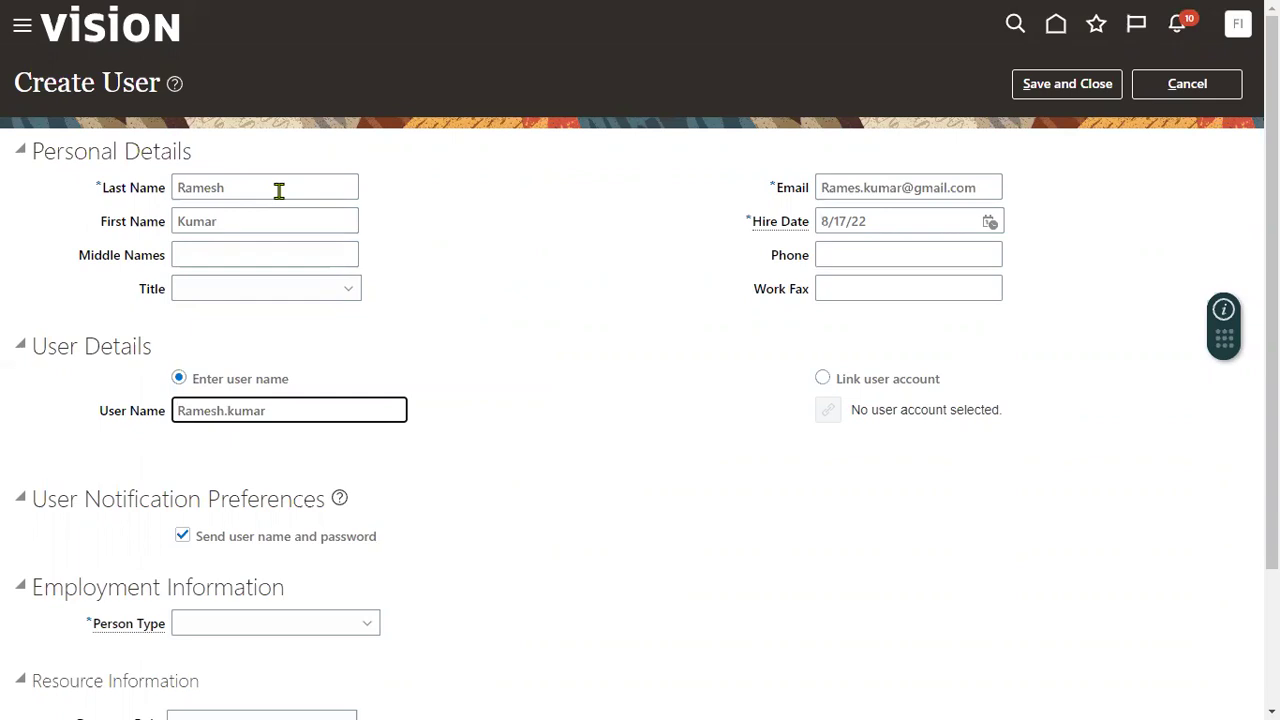
# - Set Person Type Employee, legal employer US1 Legal Entity, business unit US1 Business Unit, then save
pyautogui.click(243, 623)
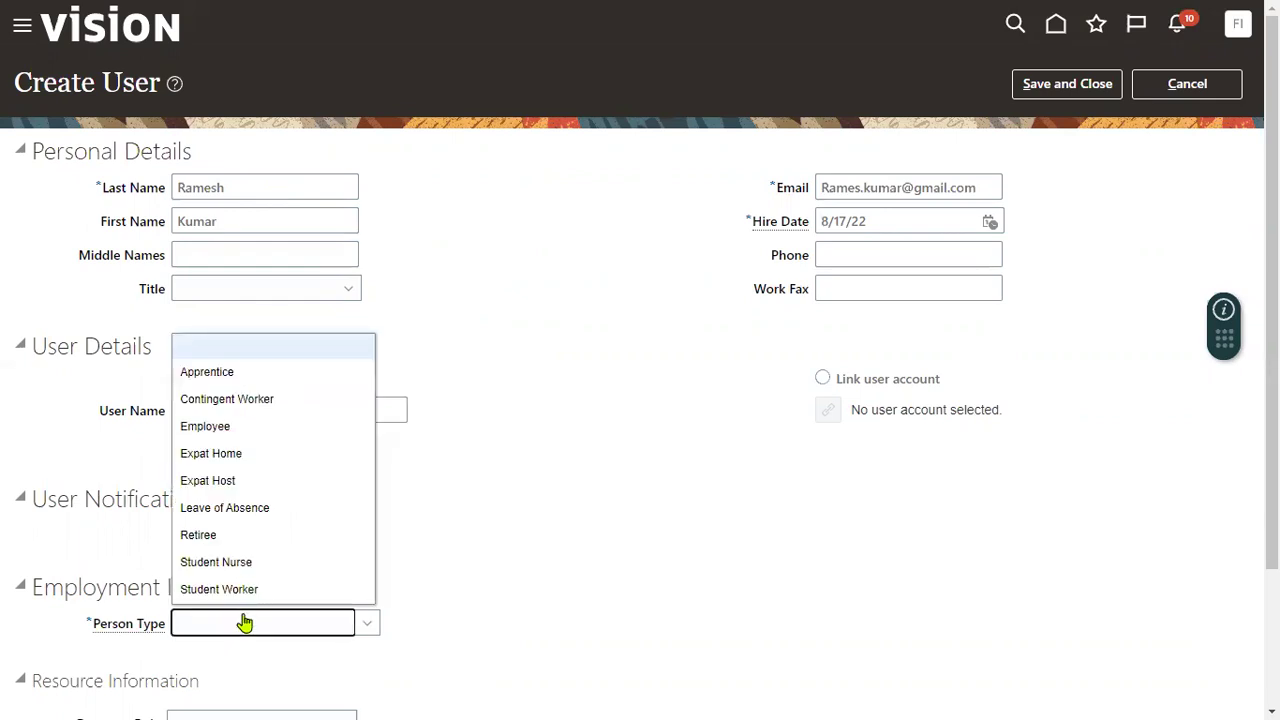
pyautogui.click(248, 428)
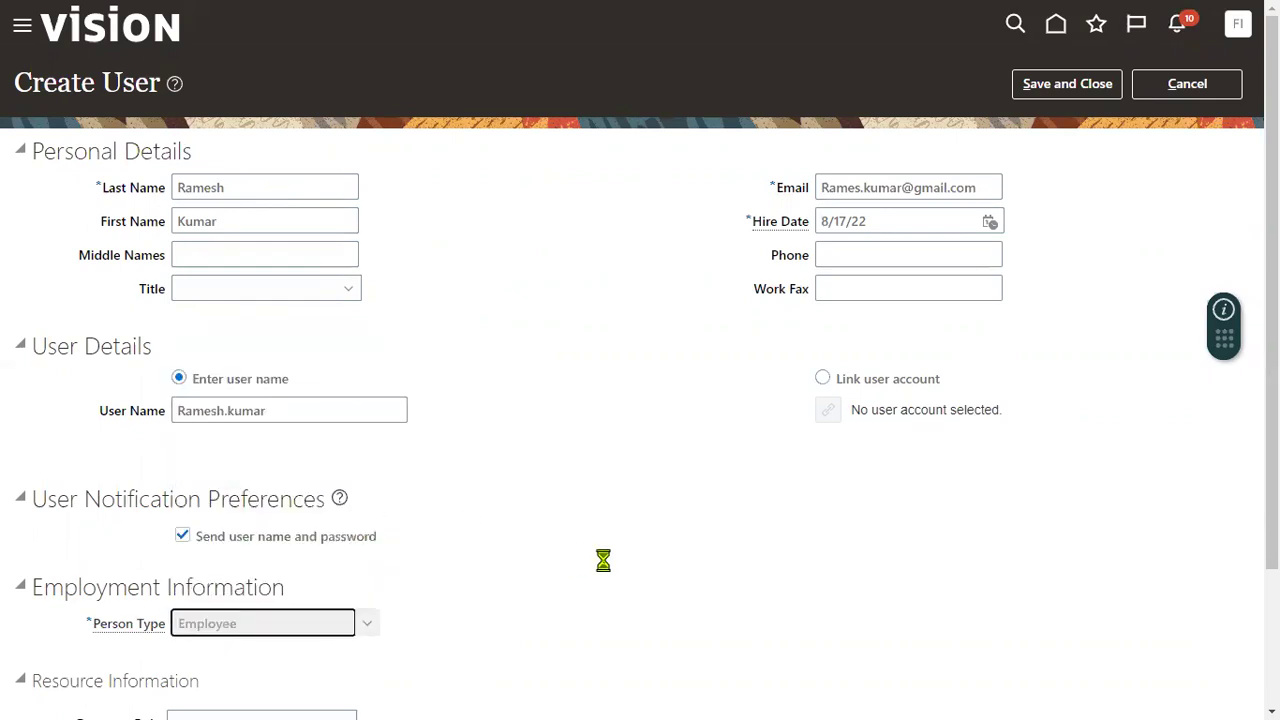
pyautogui.scroll(-2, 314, 474)
pyautogui.click(288, 442)
pyautogui.write('US1')
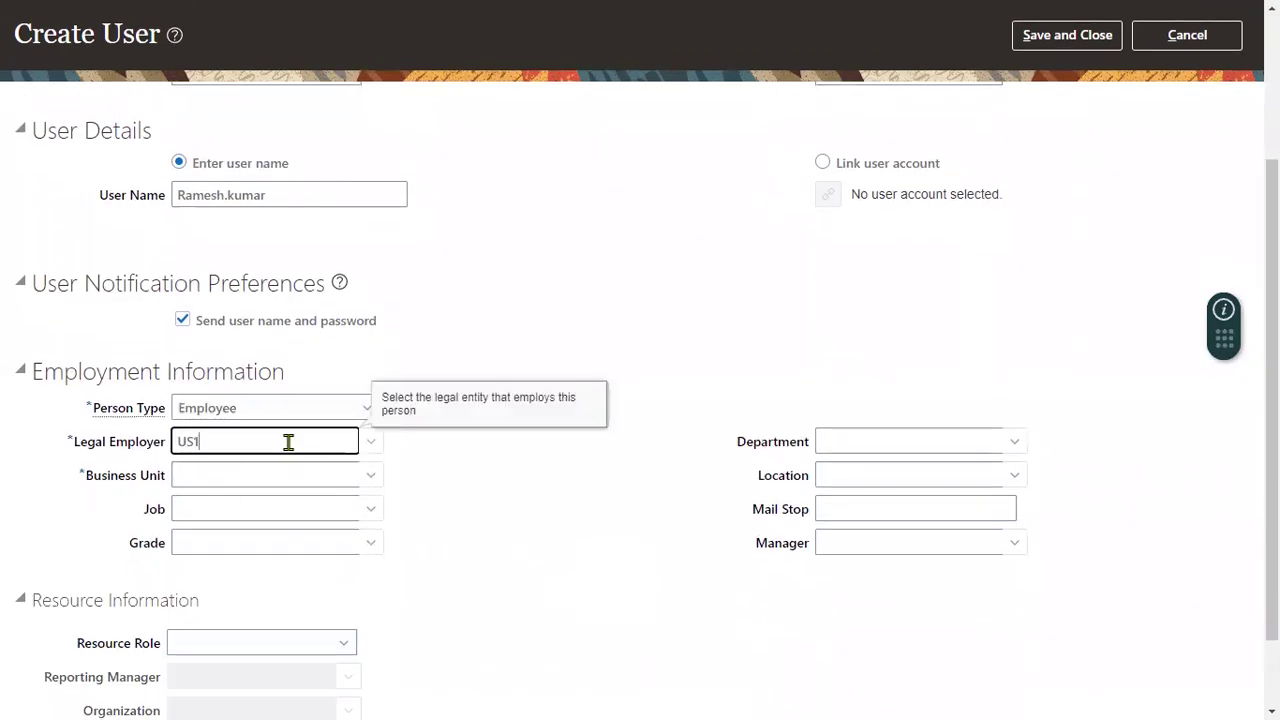
pyautogui.click(247, 463)
pyautogui.click(247, 465)
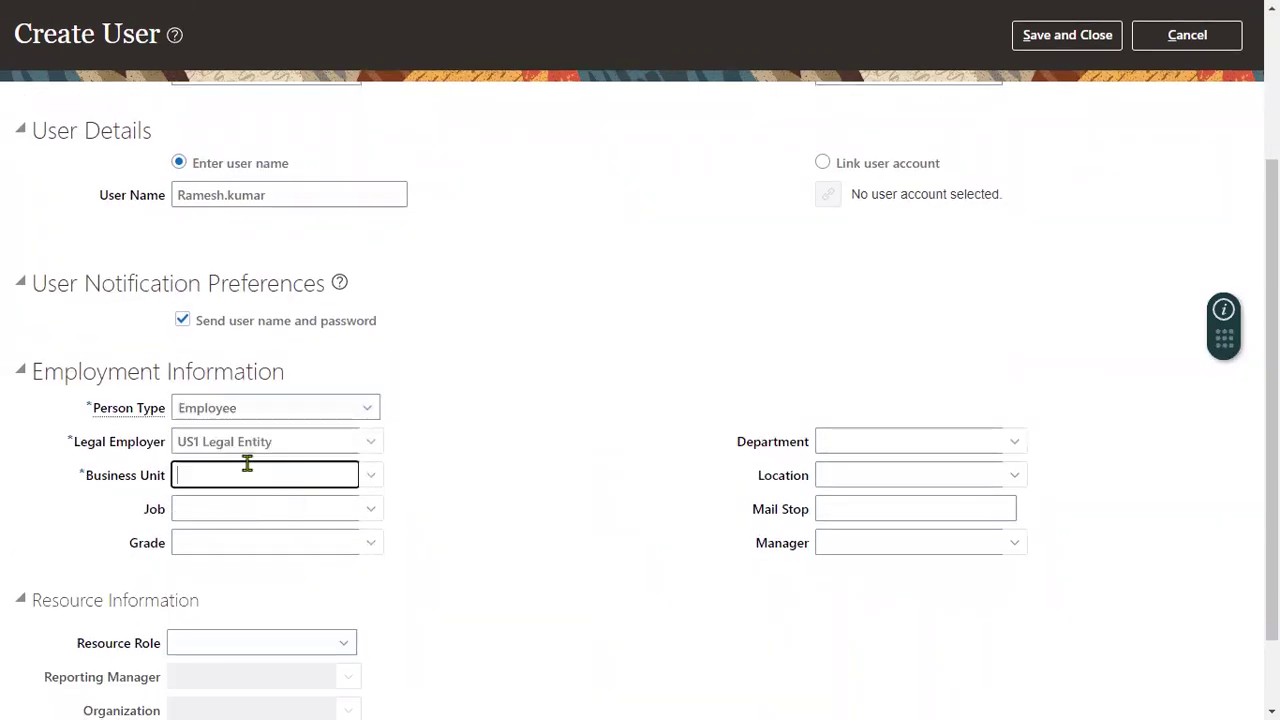
pyautogui.write('US1')
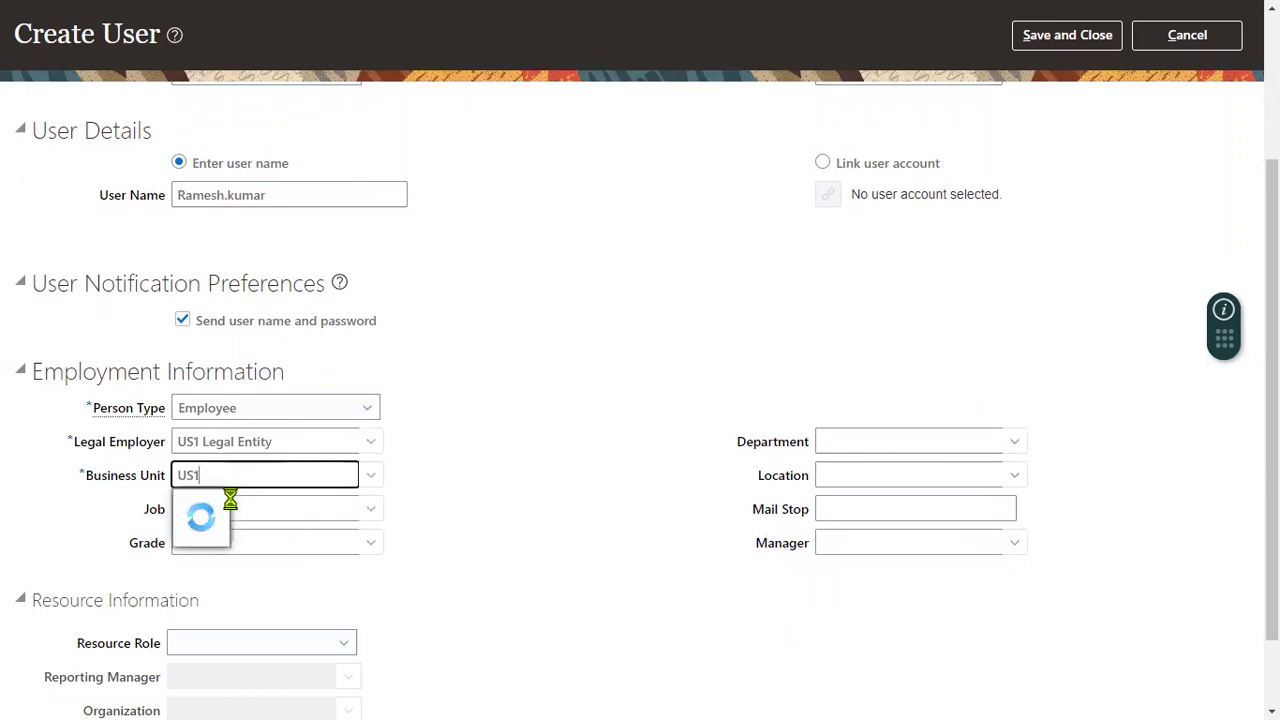
pyautogui.click(191, 508)
pyautogui.scroll(3, 677, 406)
pyautogui.click(1066, 83)
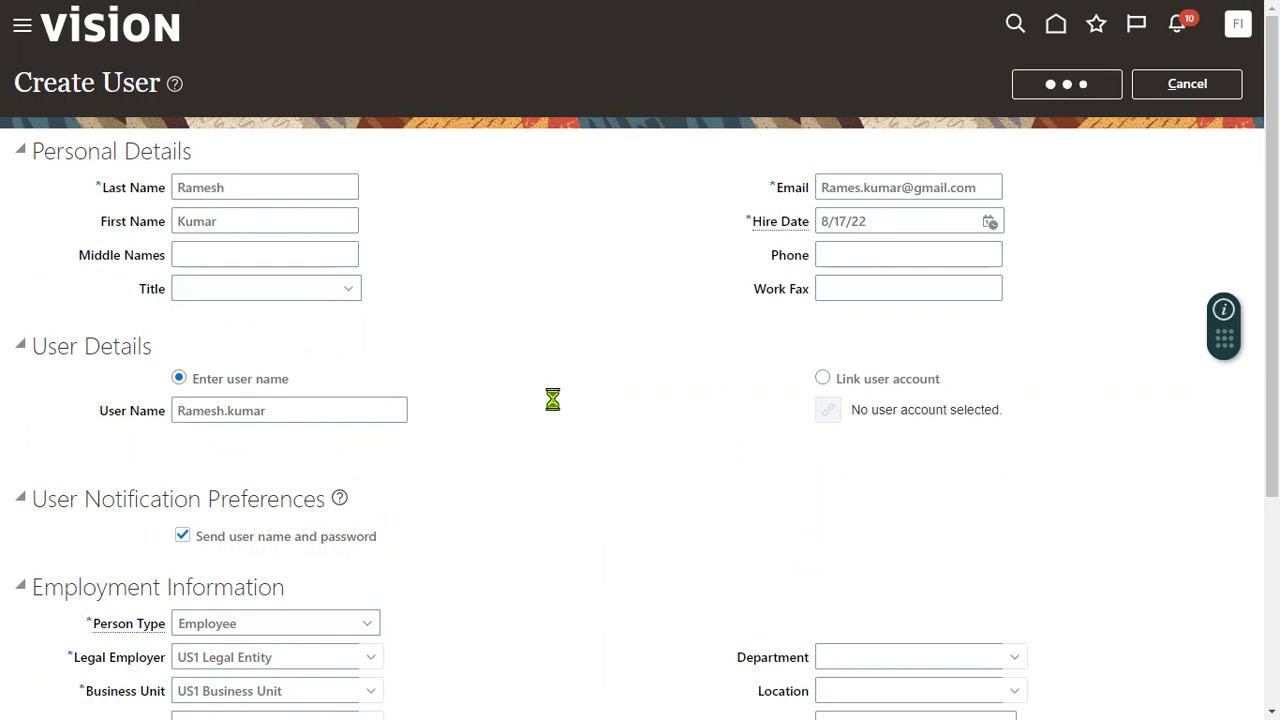
pyautogui.moveTo(294, 410); pyautogui.dragTo(126, 417)
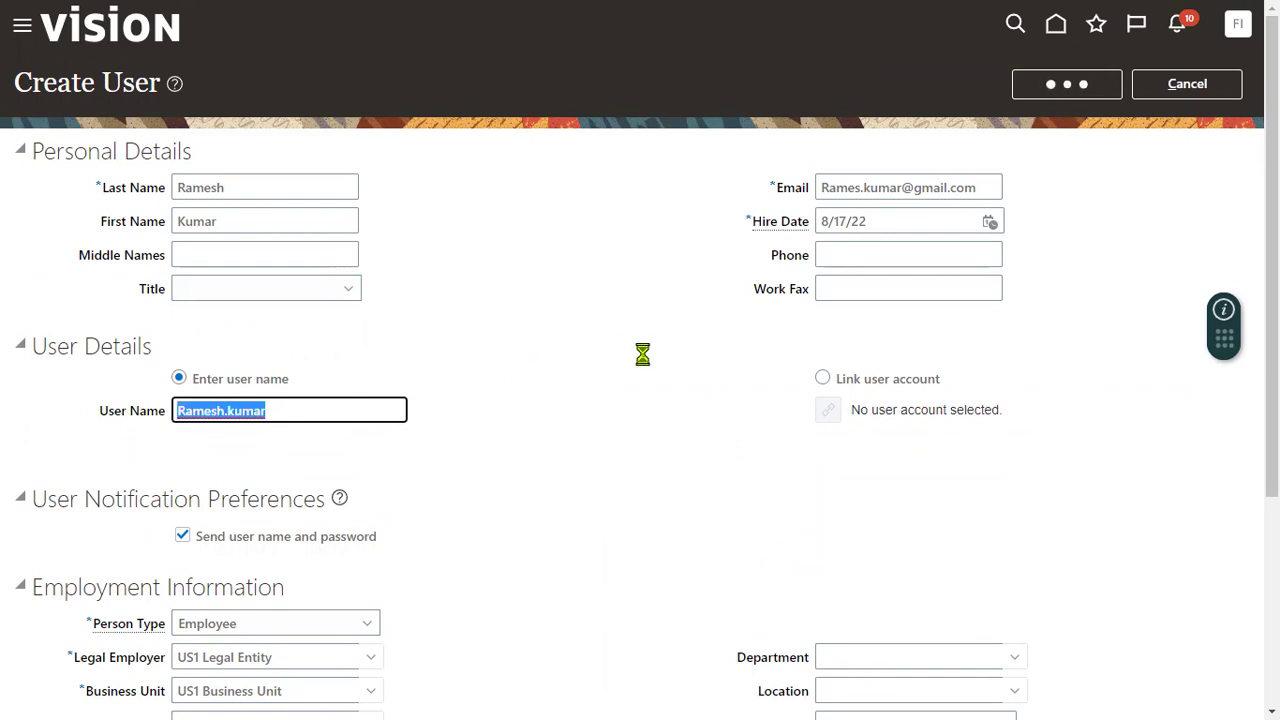
# - Open the Security Console from the navigator's Tools group and dismiss the warning
pyautogui.click(555, 402)
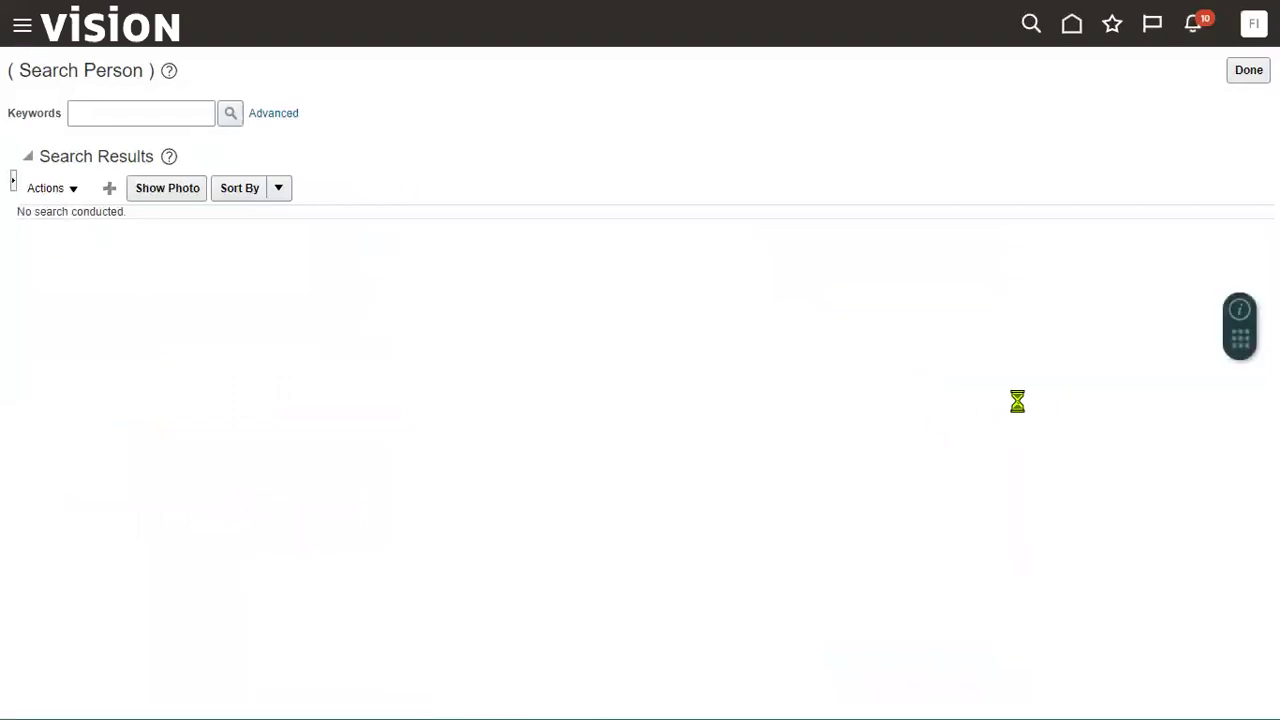
pyautogui.scroll(-6, 100, 545)
pyautogui.click(89, 583)
pyautogui.scroll(-2, 329, 620)
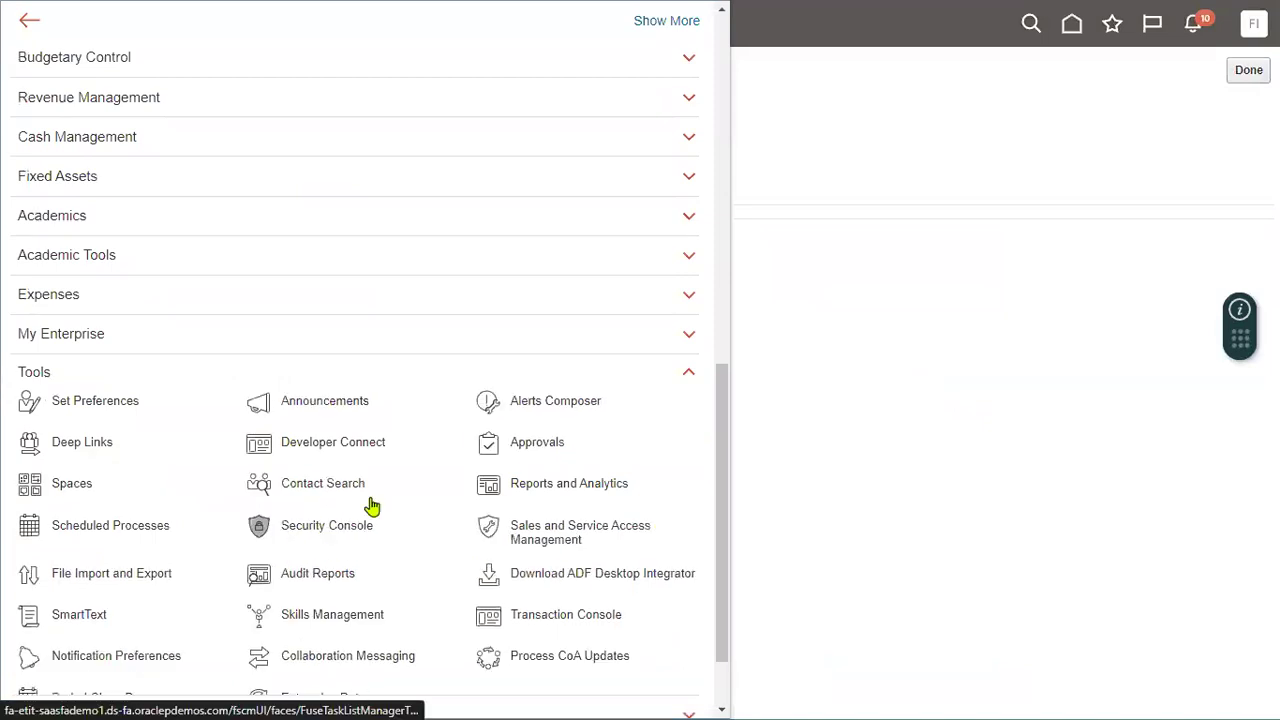
pyautogui.click(383, 520)
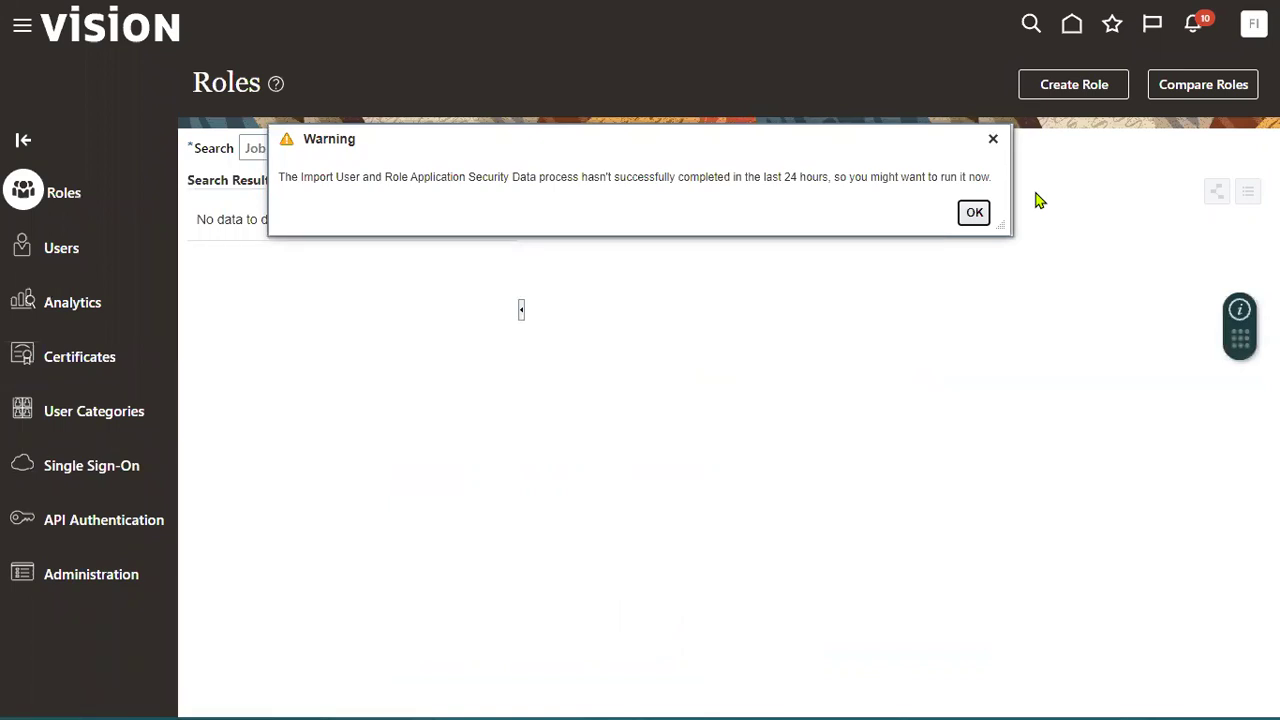
pyautogui.click(974, 213)
# - Search Users for the new user's user name and open their account to reset the password
pyautogui.click(58, 256)
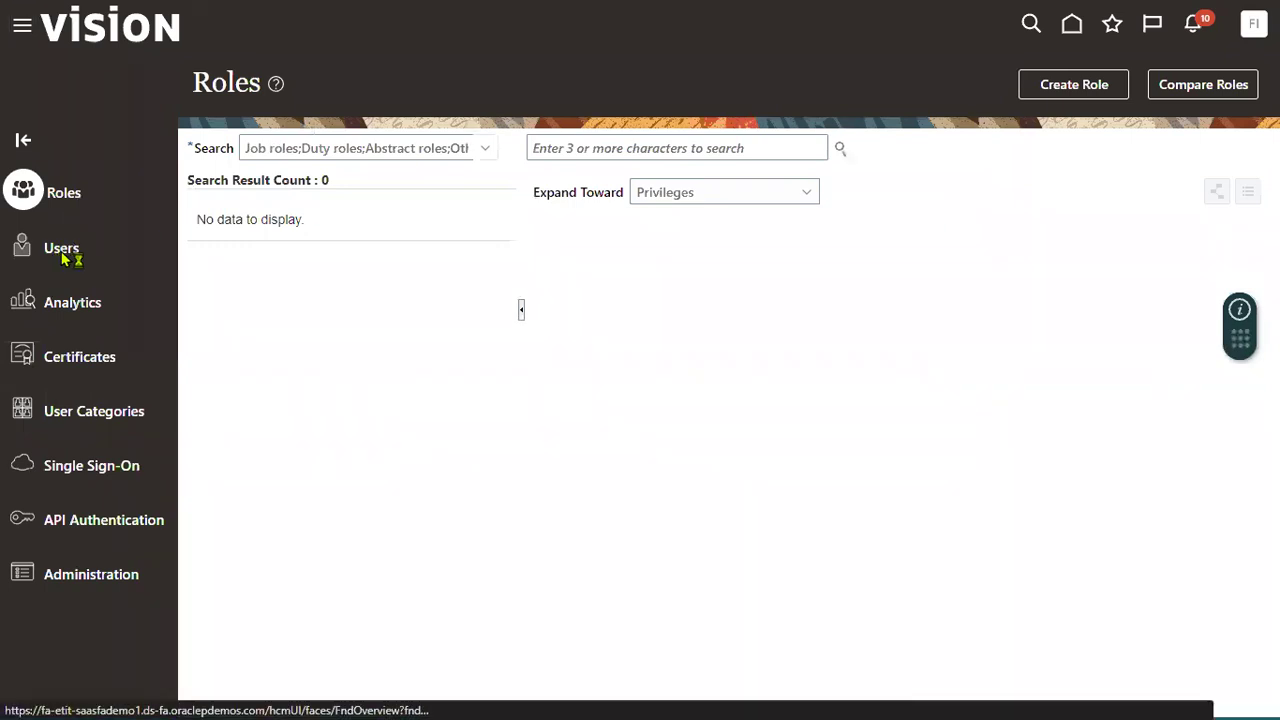
pyautogui.click(714, 140)
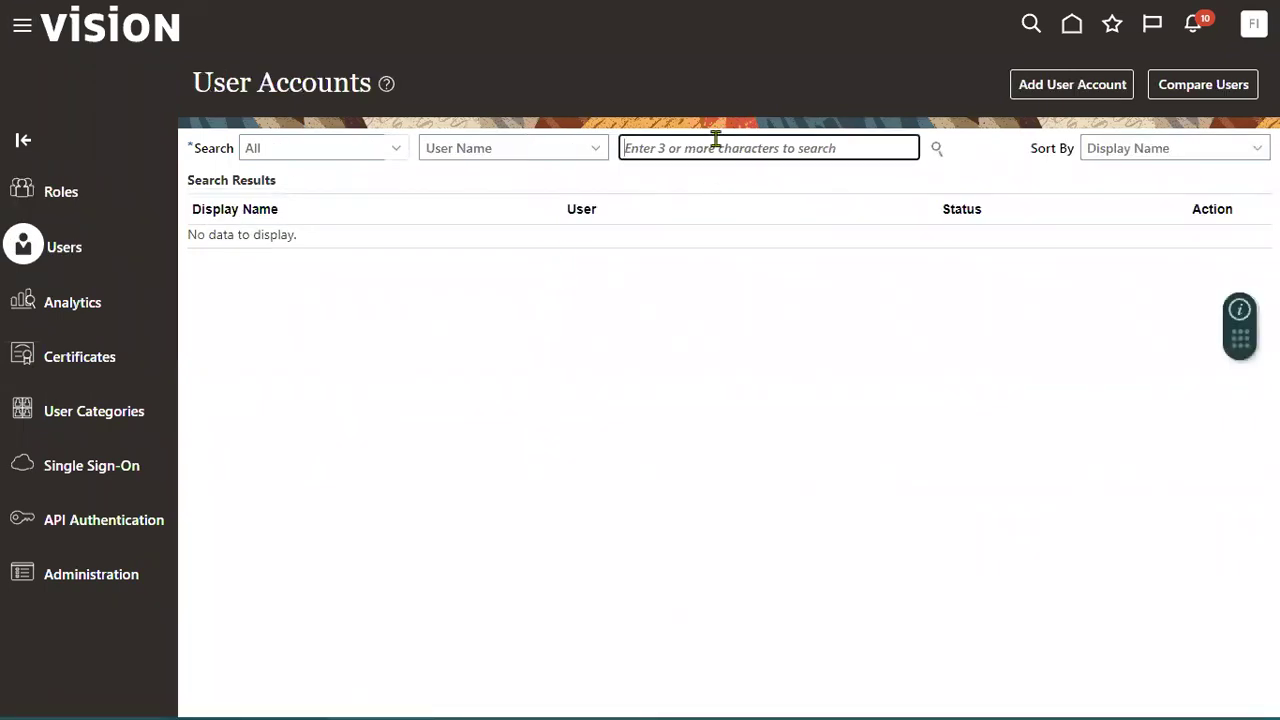
pyautogui.click(937, 153)
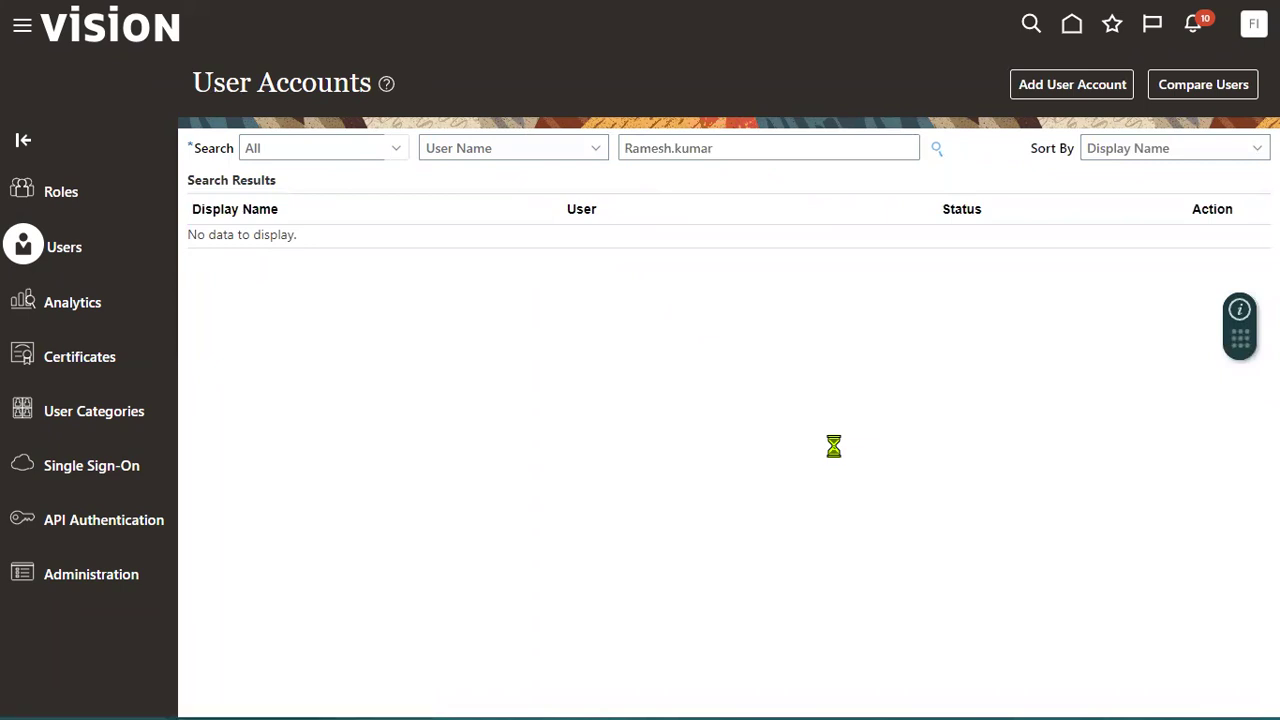
pyautogui.click(711, 258)
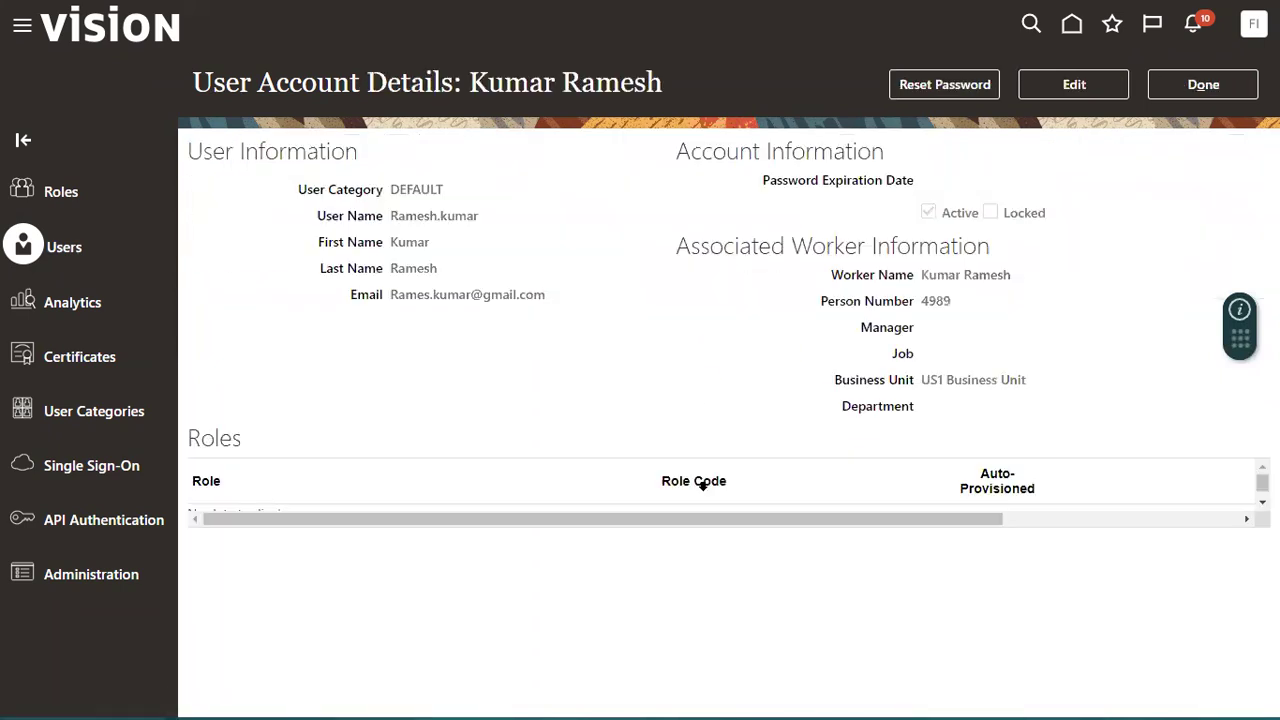
pyautogui.click(944, 84)
# - Reset the account password manually, entering and confirming a new password
pyautogui.click(394, 313)
pyautogui.click(468, 356)
pyautogui.write('W')
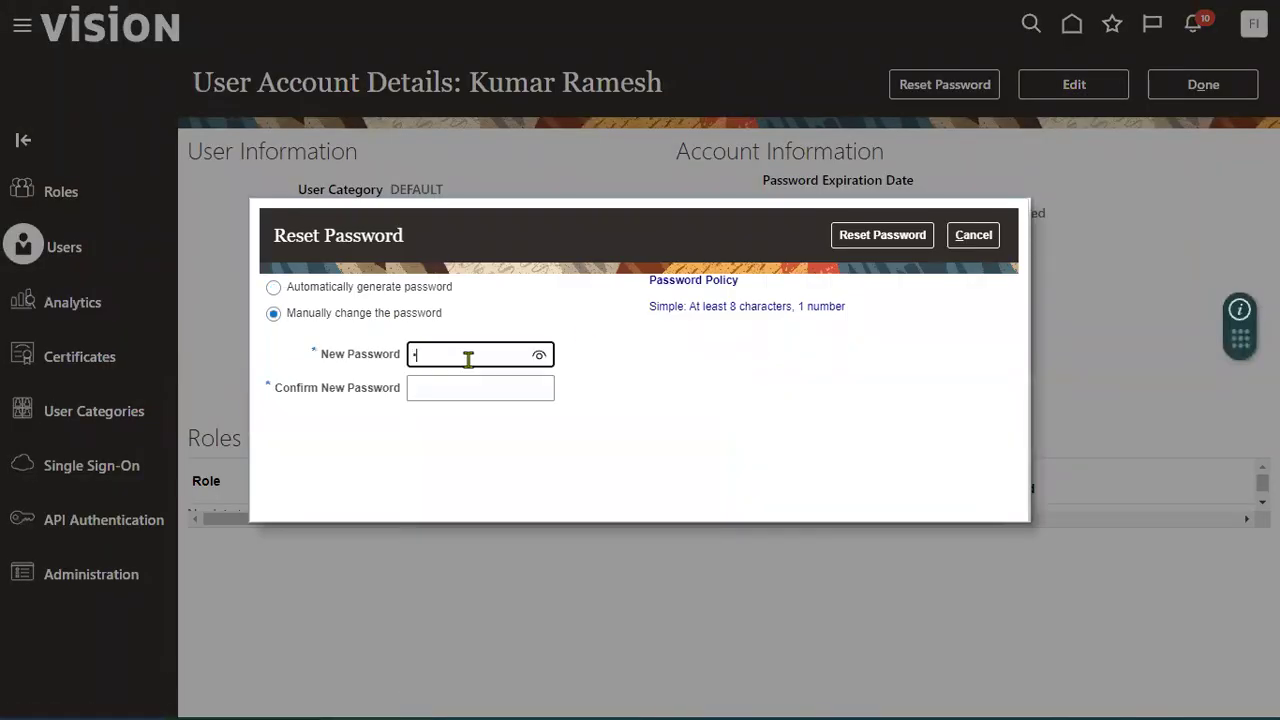
pyautogui.write('elcome1')
pyautogui.press('Tab')
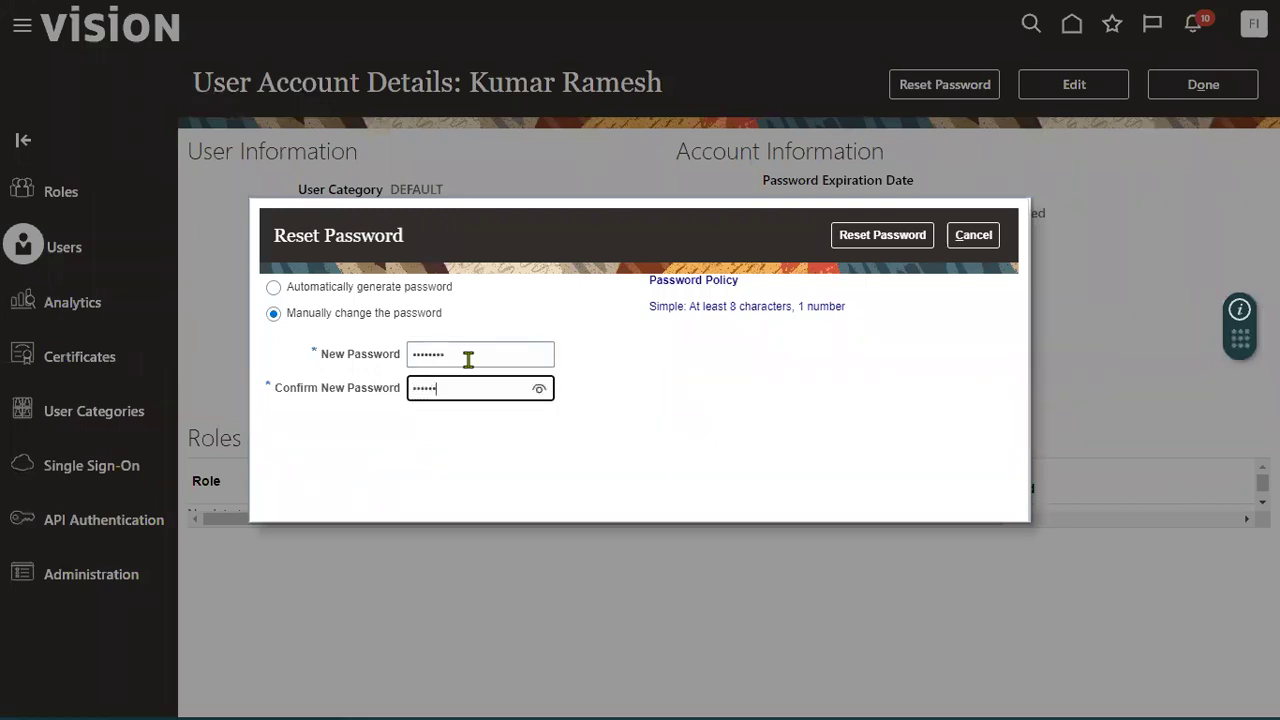
pyautogui.write('Welcome1')
pyautogui.click(862, 250)
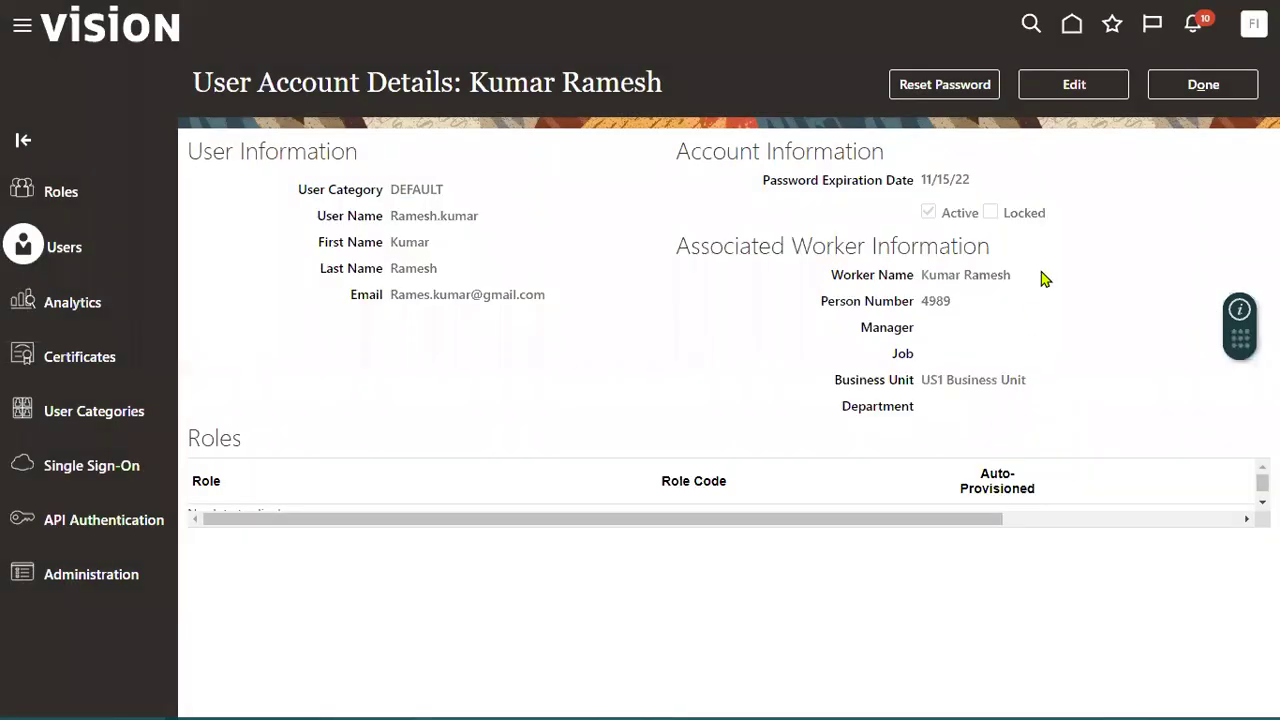
pyautogui.click(1074, 84)
# - Search for and add the Employee role to the user account
pyautogui.click(906, 511)
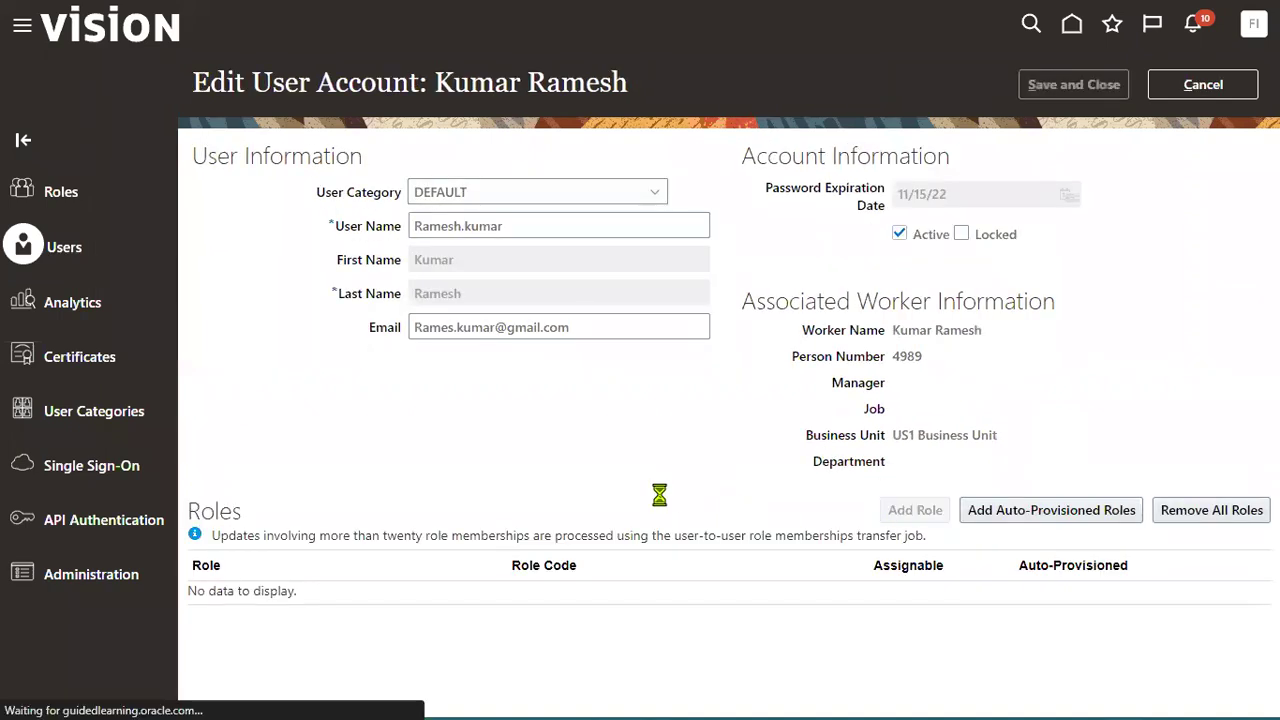
pyautogui.click(540, 166)
pyautogui.write('Empl')
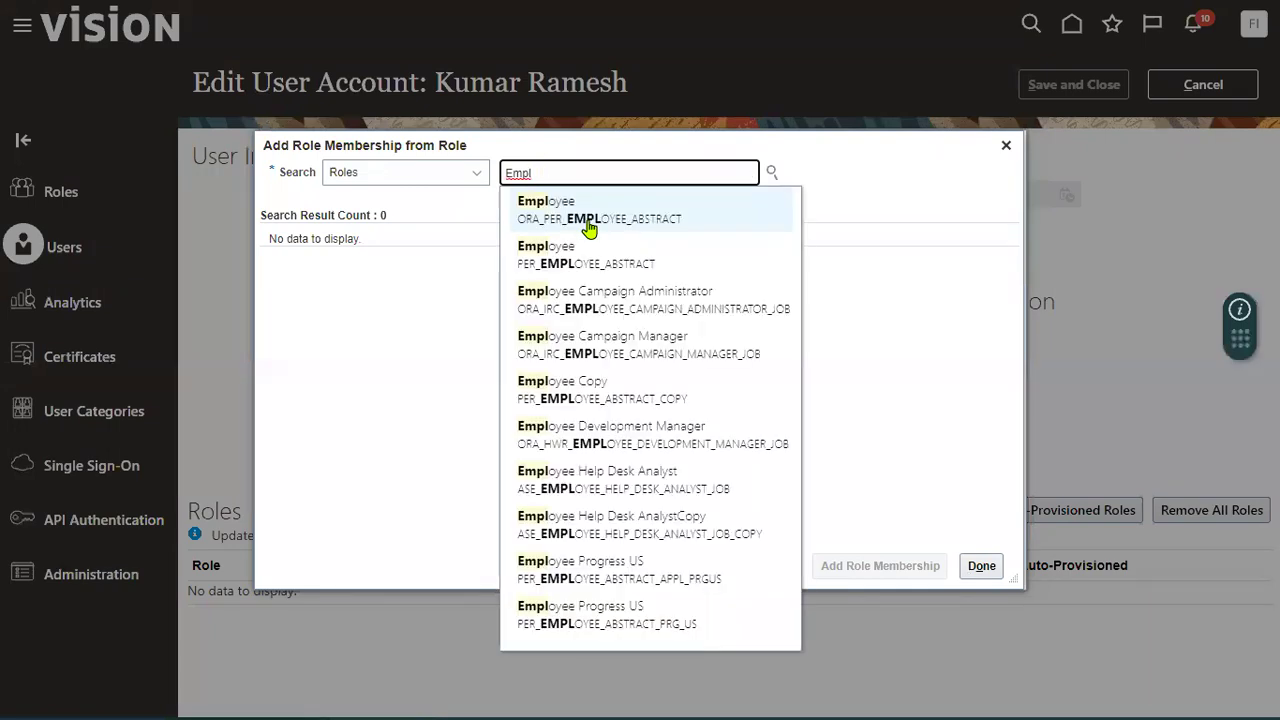
pyautogui.click(588, 229)
pyautogui.click(900, 566)
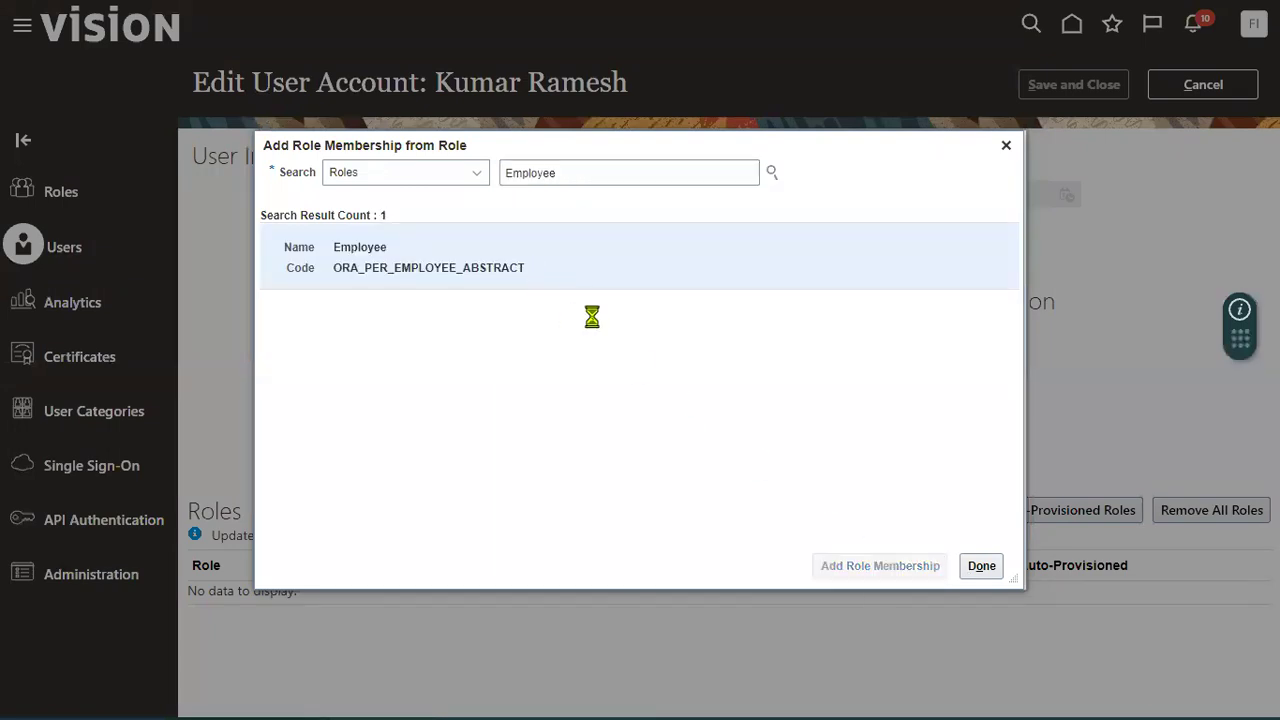
# - Add the Order Entry Specialist role as well, finish adding roles, and save the account
pyautogui.doubleClick(603, 168)
pyautogui.write('Order ')
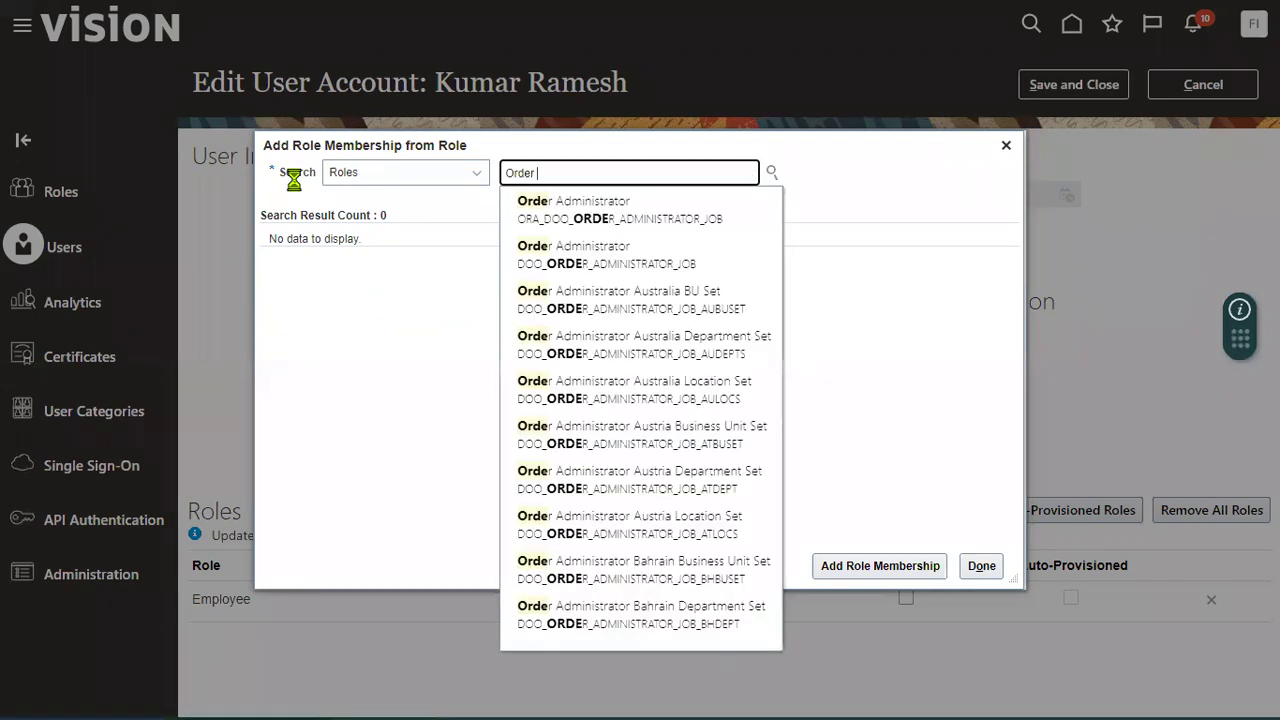
pyautogui.write('Entry')
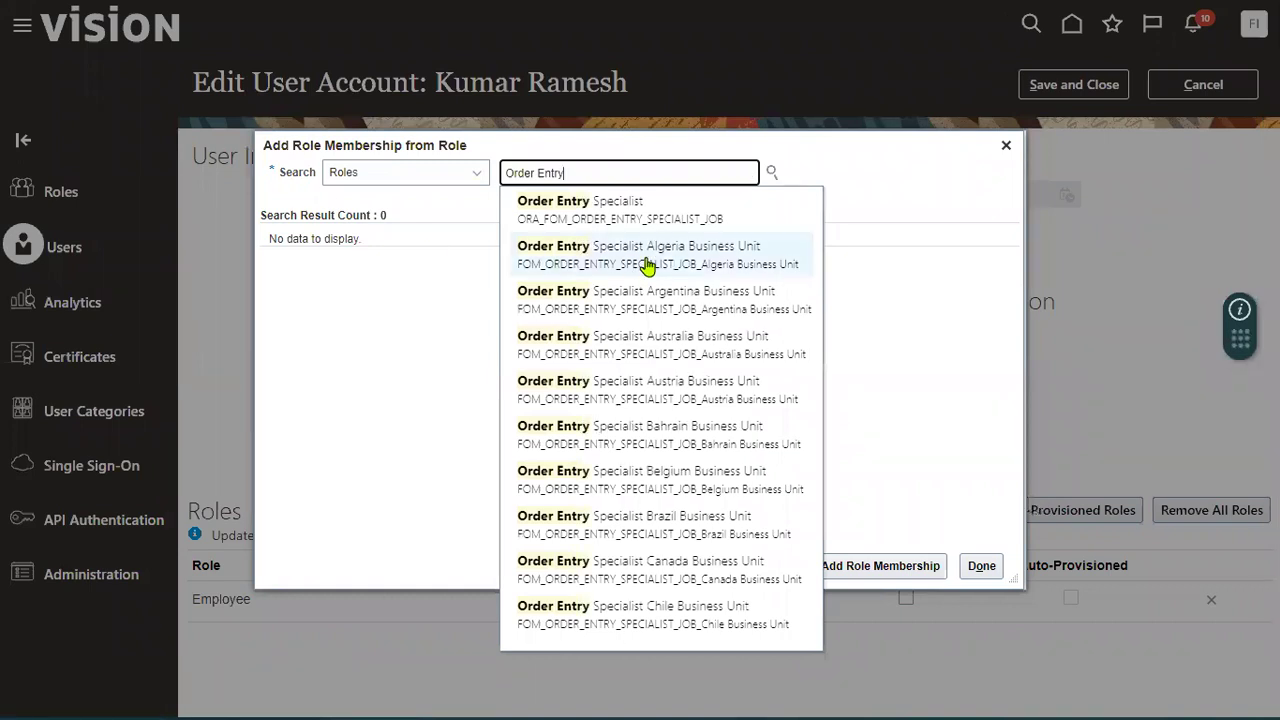
pyautogui.click(651, 208)
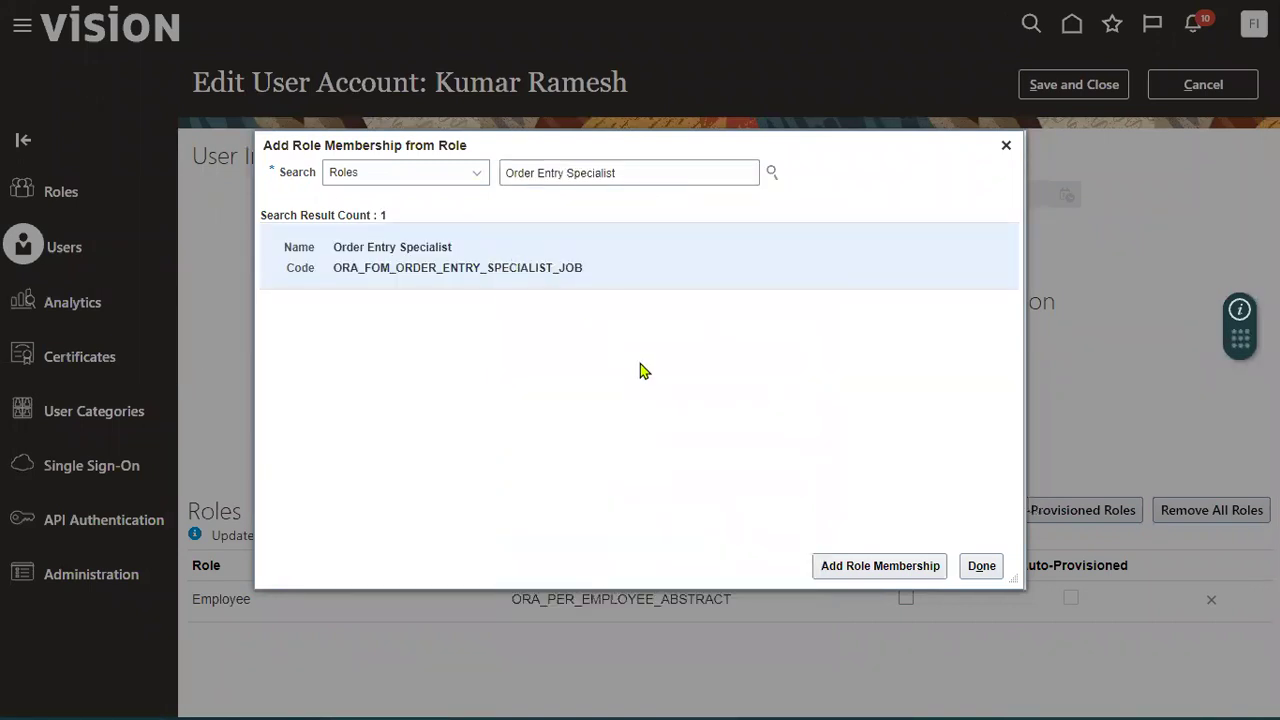
pyautogui.click(846, 567)
pyautogui.click(975, 567)
pyautogui.click(1075, 84)
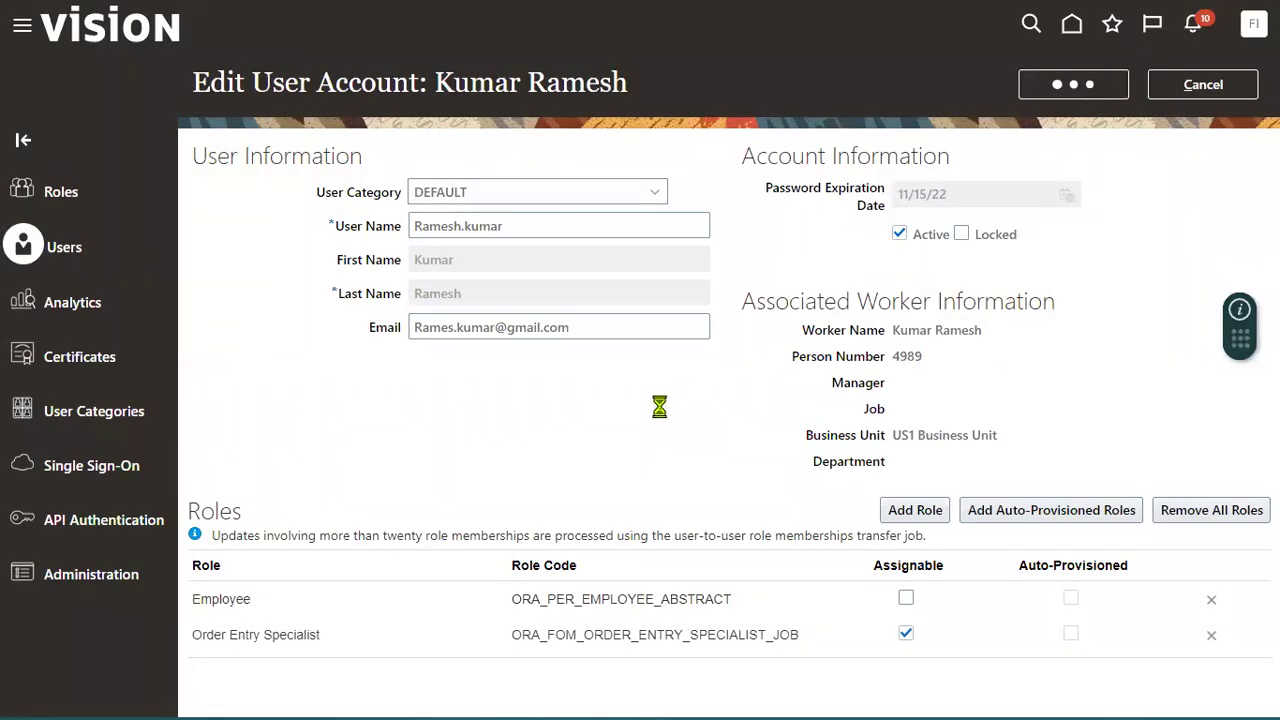
# - Return to the user accounts list and go to Setup and Maintenance
pyautogui.click(1194, 86)
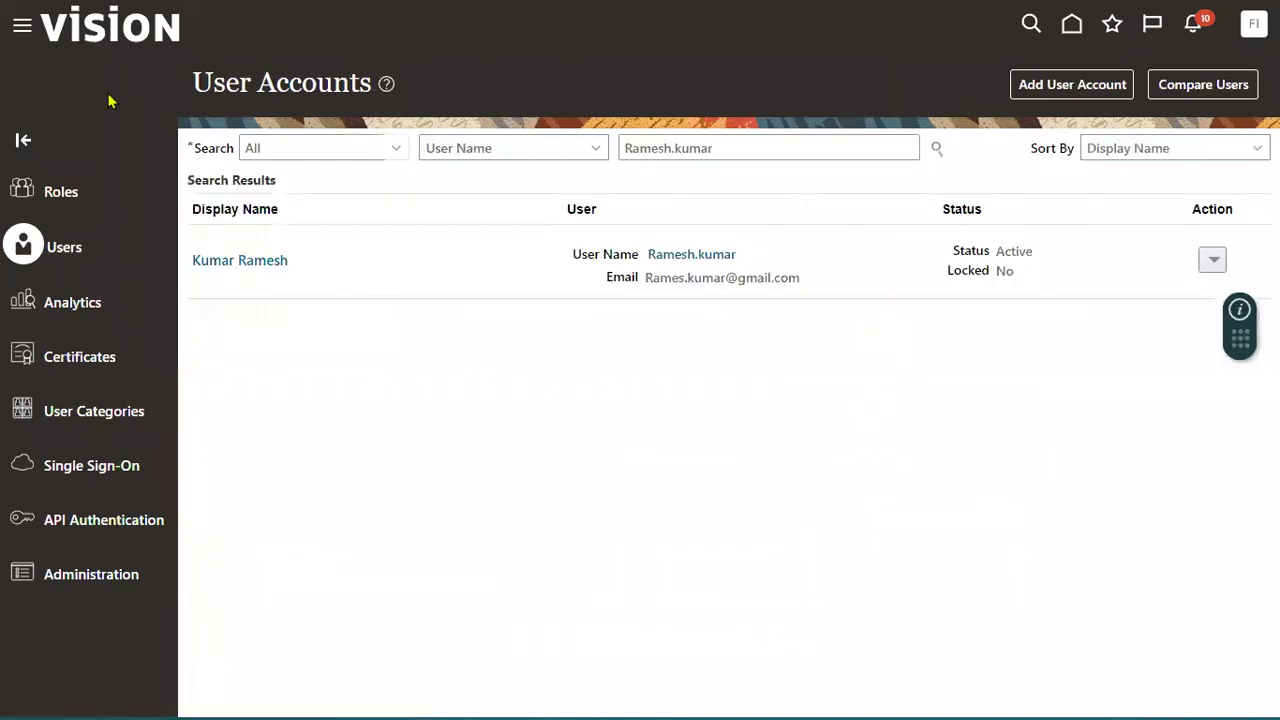
pyautogui.click(1253, 23)
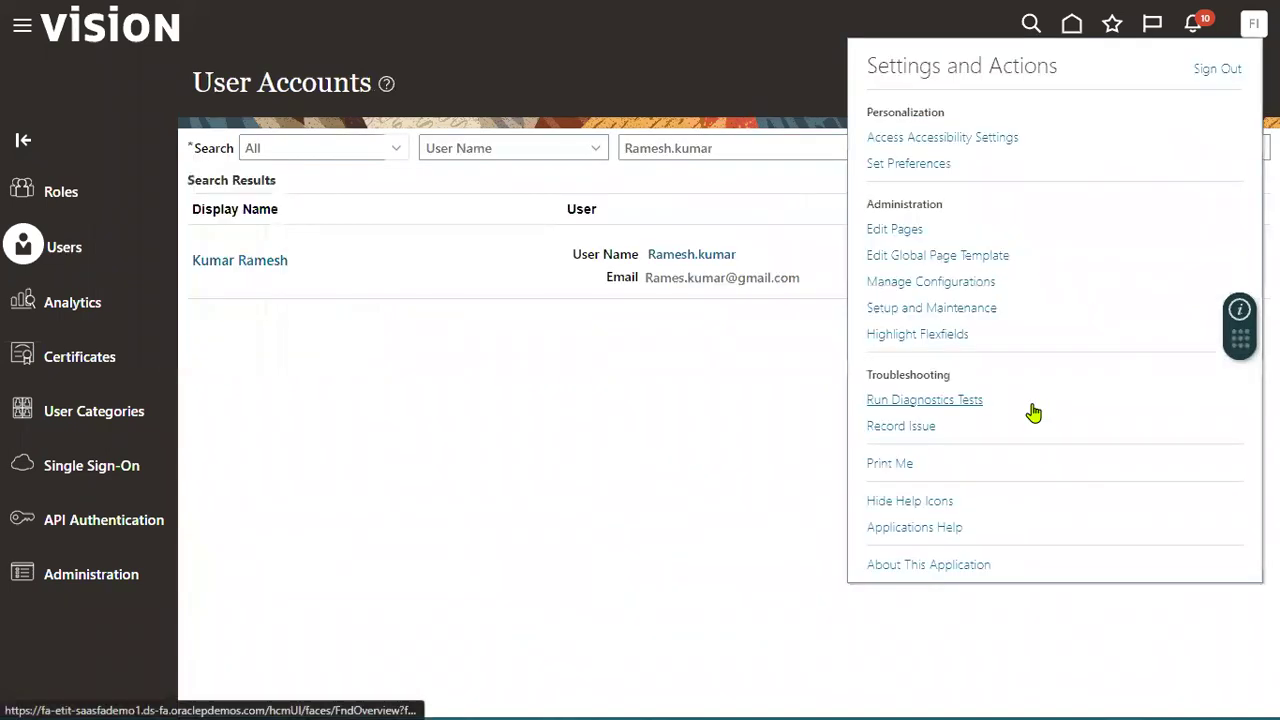
pyautogui.click(906, 307)
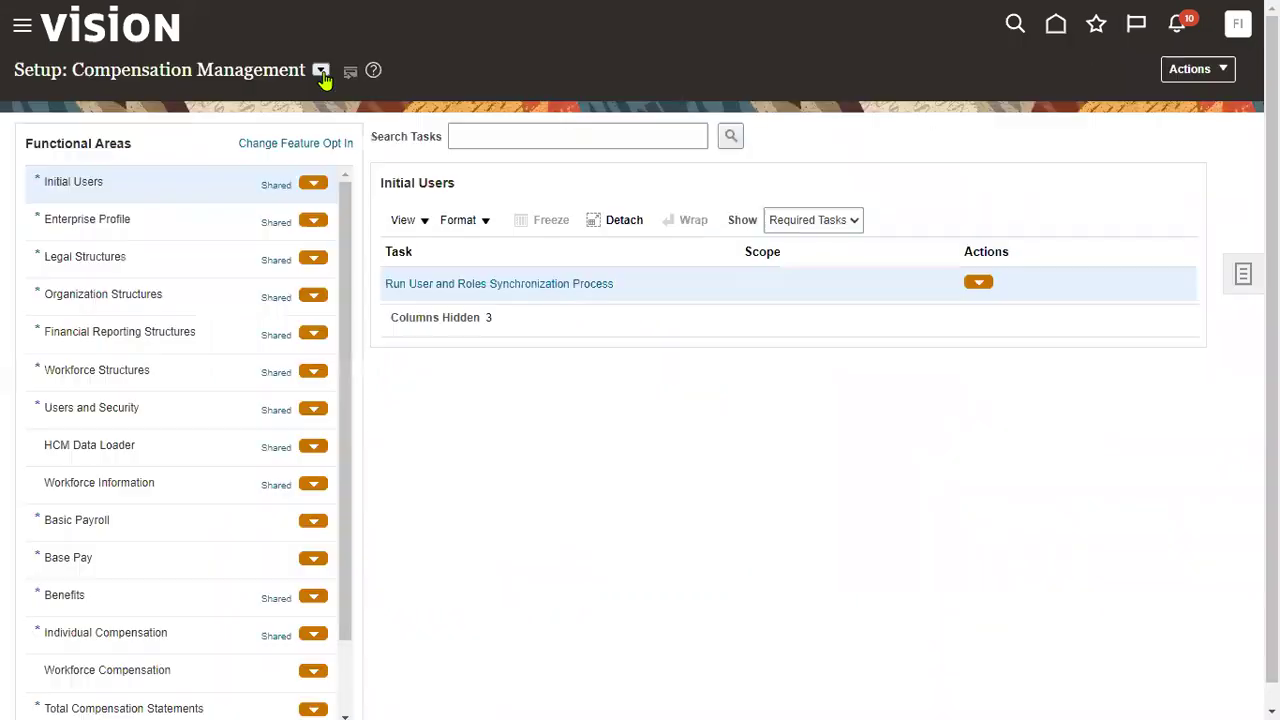
# - Under the Financials offering, search the setup tasks and open Manage Data Access for Users
pyautogui.click(320, 70)
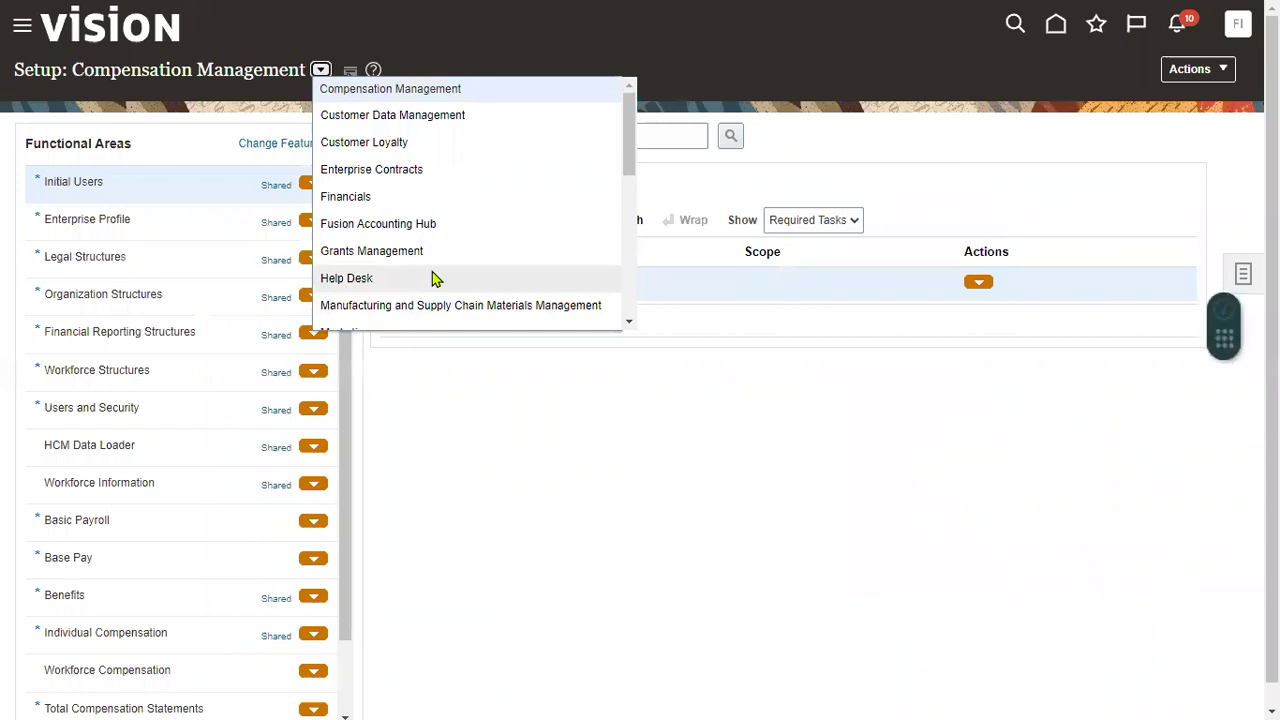
pyautogui.click(410, 202)
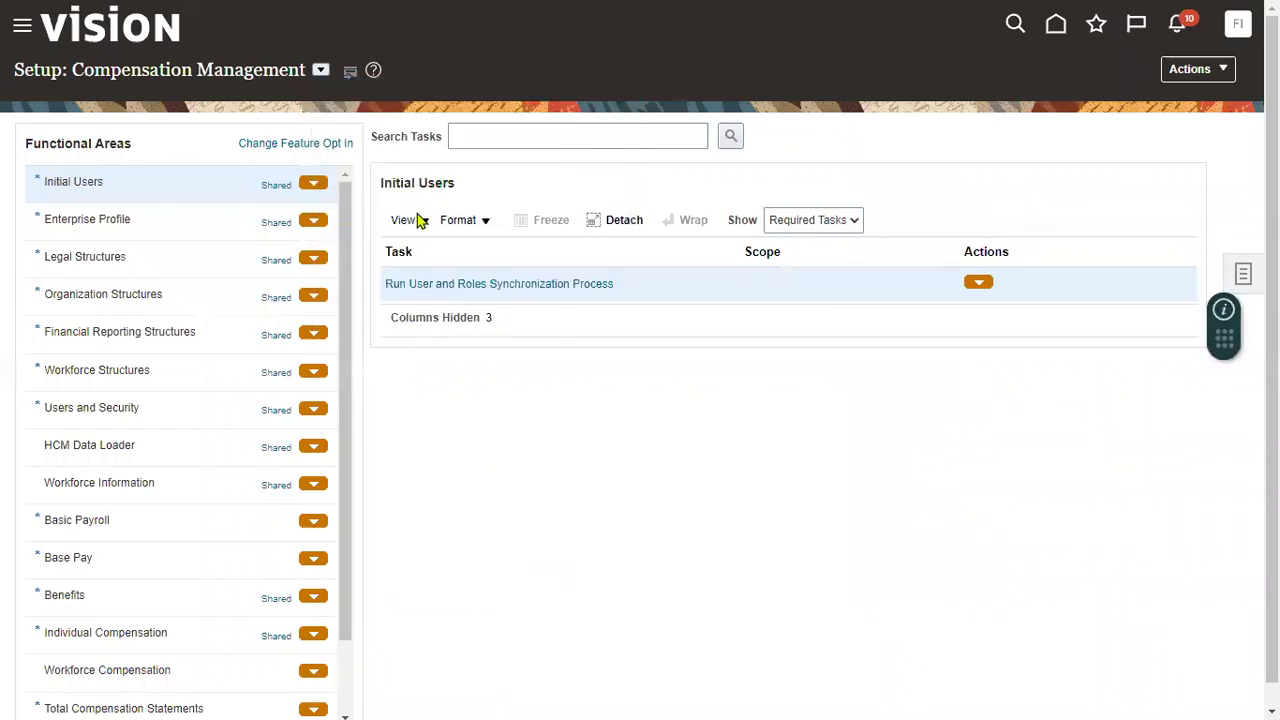
pyautogui.click(511, 136)
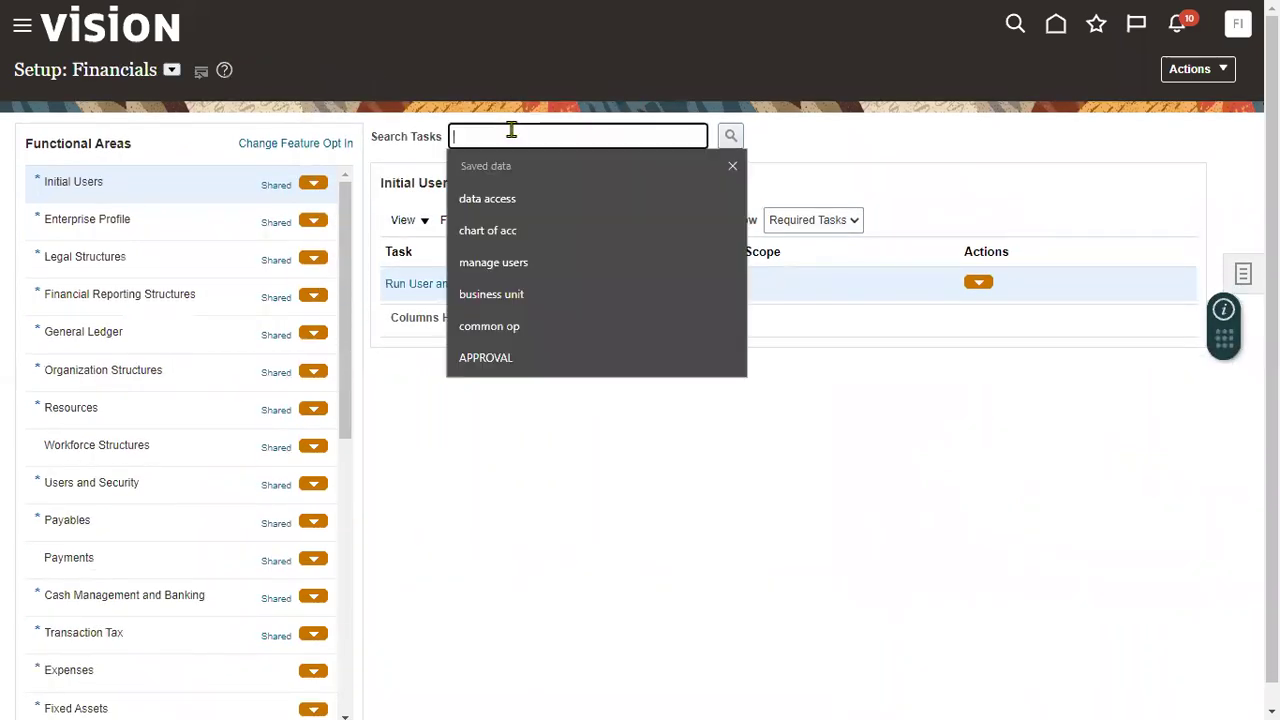
pyautogui.click(517, 206)
pyautogui.click(731, 136)
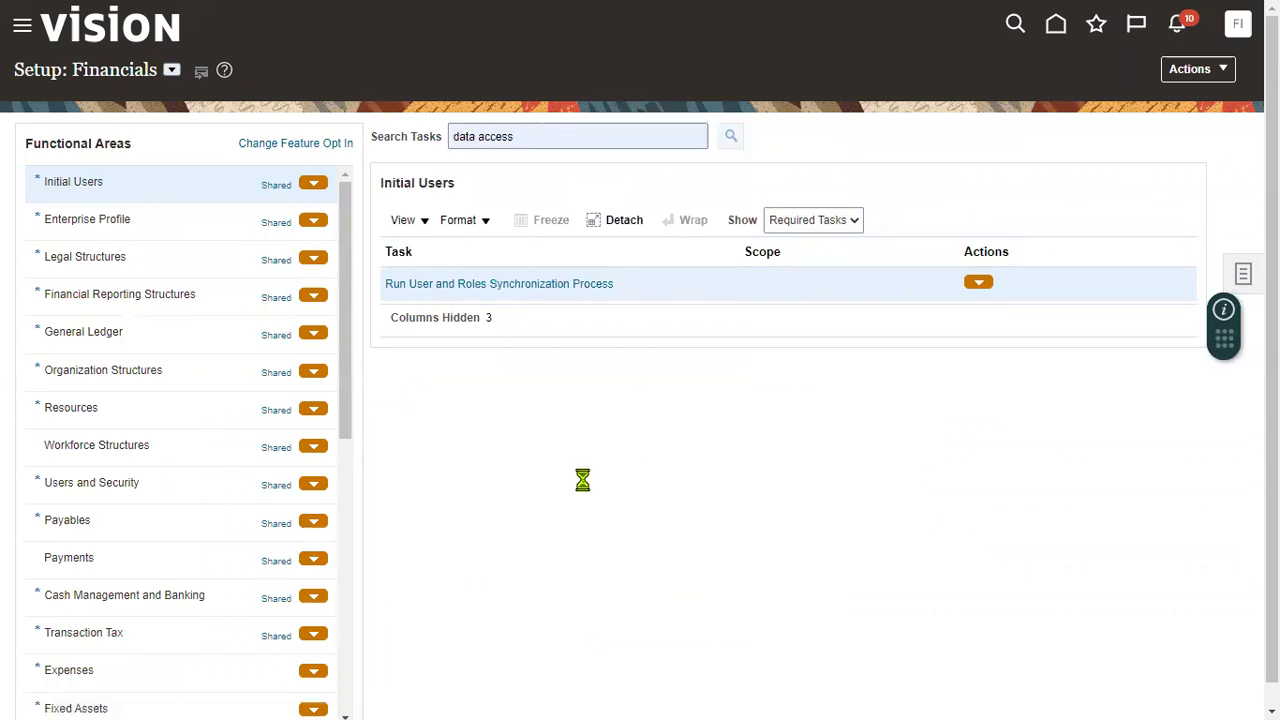
pyautogui.click(443, 443)
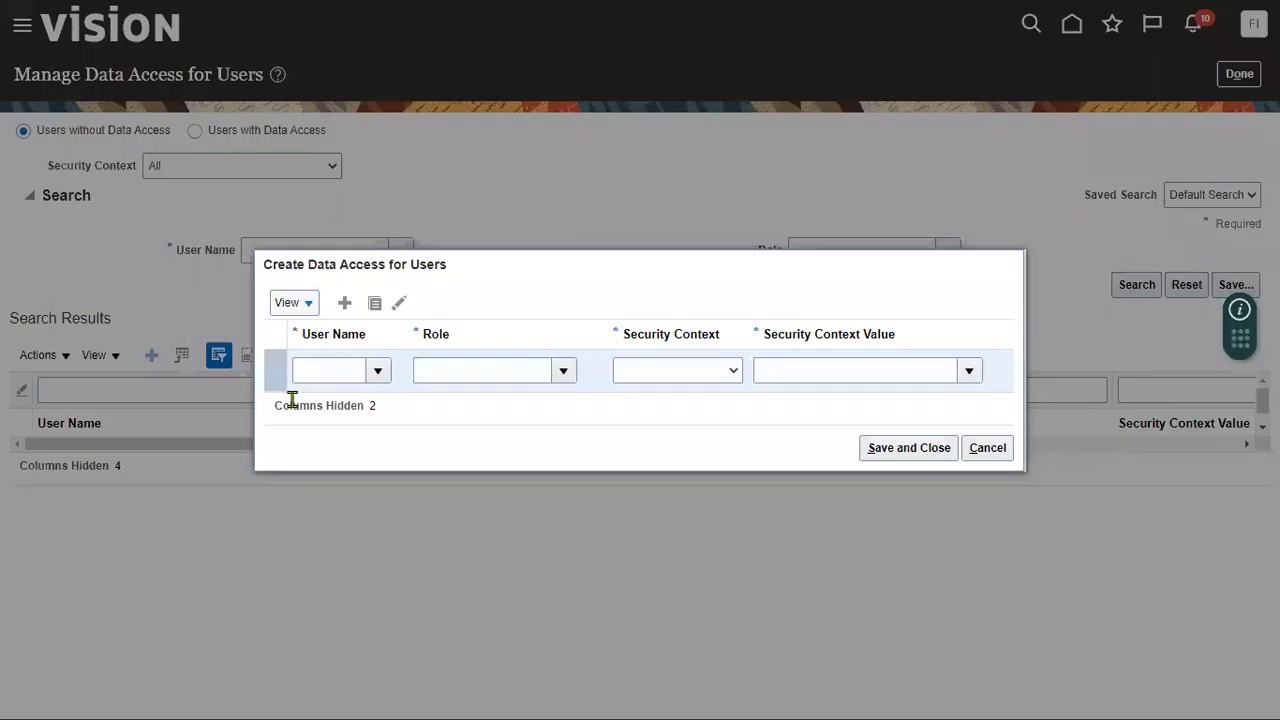
# - Add a data access row with the new user's user name and the Order Entry Specialist role
pyautogui.click(318, 371)
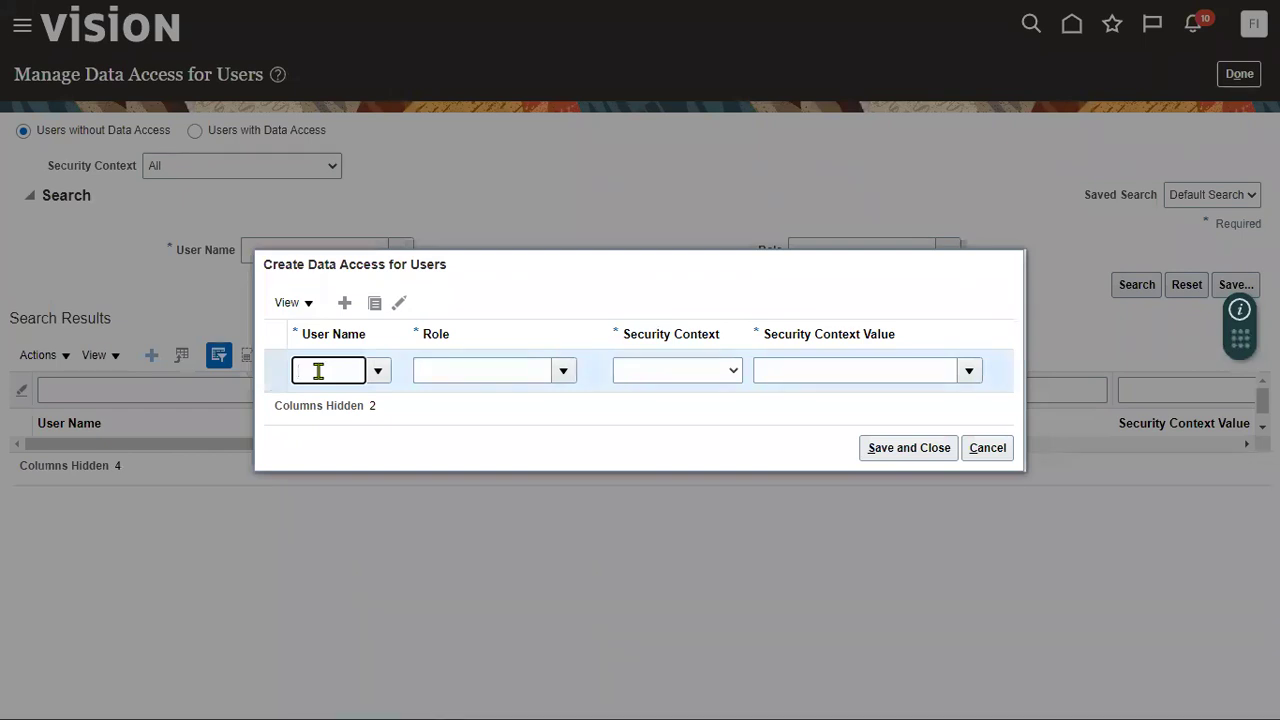
pyautogui.press('Tab')
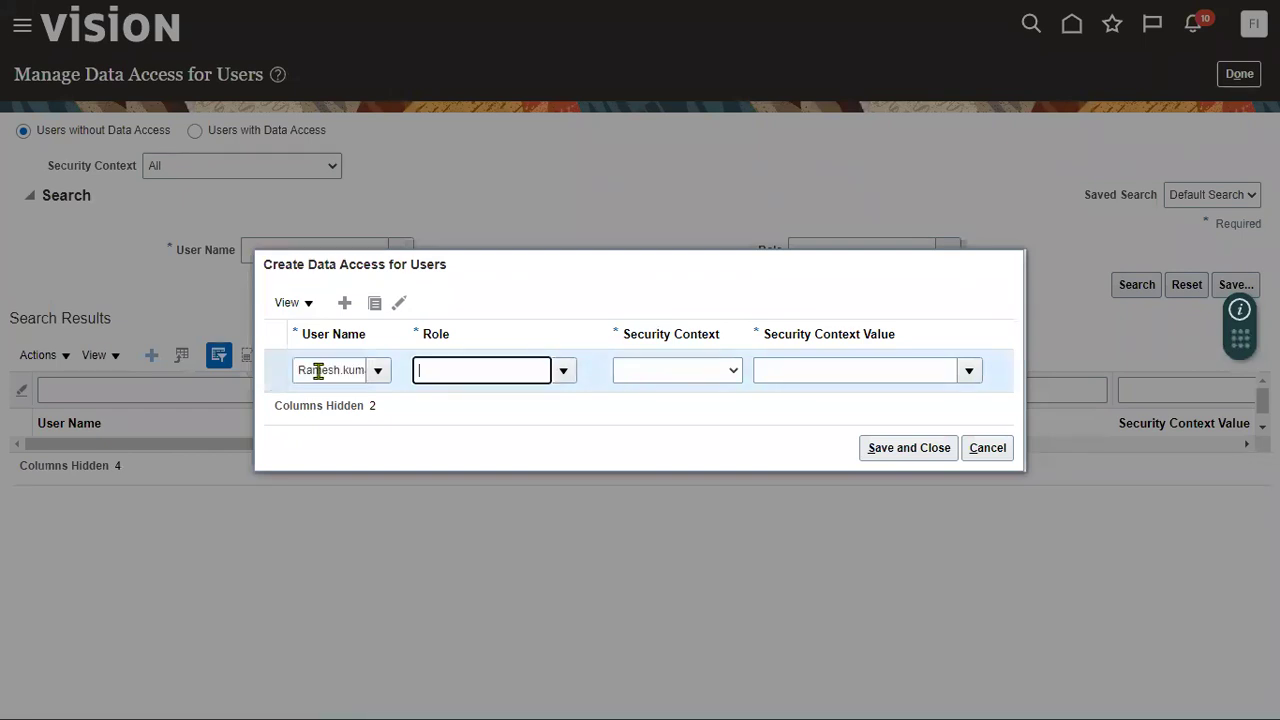
pyautogui.click(563, 373)
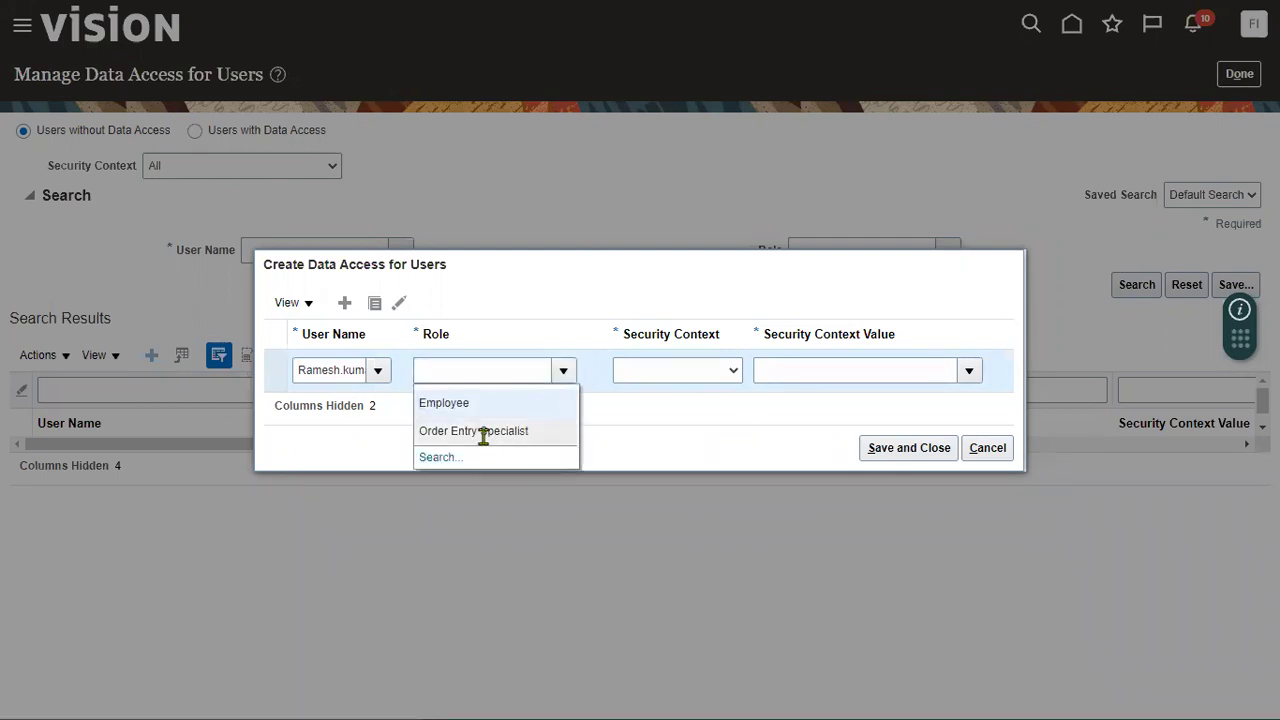
pyautogui.click(483, 374)
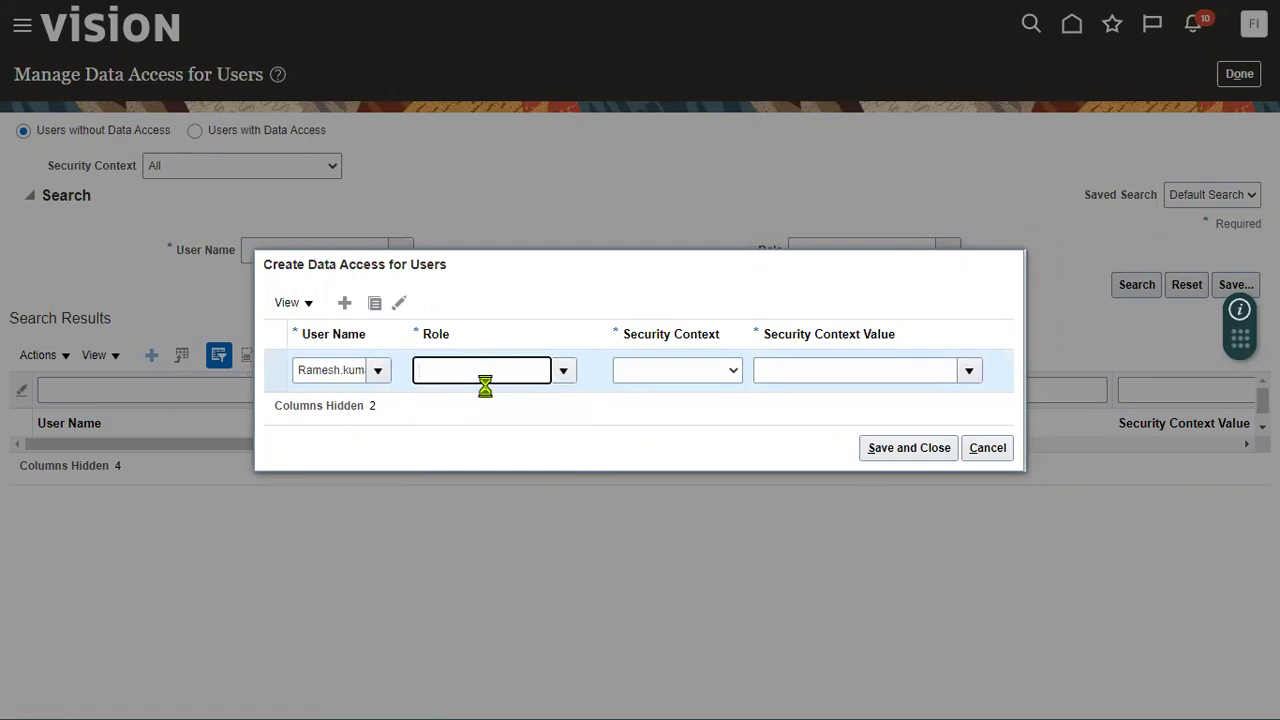
pyautogui.click(677, 372)
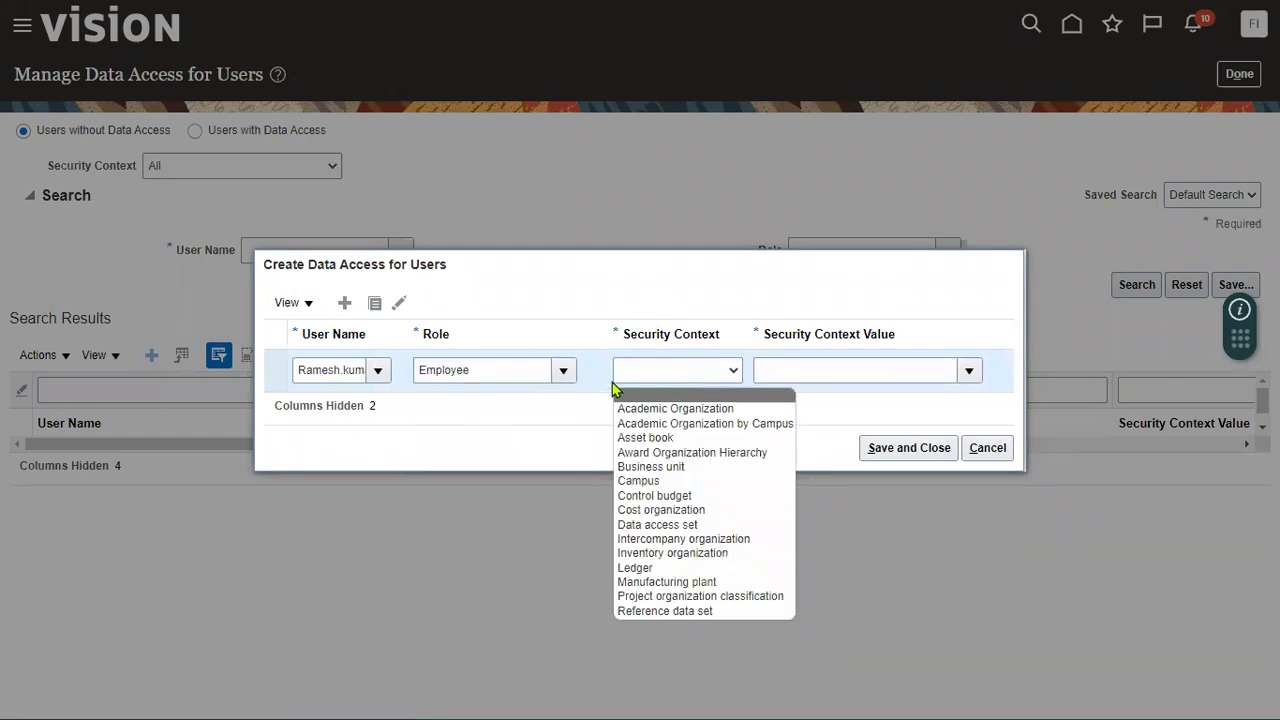
pyautogui.click(528, 371)
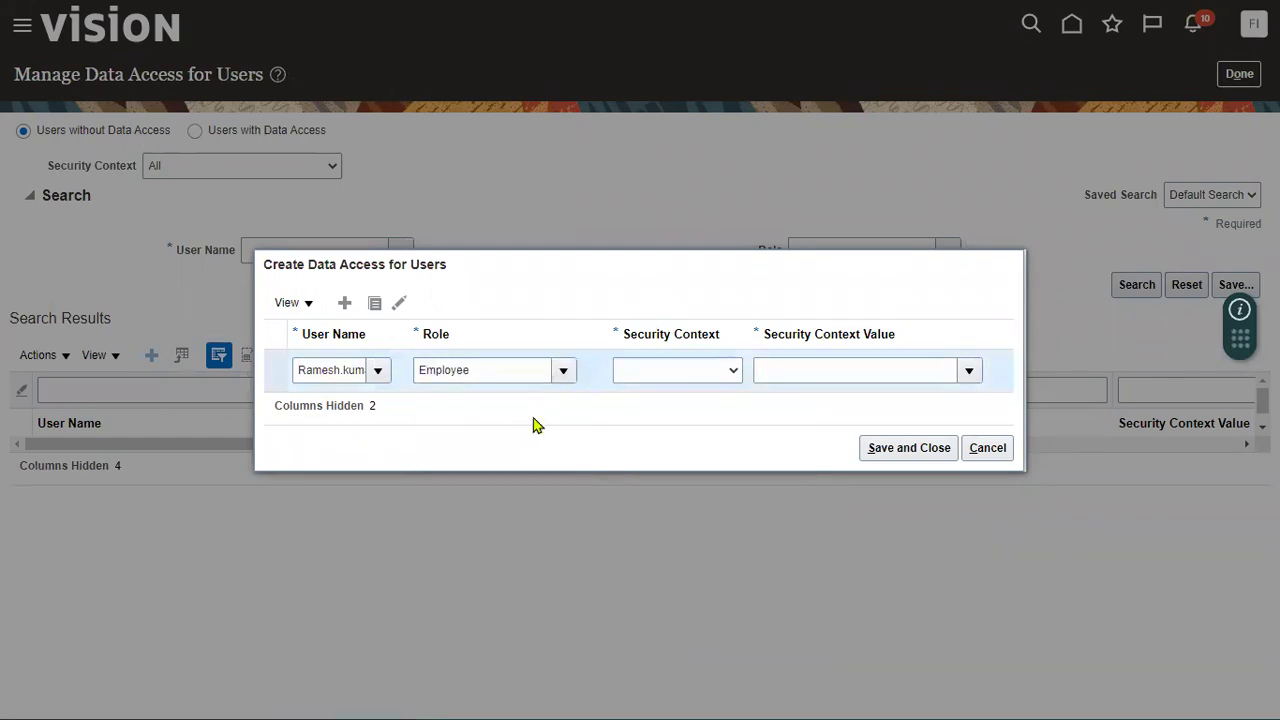
pyautogui.click(491, 474)
pyautogui.click(694, 378)
# - Set the security context to Business unit with value US1 Business Unit, and save
pyautogui.click(689, 410)
pyautogui.click(818, 362)
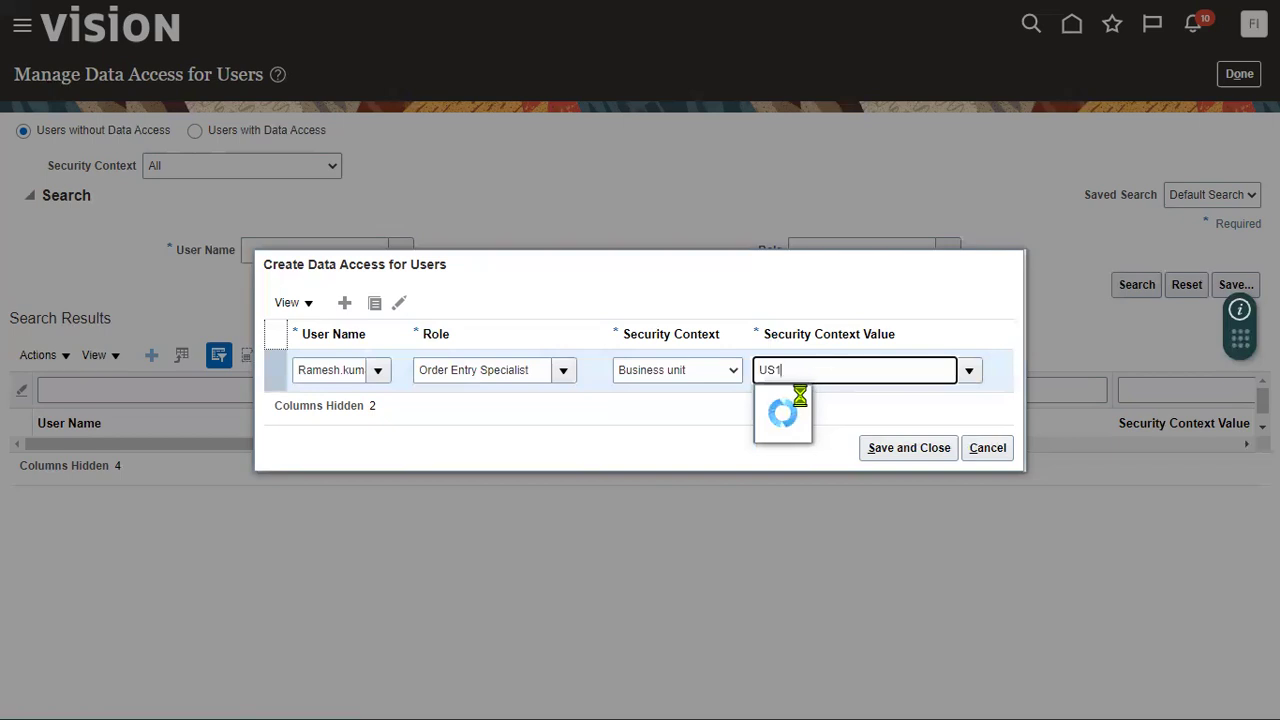
pyautogui.click(808, 400)
pyautogui.click(927, 450)
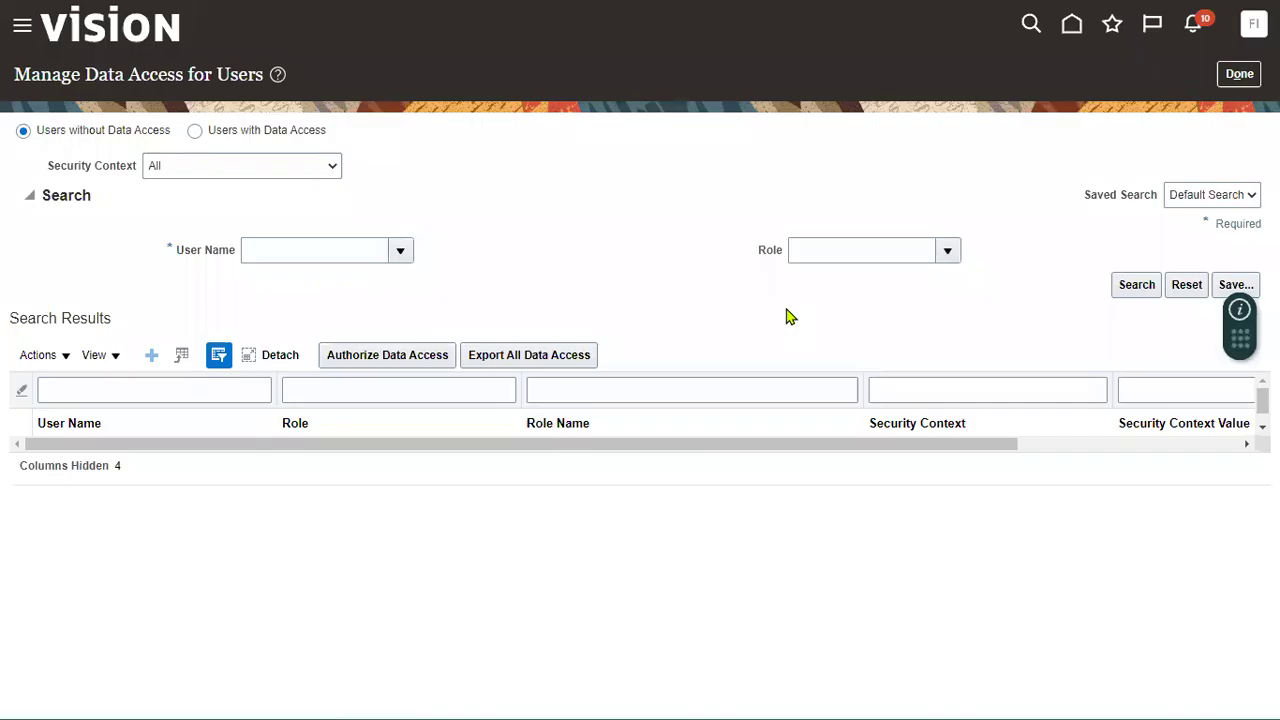
# - Run the Initial Users synchronization task, submitting Retrieve Latest LDAP Changes and acknowledging the confirmation
pyautogui.click(1237, 76)
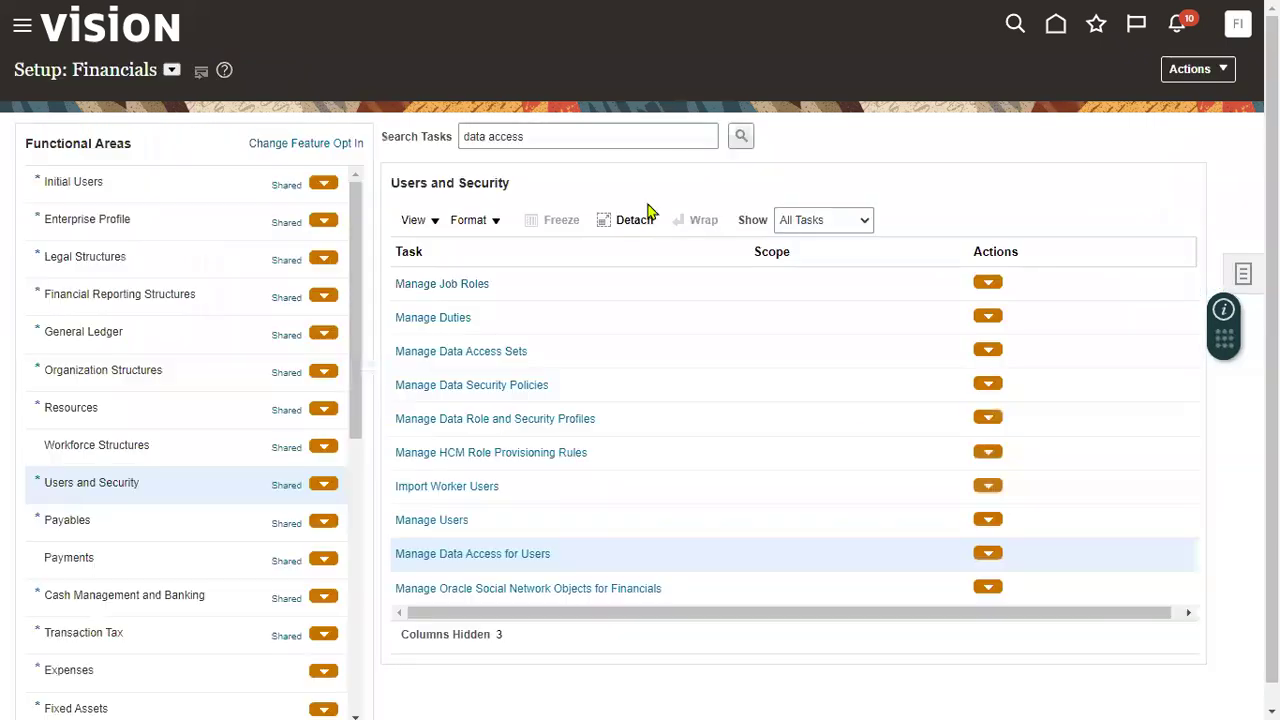
pyautogui.click(82, 186)
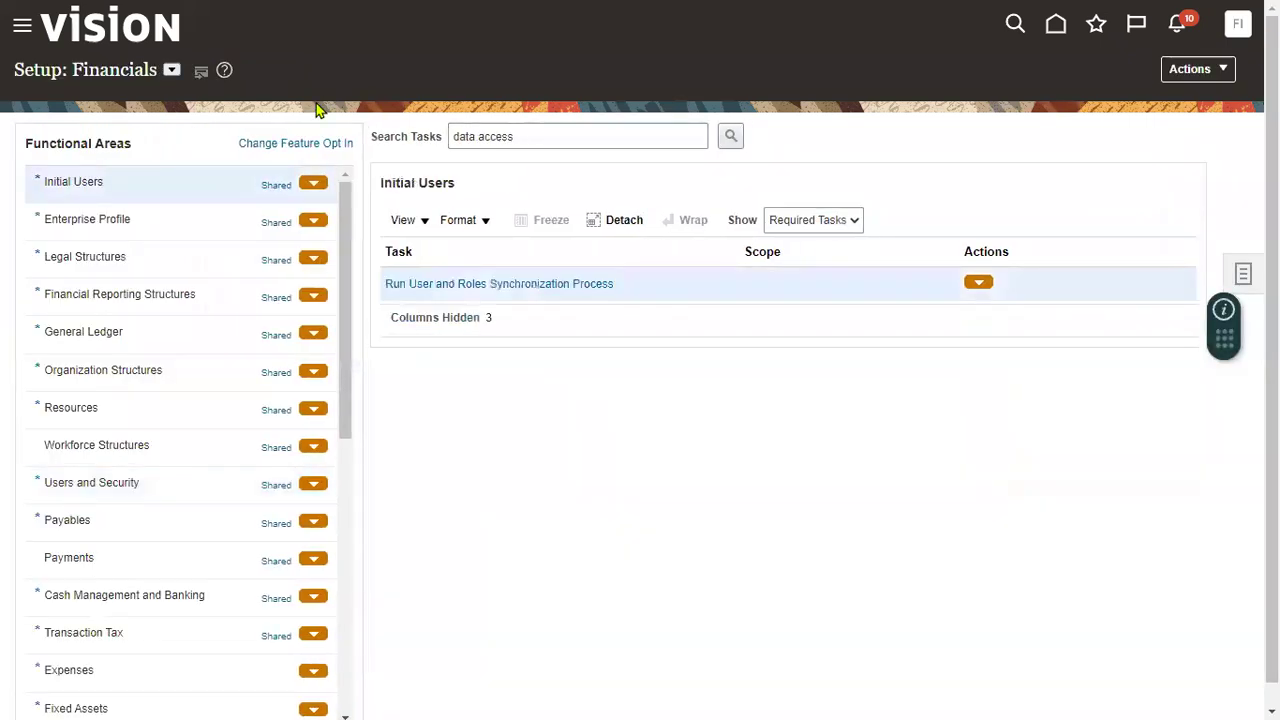
pyautogui.click(493, 288)
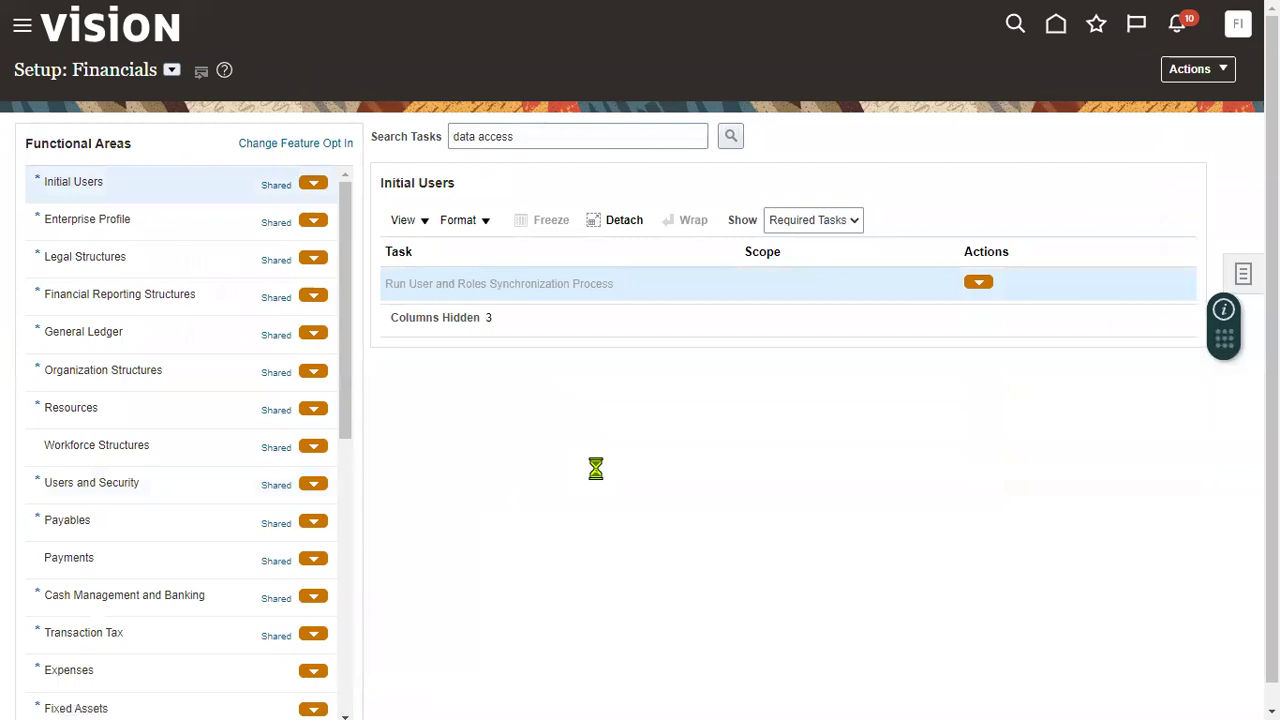
pyautogui.click(1158, 93)
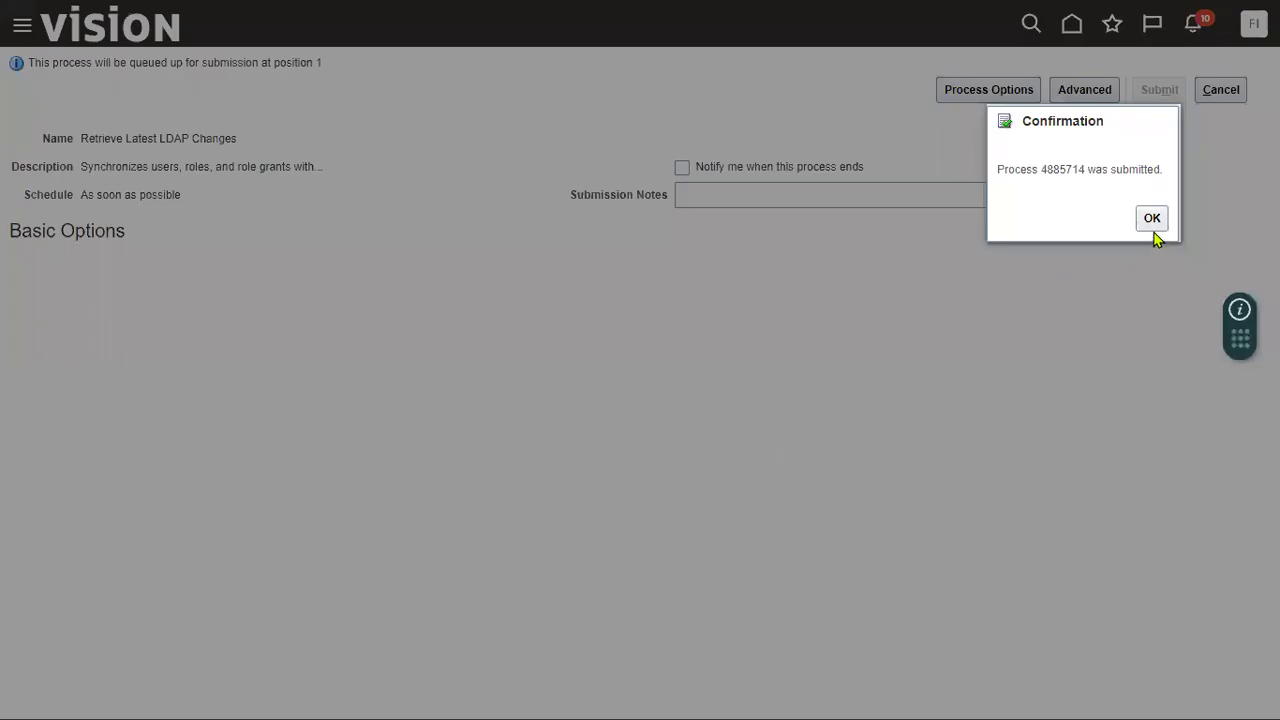
pyautogui.click(1153, 222)
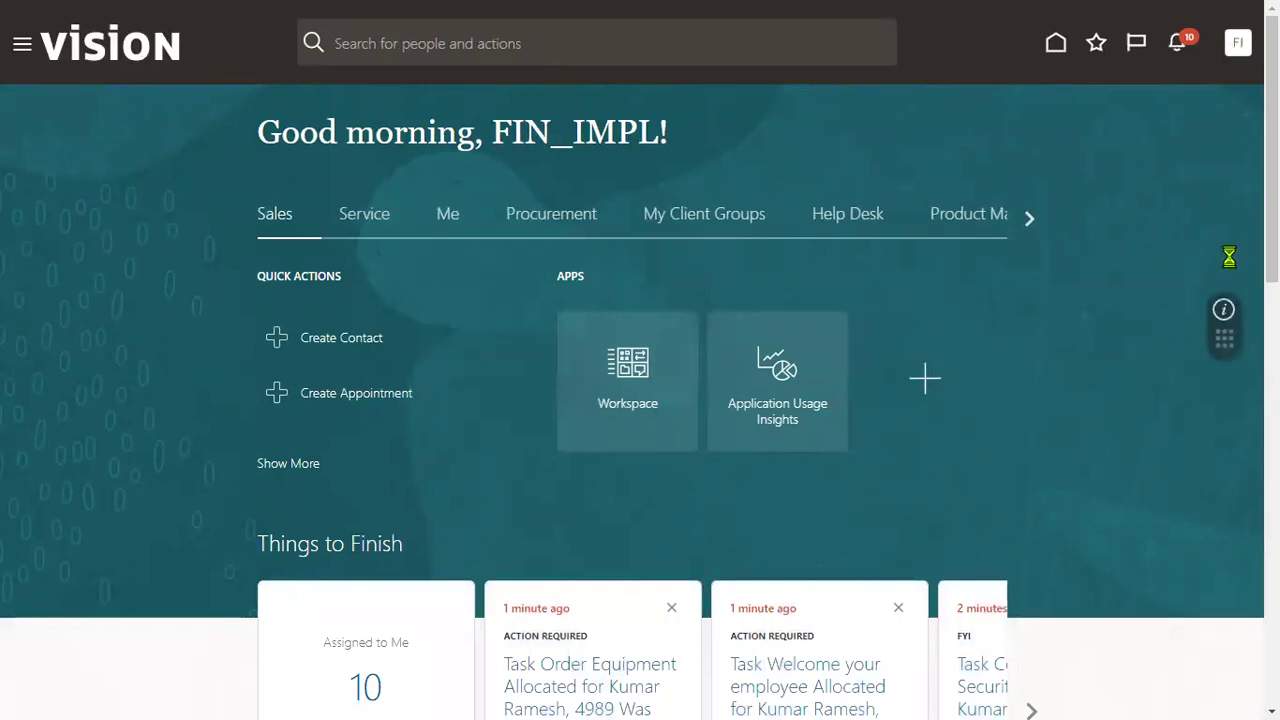
# - Sign out of Oracle Fusion Cloud and switch to the Excel checklist
pyautogui.click(1238, 42)
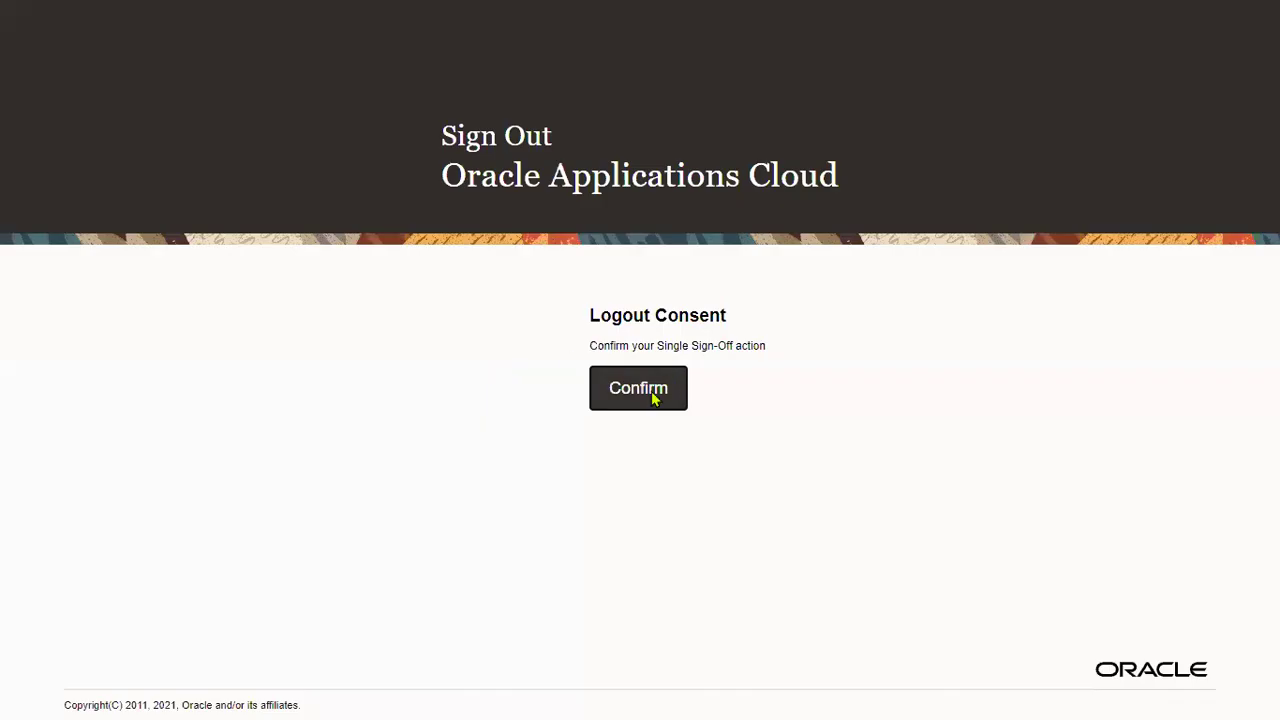
pyautogui.click(654, 392)
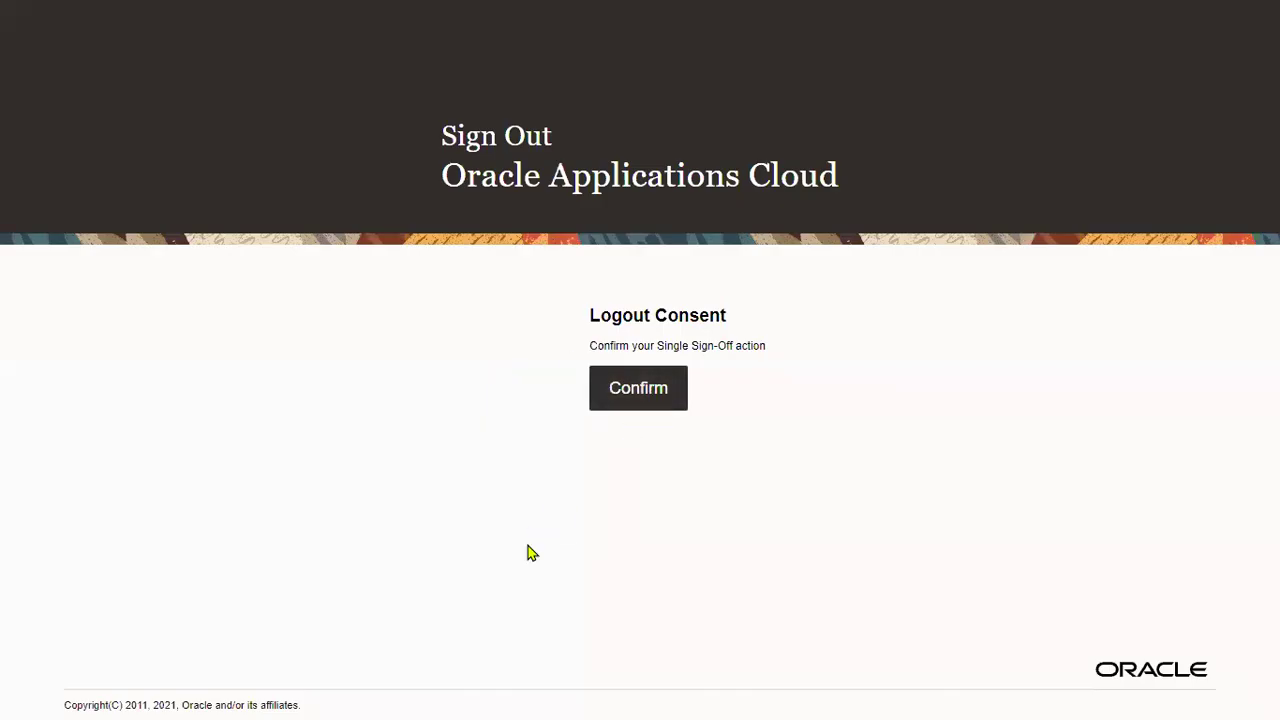
pyautogui.hotkey('alt', 'Tab')
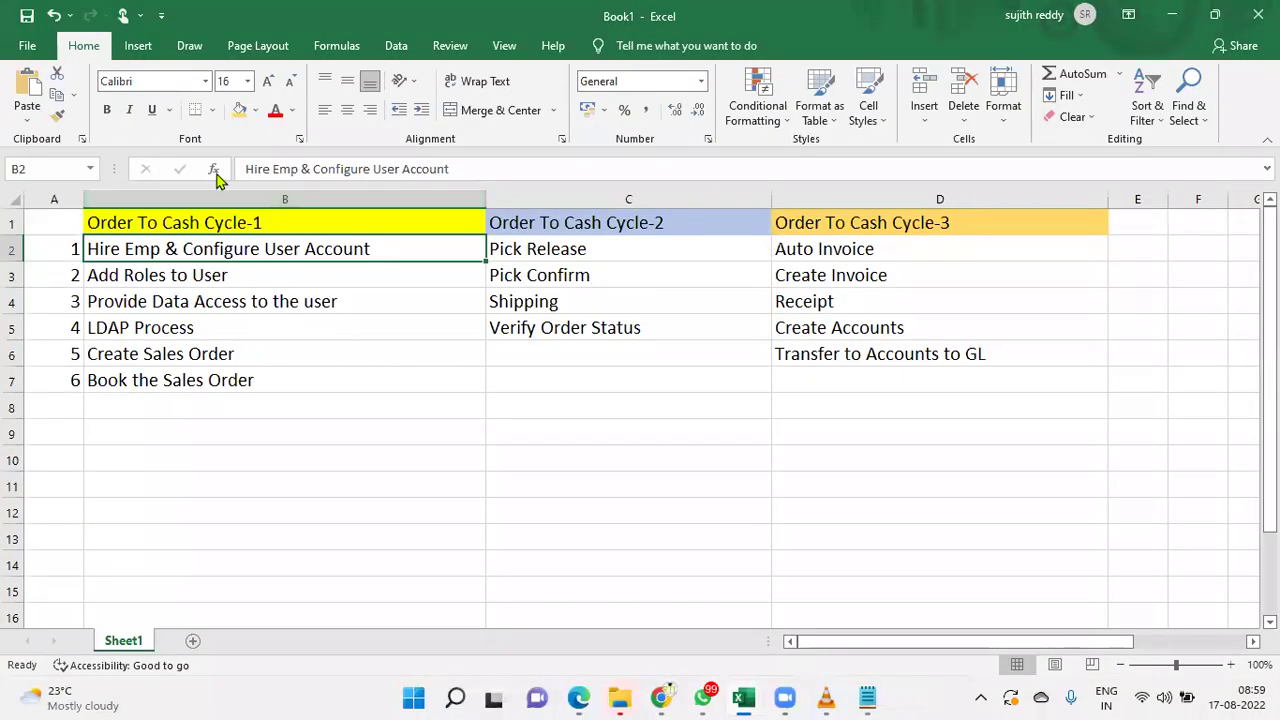
# - Make B2–B5 (Hire Emp through LDAP Process) red text, then switch back to the browser
pyautogui.click(275, 115)
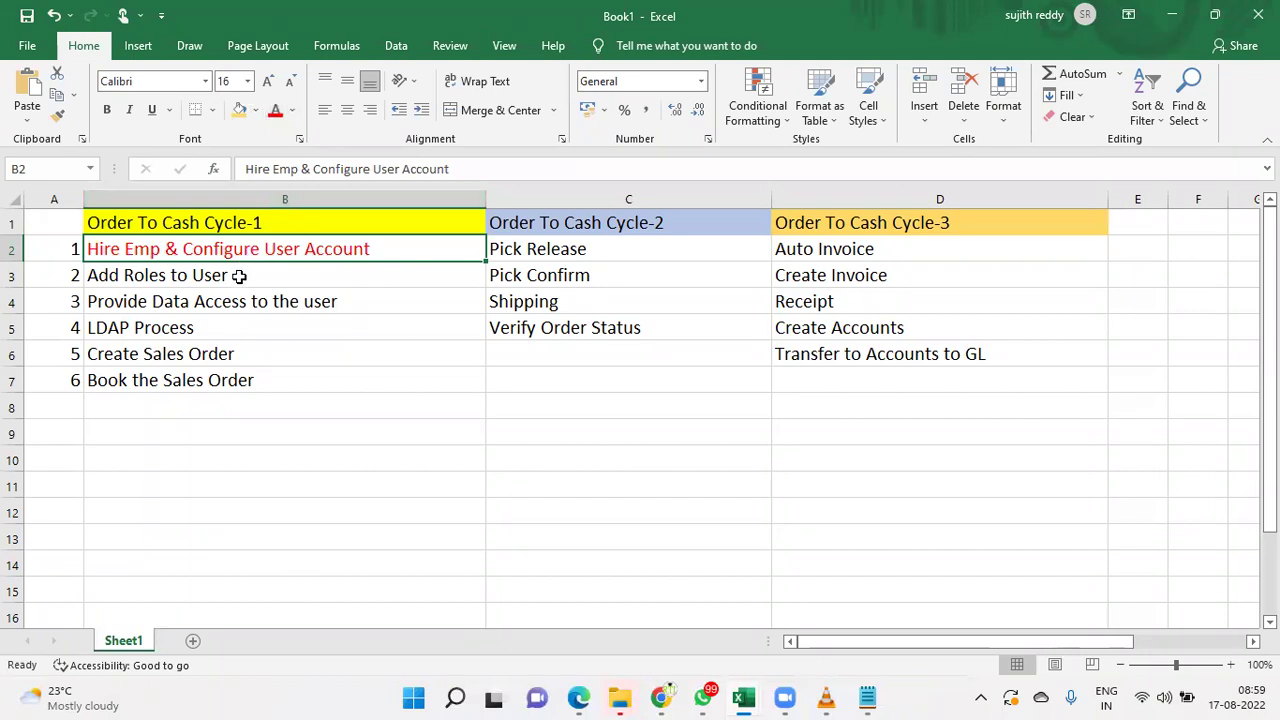
pyautogui.click(241, 277)
pyautogui.click(278, 110)
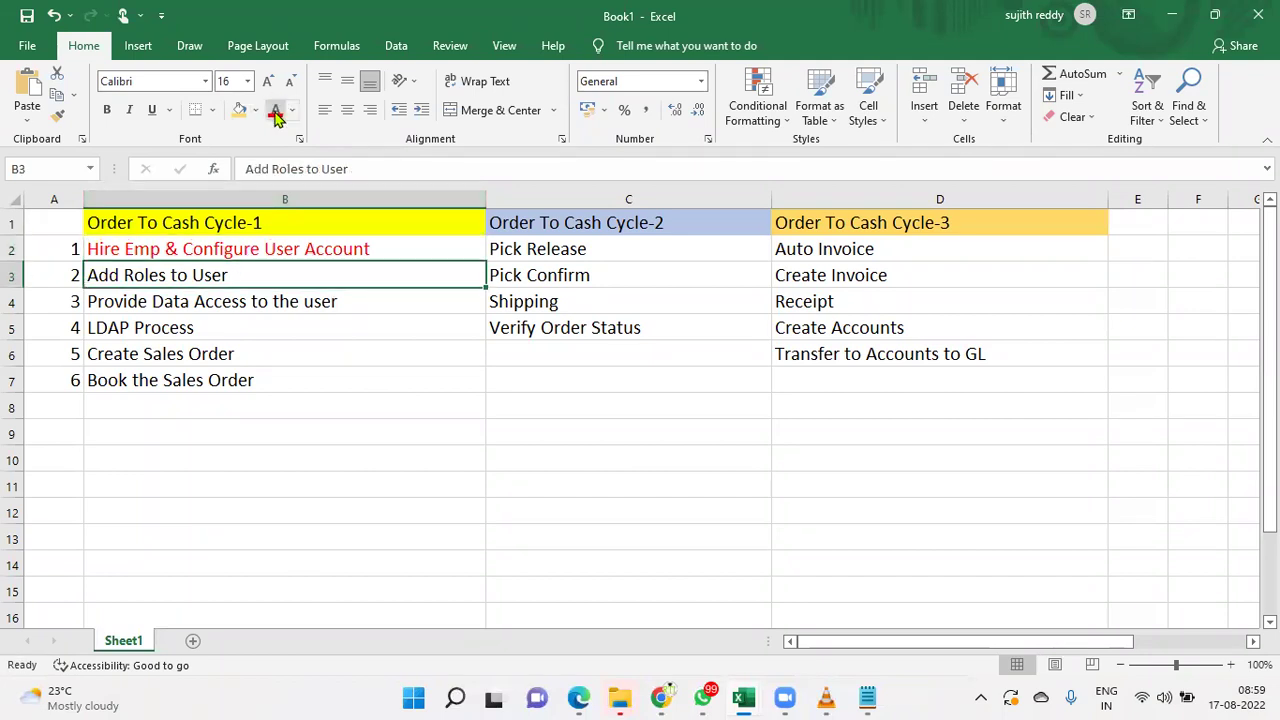
pyautogui.click(251, 301)
pyautogui.click(275, 110)
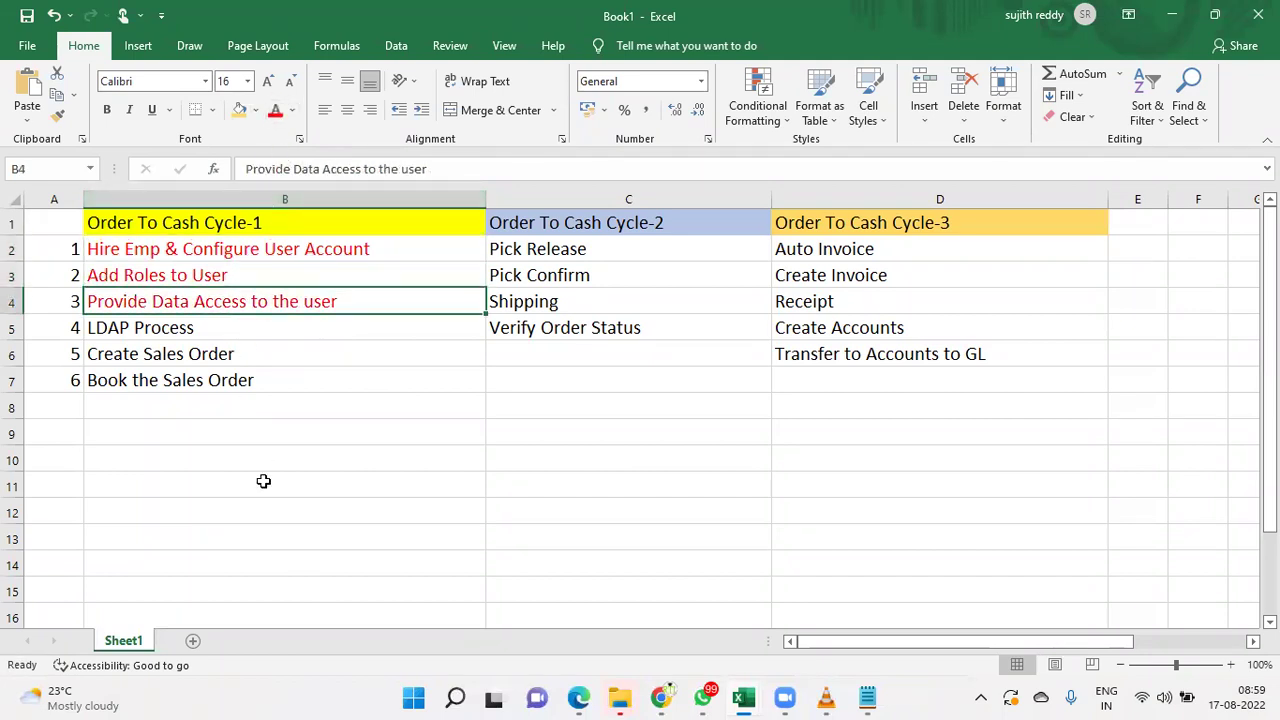
pyautogui.click(218, 330)
pyautogui.click(275, 110)
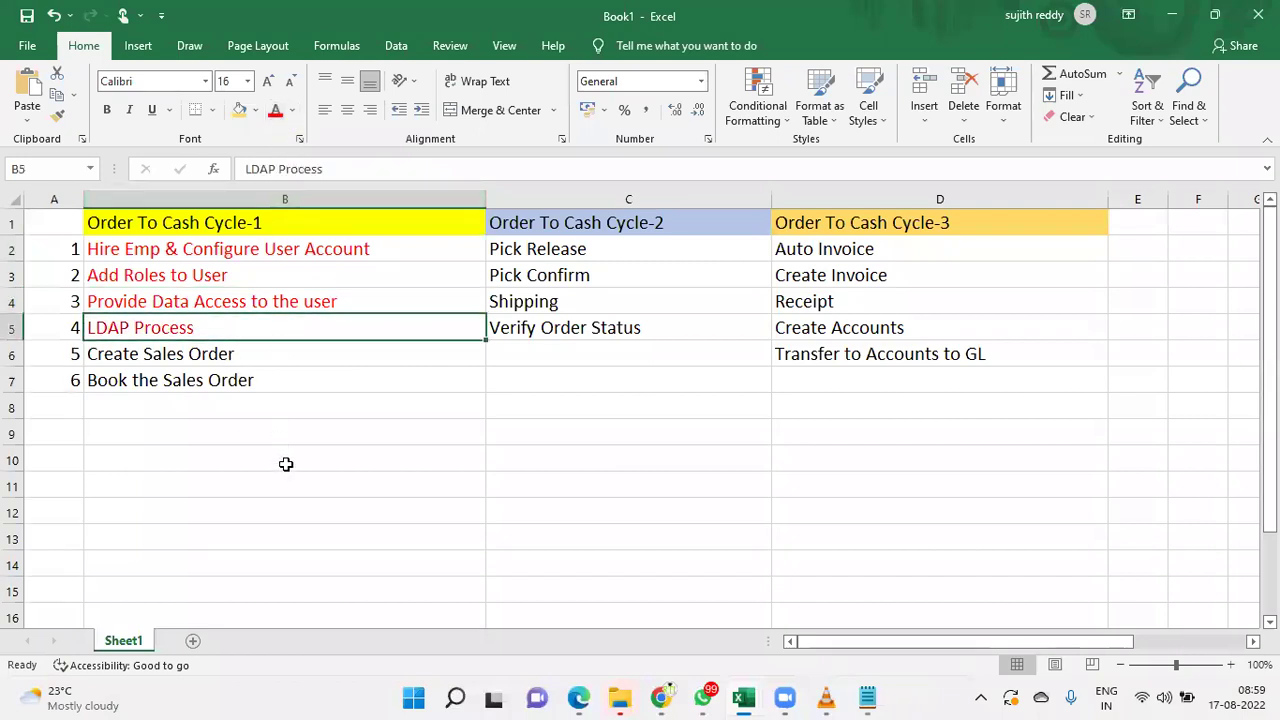
pyautogui.click(267, 355)
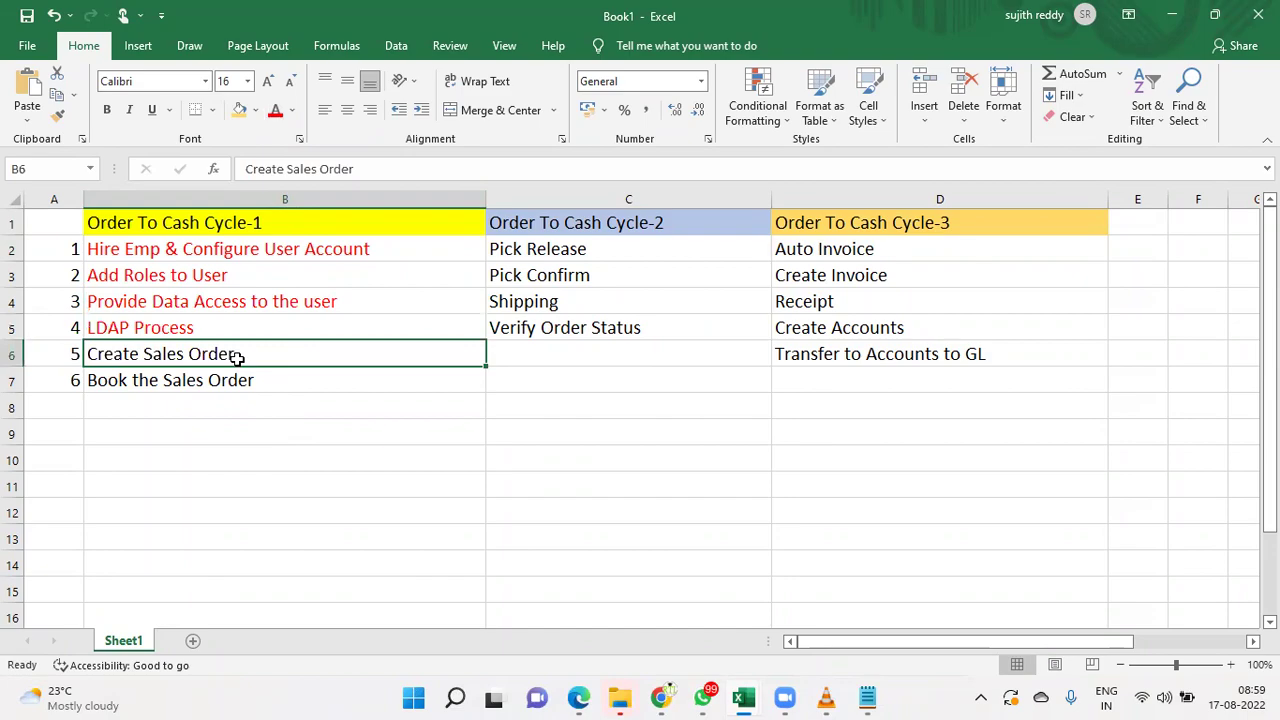
pyautogui.hotkey('alt', 'Tab')
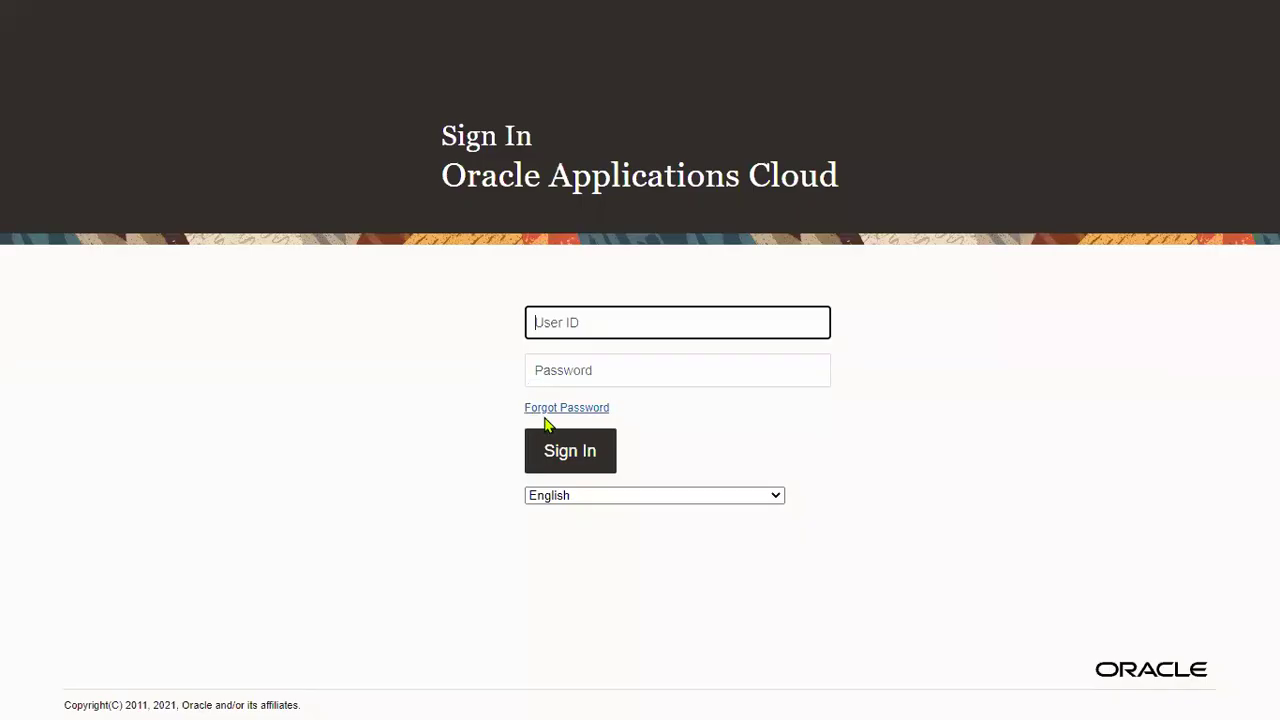
# - Sign in with the new user's user ID and password
pyautogui.press('Tab')
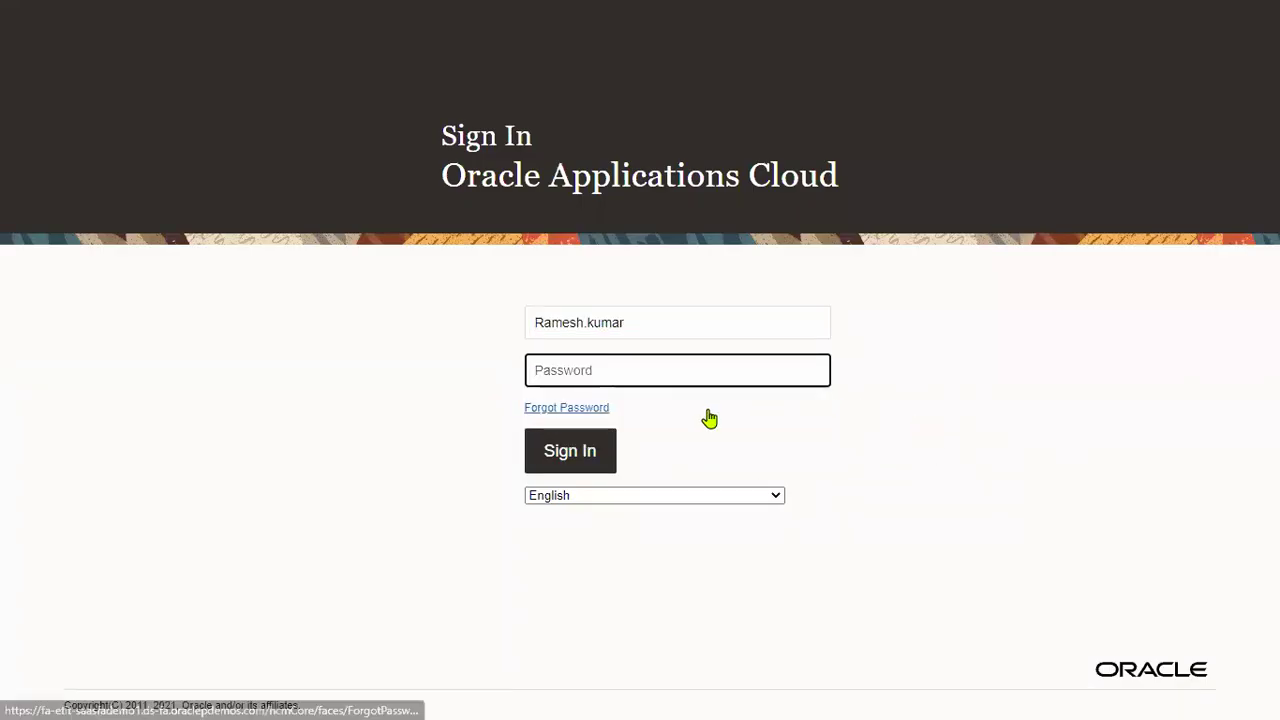
pyautogui.write('******')
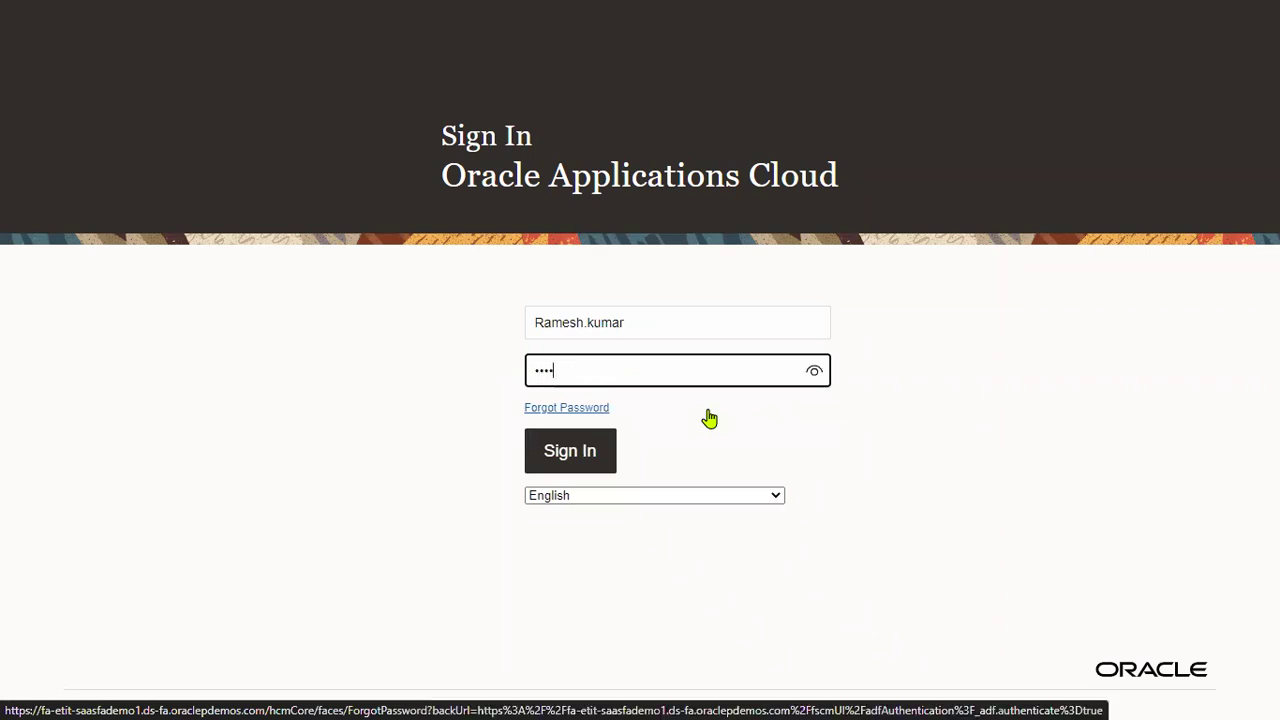
pyautogui.write('**')
pyautogui.click(608, 468)
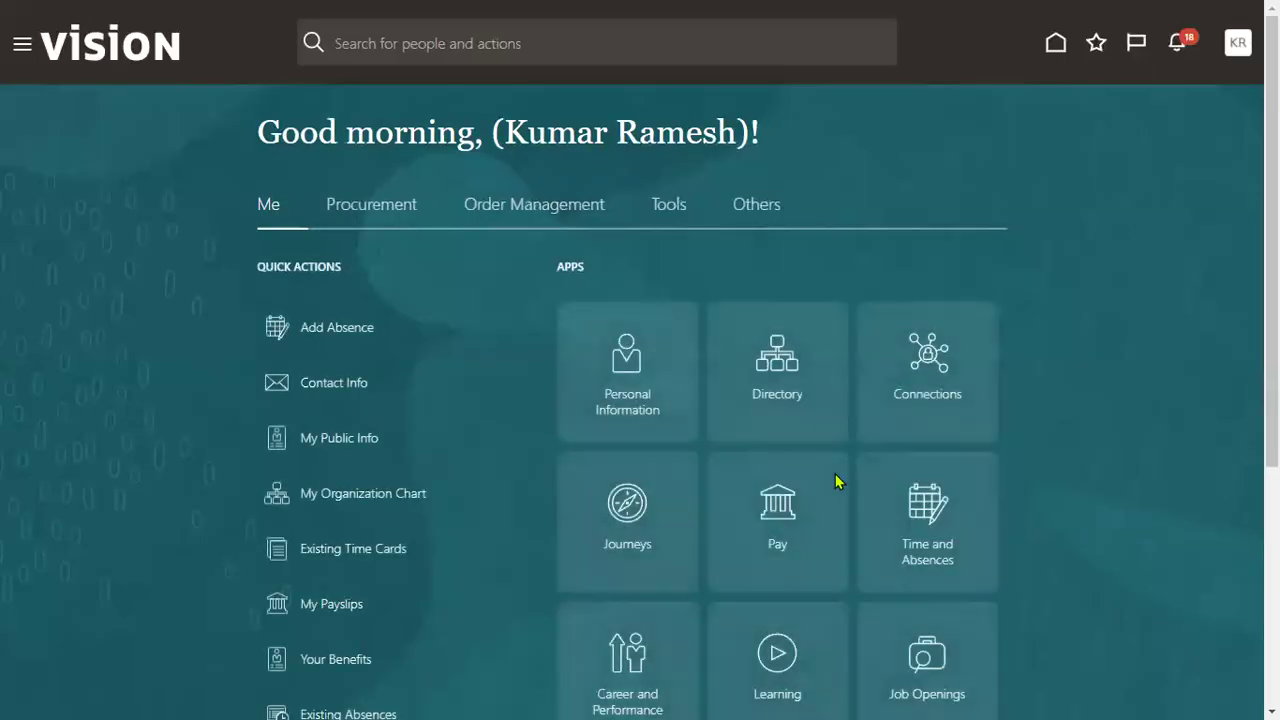
# - Open the Order Management work area from the Navigator's Order Management group
pyautogui.click(534, 212)
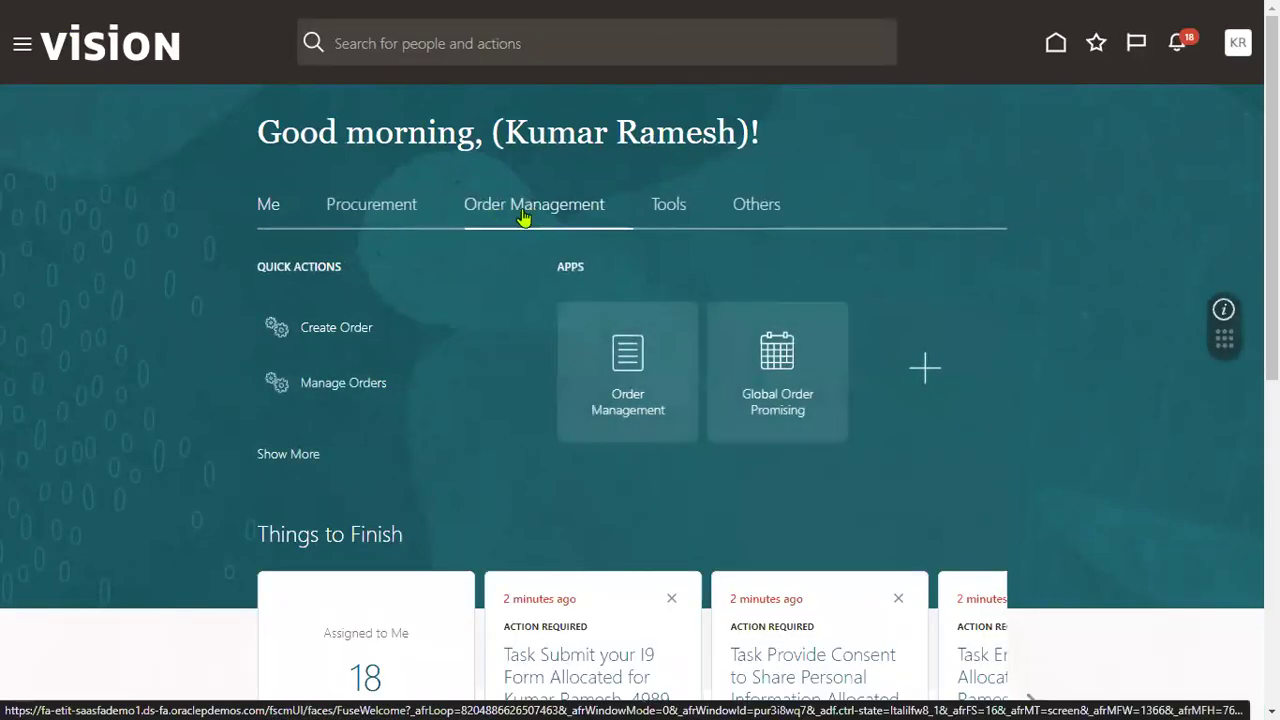
pyautogui.click(20, 48)
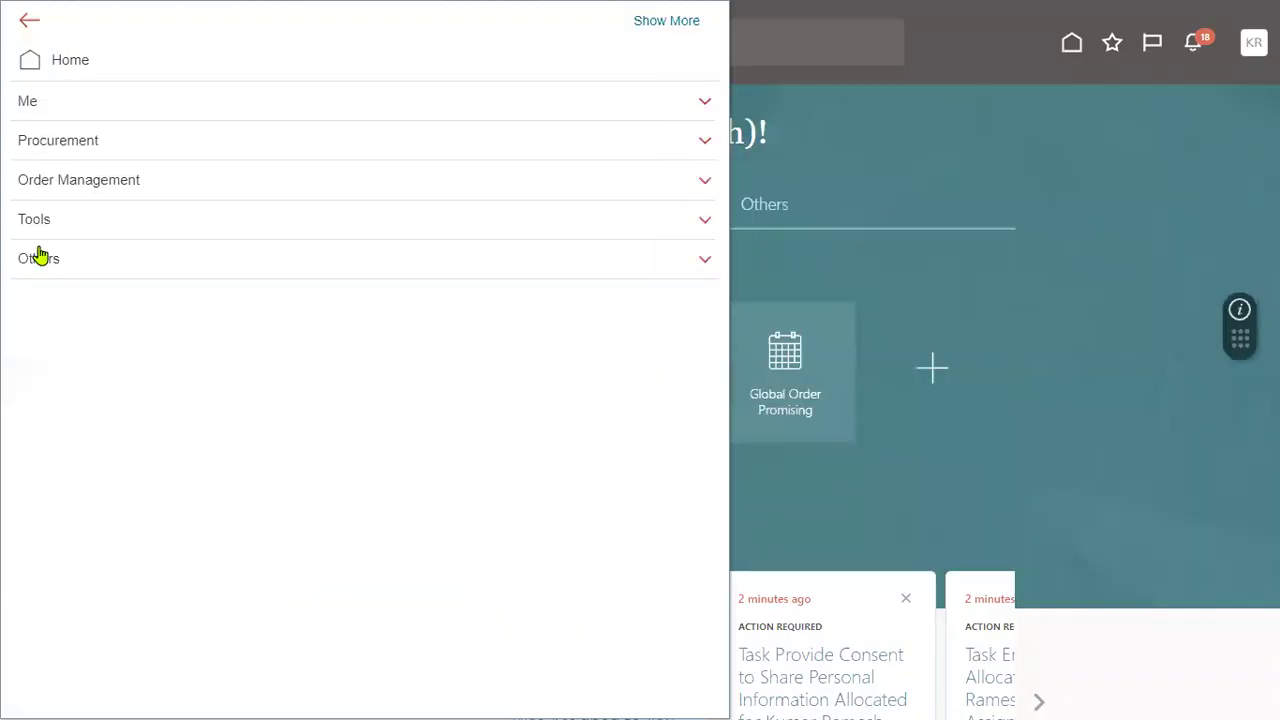
pyautogui.click(66, 180)
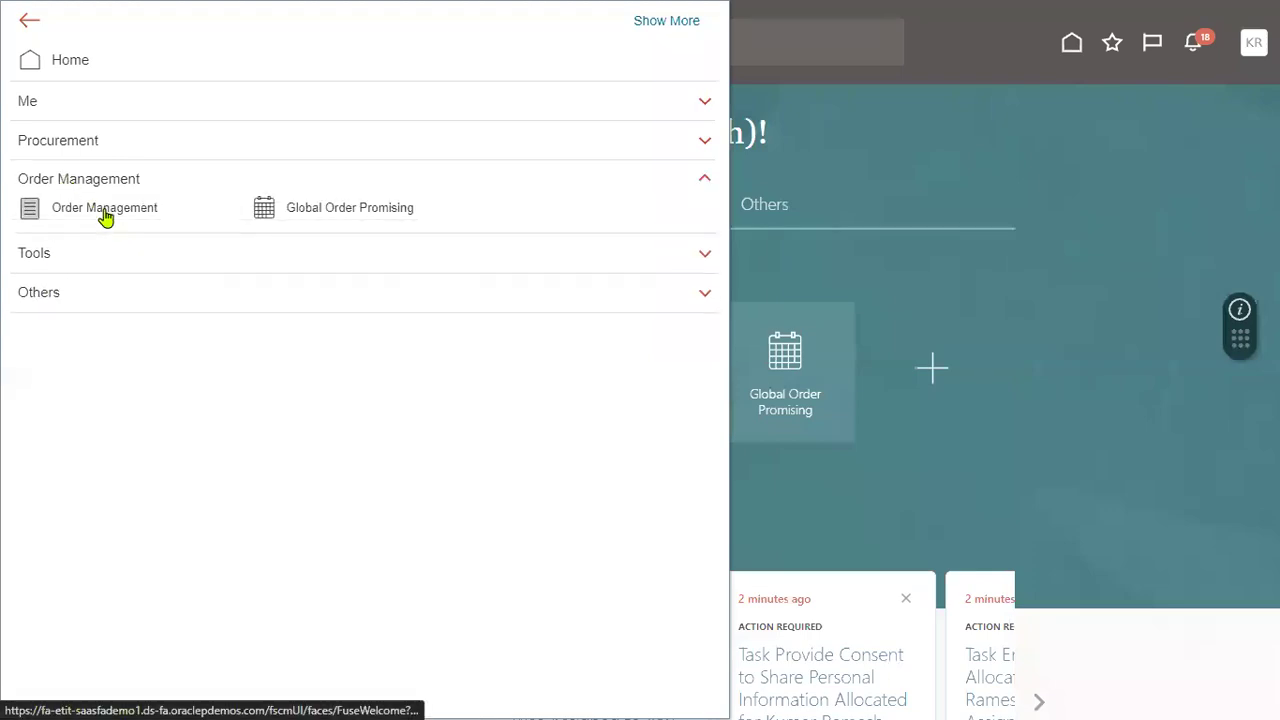
pyautogui.click(104, 214)
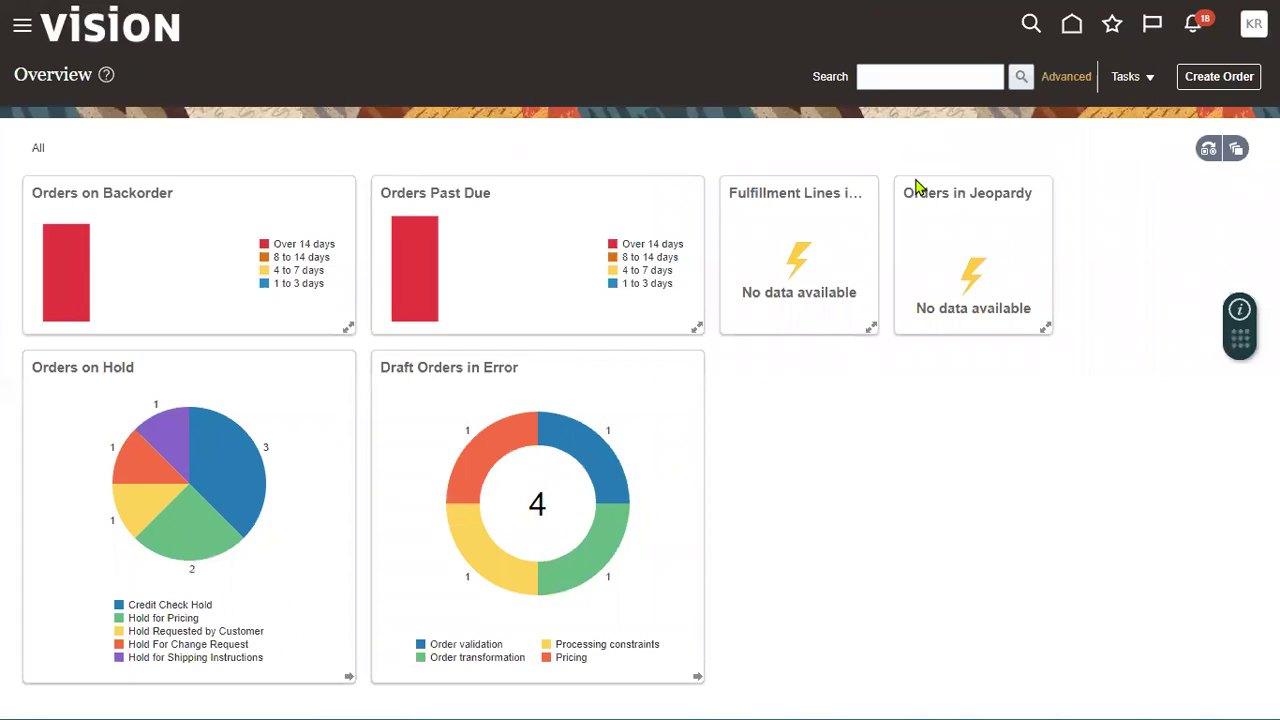
# - Start a new sales order with Create Order
pyautogui.click(1215, 77)
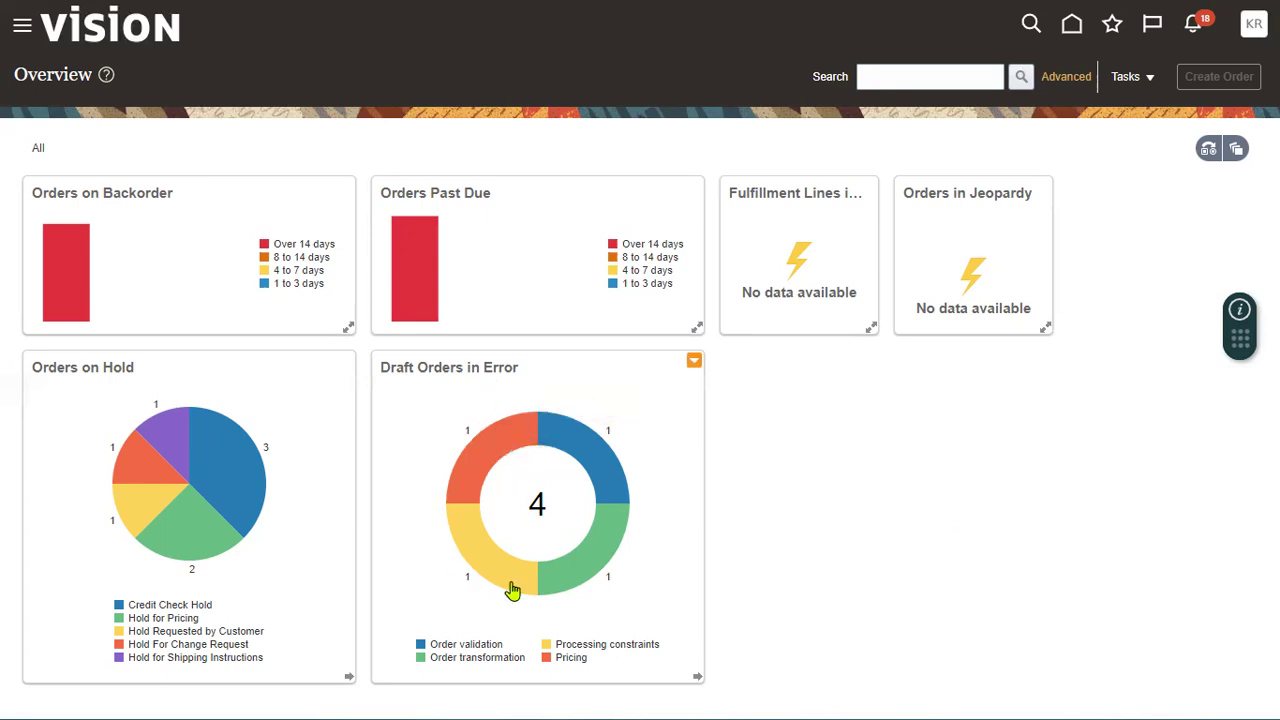
pyautogui.moveTo(603, 460)
pyautogui.moveTo(486, 465)
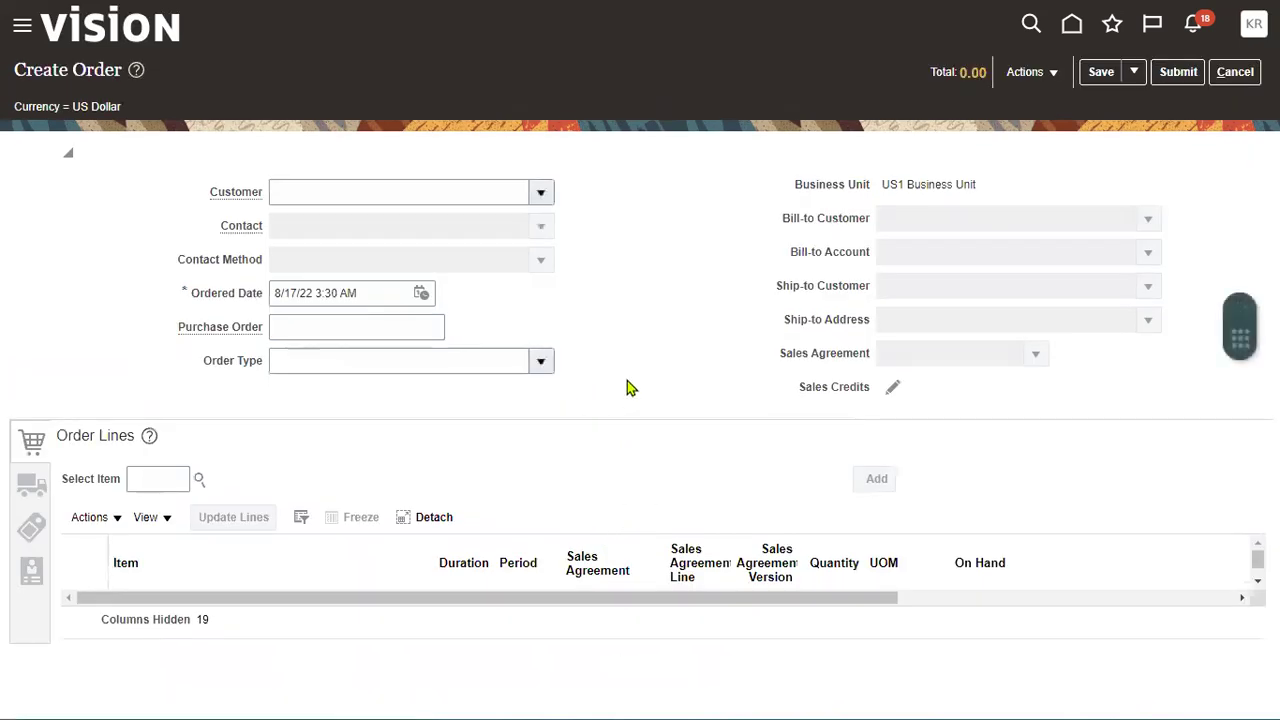
# - Search 'Bus' in the Customer field and select Business World
pyautogui.moveTo(882, 186); pyautogui.dragTo(980, 191)
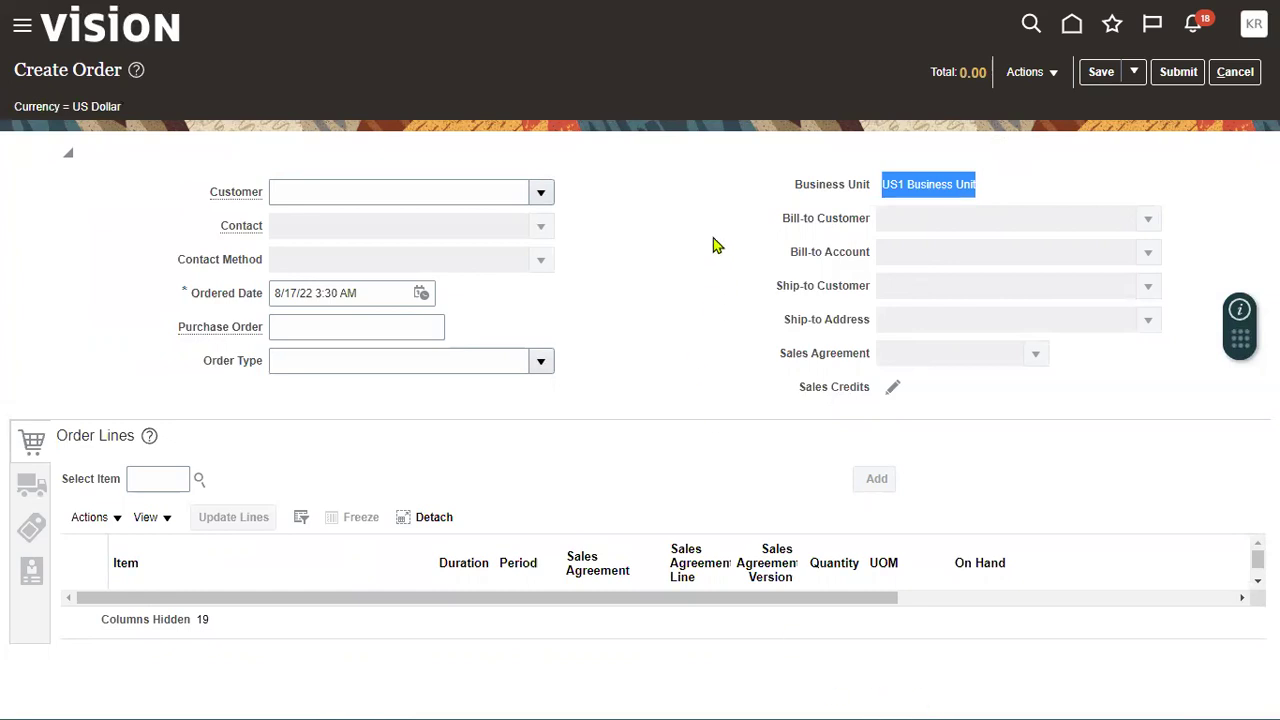
pyautogui.click(540, 192)
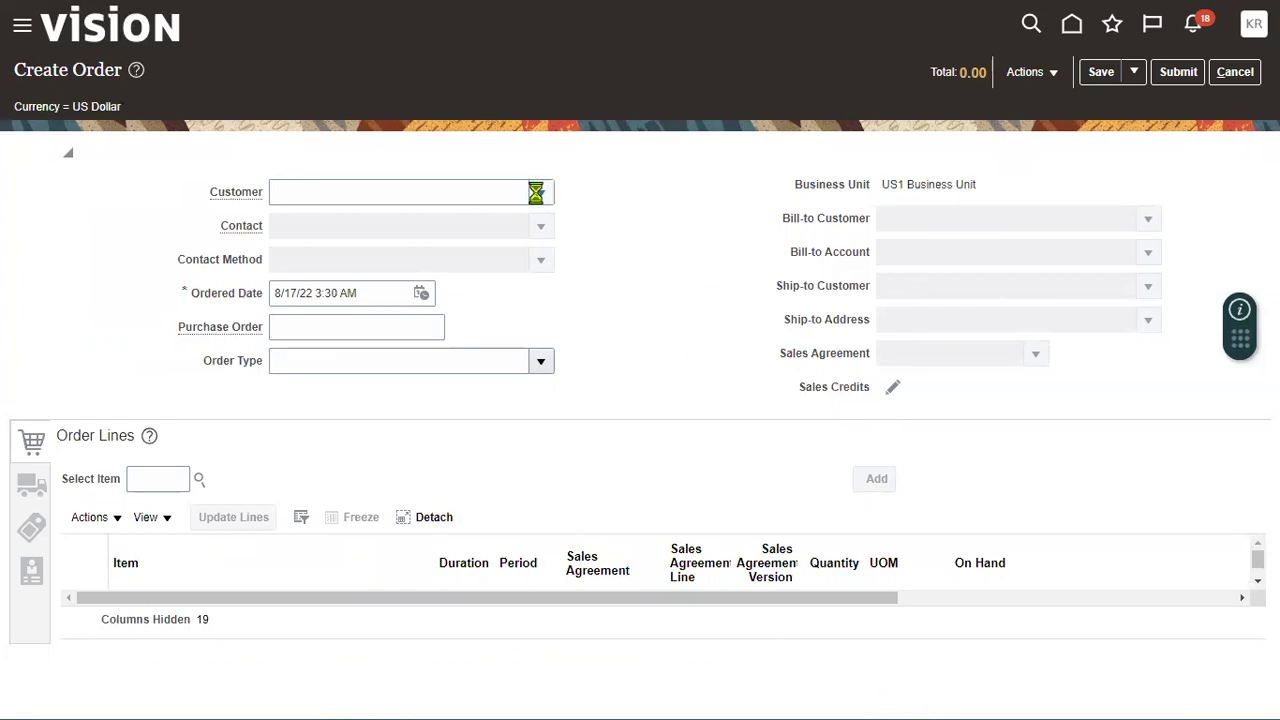
pyautogui.click(311, 200)
pyautogui.write('A')
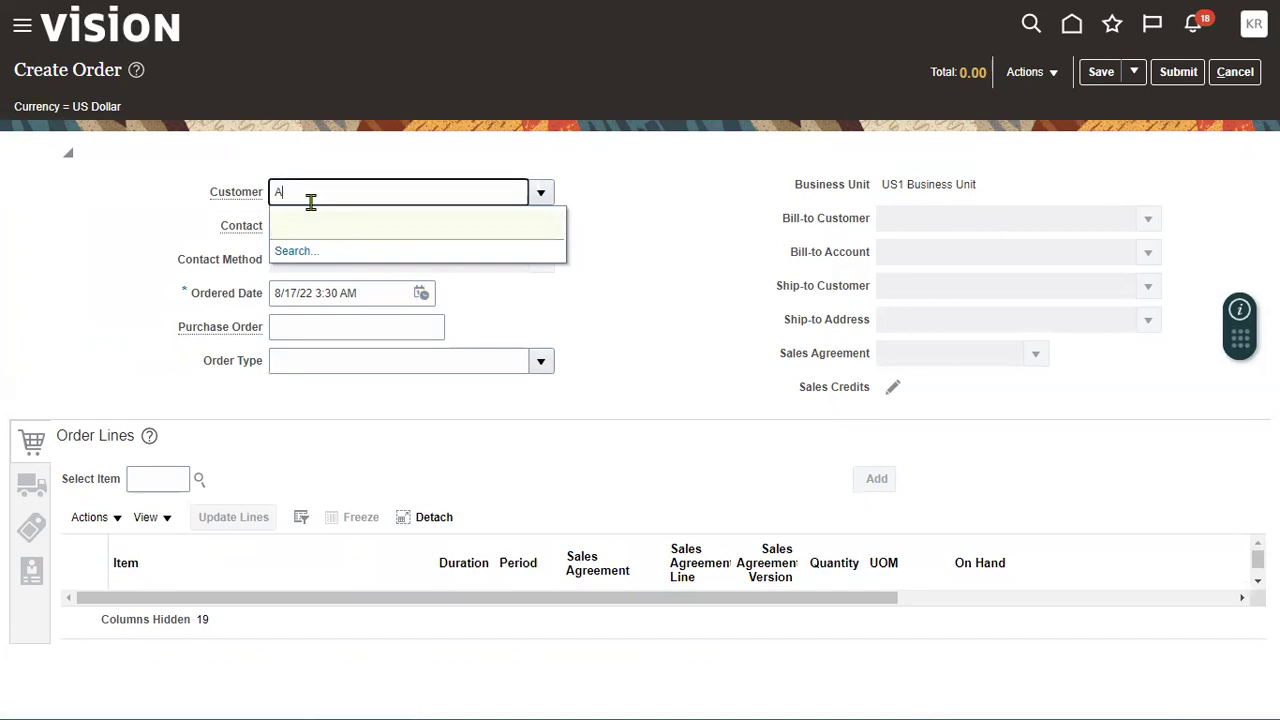
pyautogui.write('C')
pyautogui.press('BackSpace')
pyautogui.press('BackSpace')
pyautogui.write('Bus')
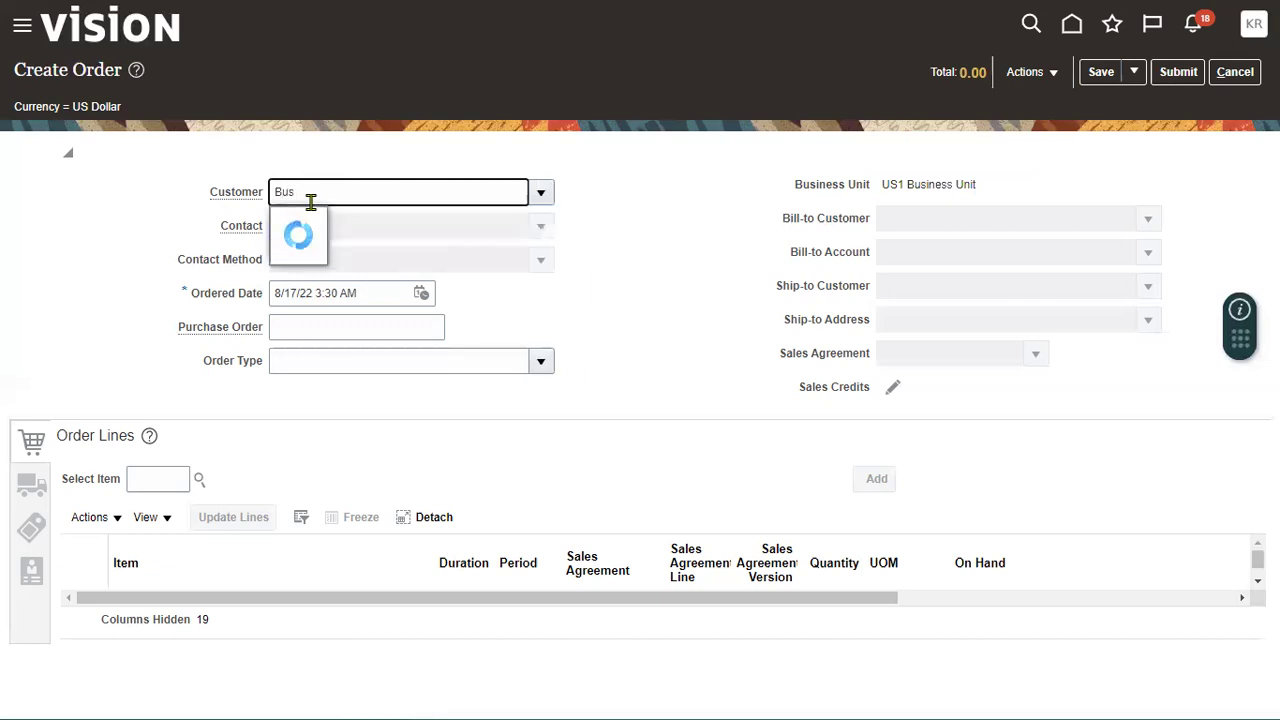
pyautogui.click(370, 229)
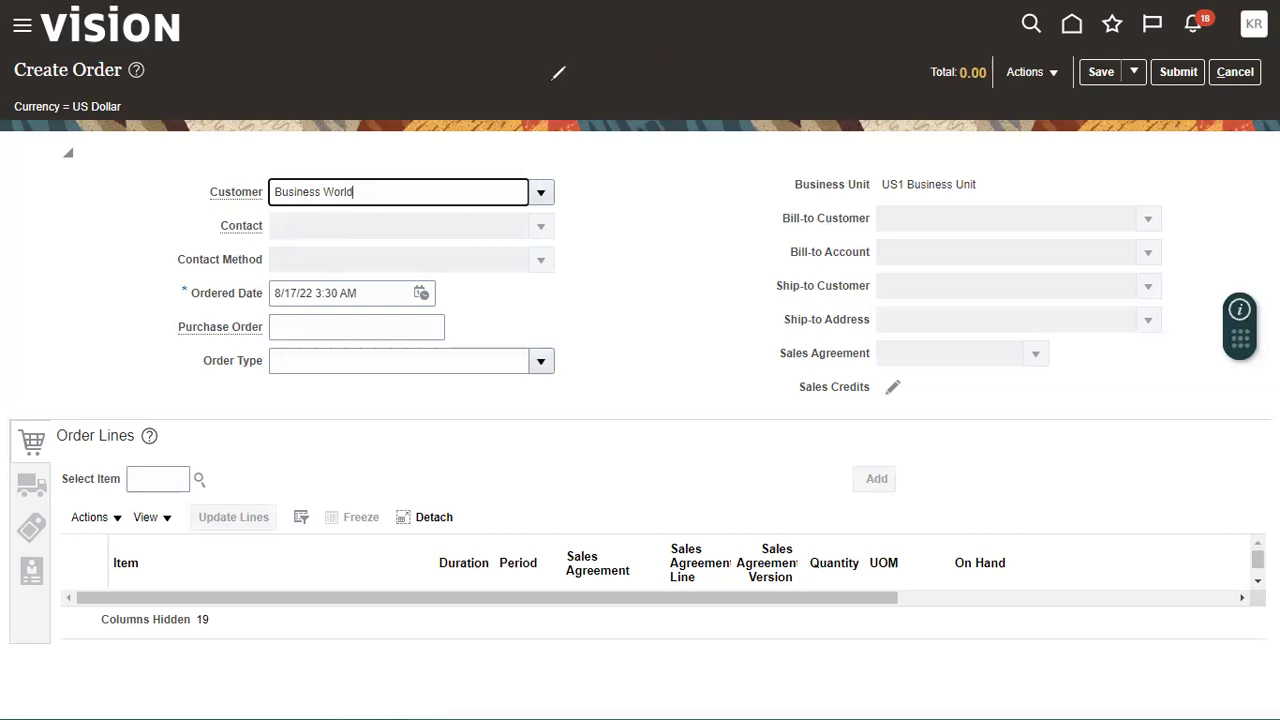
# - Review the Contact, Bill-to account and Ship-to address defaulted for Business World
pyautogui.moveTo(50, 97)
pyautogui.mouseDown()
pyautogui.moveTo(766, 417)
pyautogui.moveTo(1163, 399)
pyautogui.mouseUp()
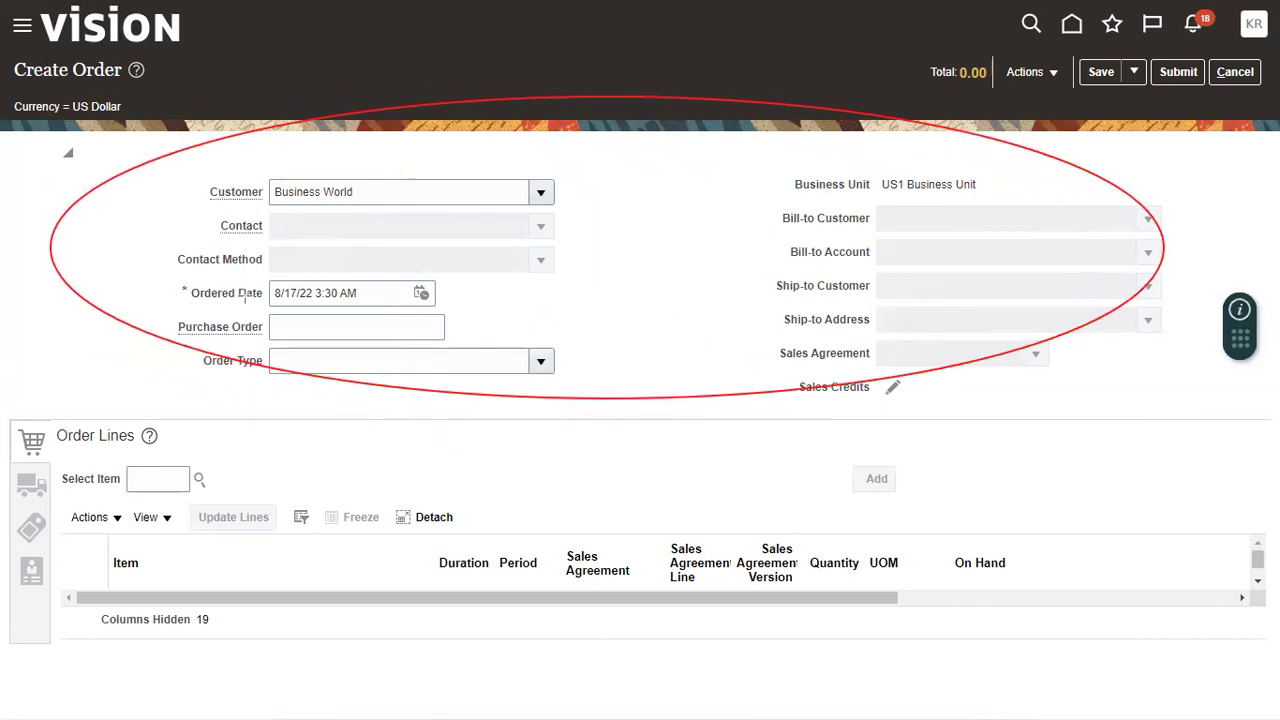
pyautogui.moveTo(170, 316); pyautogui.dragTo(272, 342)
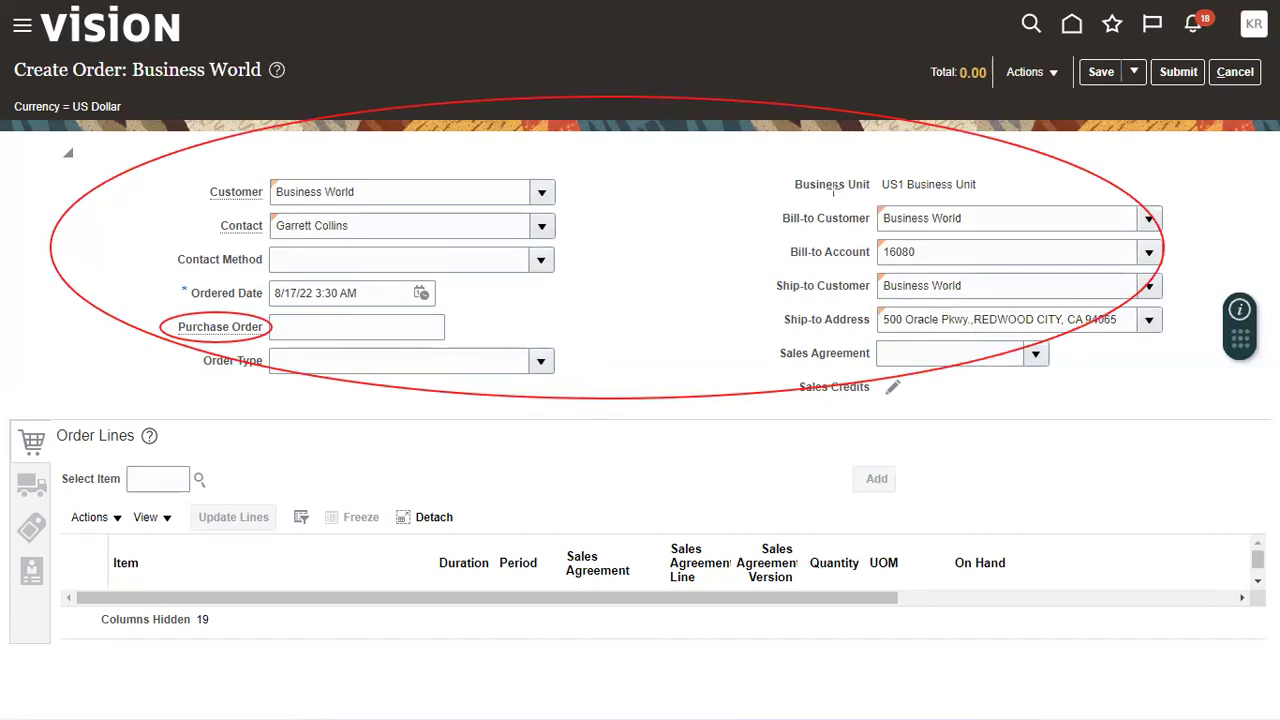
pyautogui.moveTo(790, 202)
pyautogui.mouseDown()
pyautogui.moveTo(954, 285)
pyautogui.moveTo(985, 276)
pyautogui.moveTo(795, 262)
pyautogui.moveTo(985, 338)
pyautogui.mouseUp()
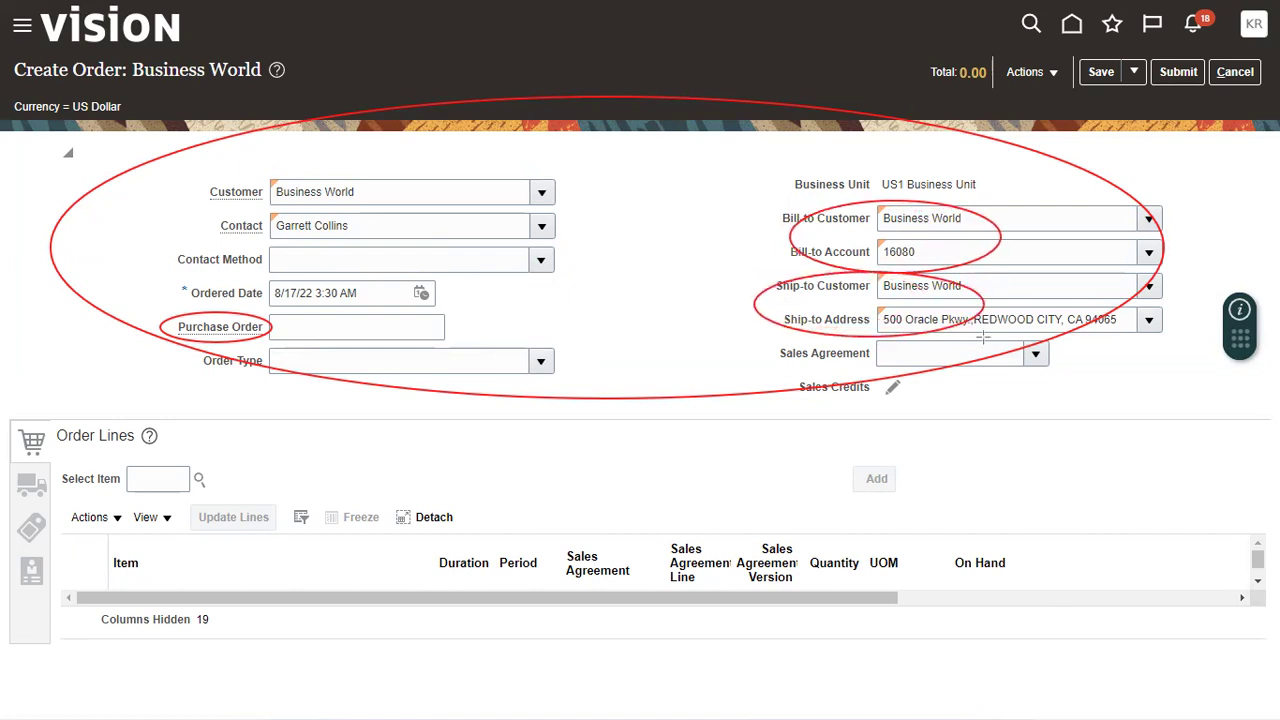
pyautogui.moveTo(14, 424); pyautogui.dragTo(156, 453)
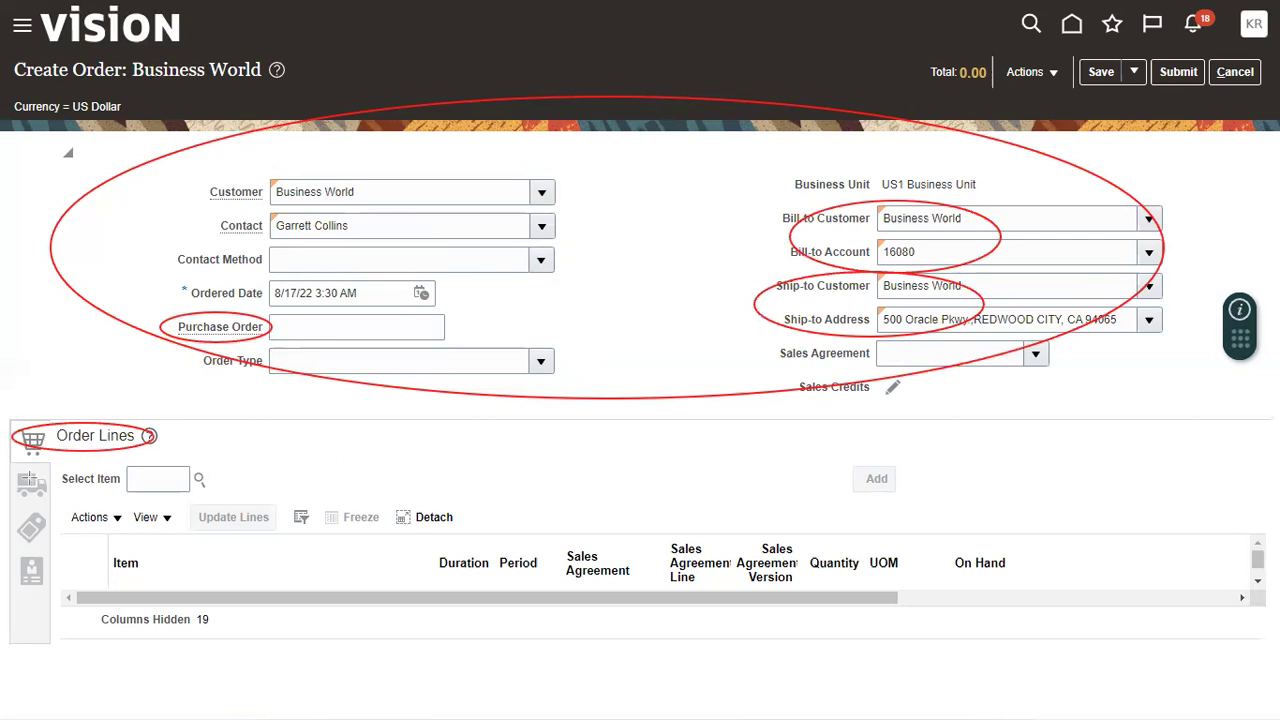
pyautogui.moveTo(8, 466)
pyautogui.mouseDown()
pyautogui.moveTo(62, 497)
pyautogui.moveTo(72, 598)
pyautogui.mouseUp()
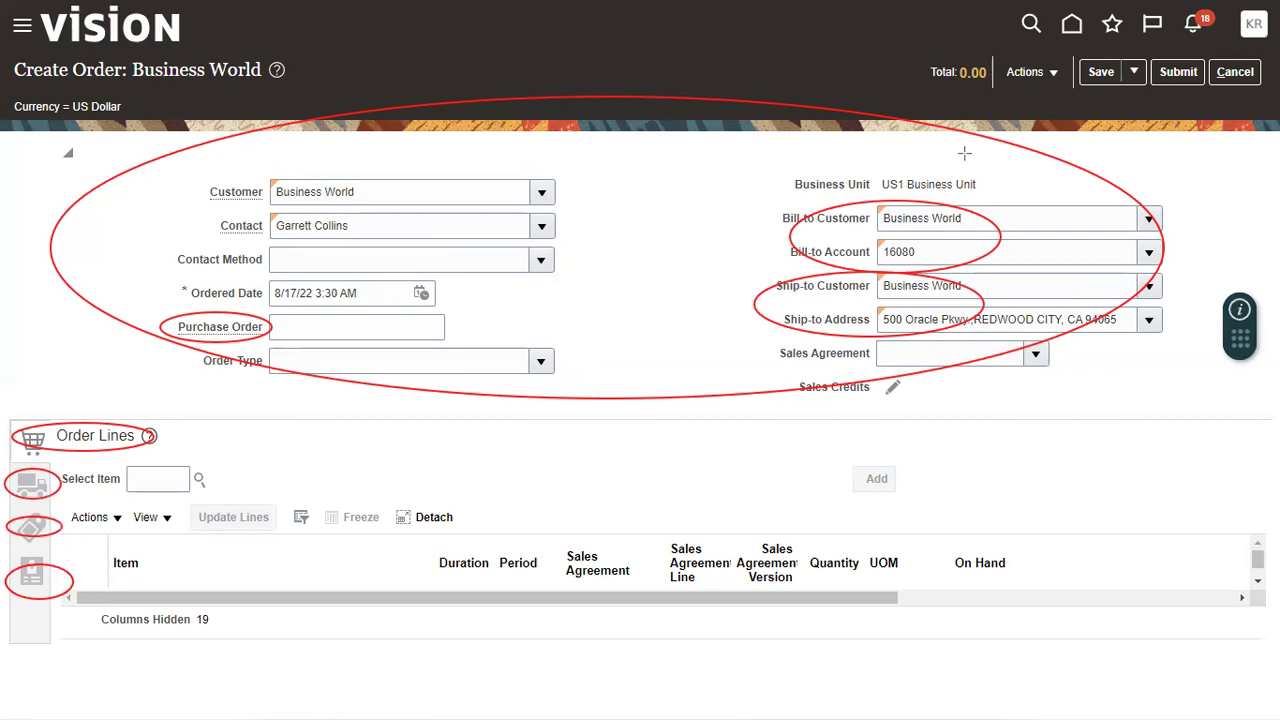
pyautogui.press('e')
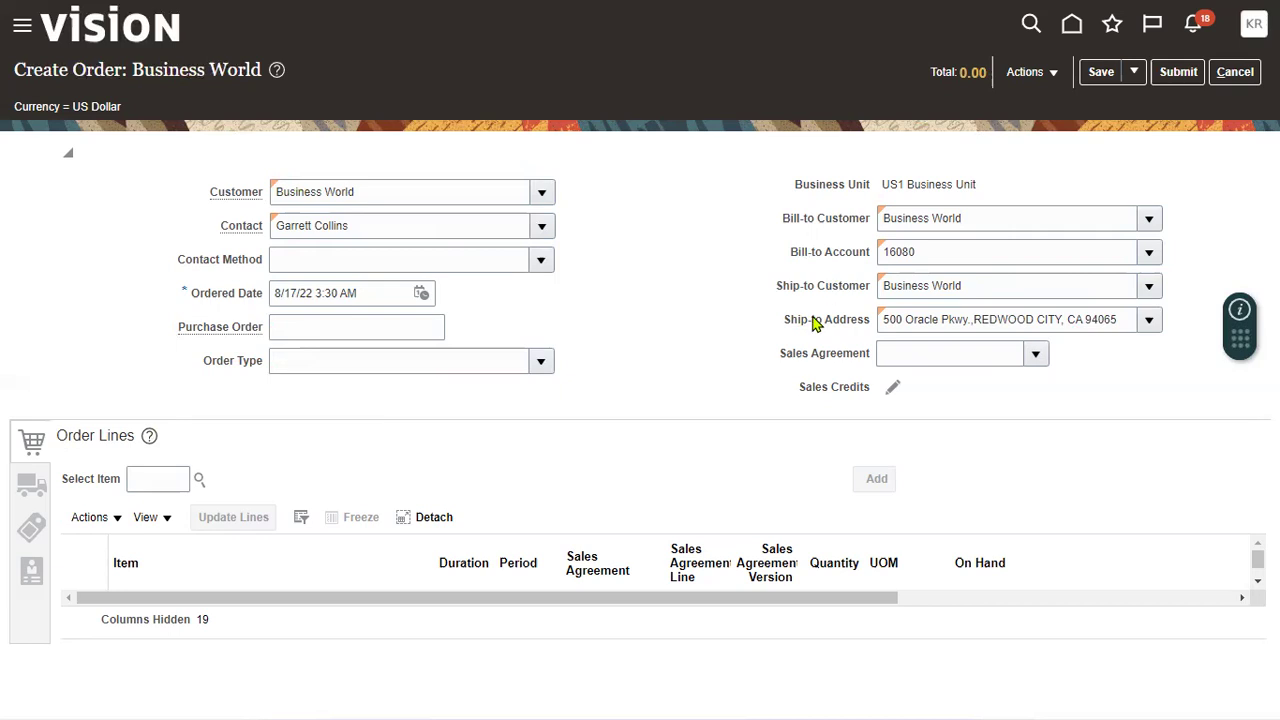
# - Search items for 'AS85' and choose AS85000 Green Server 1000 for a new line
pyautogui.click(148, 480)
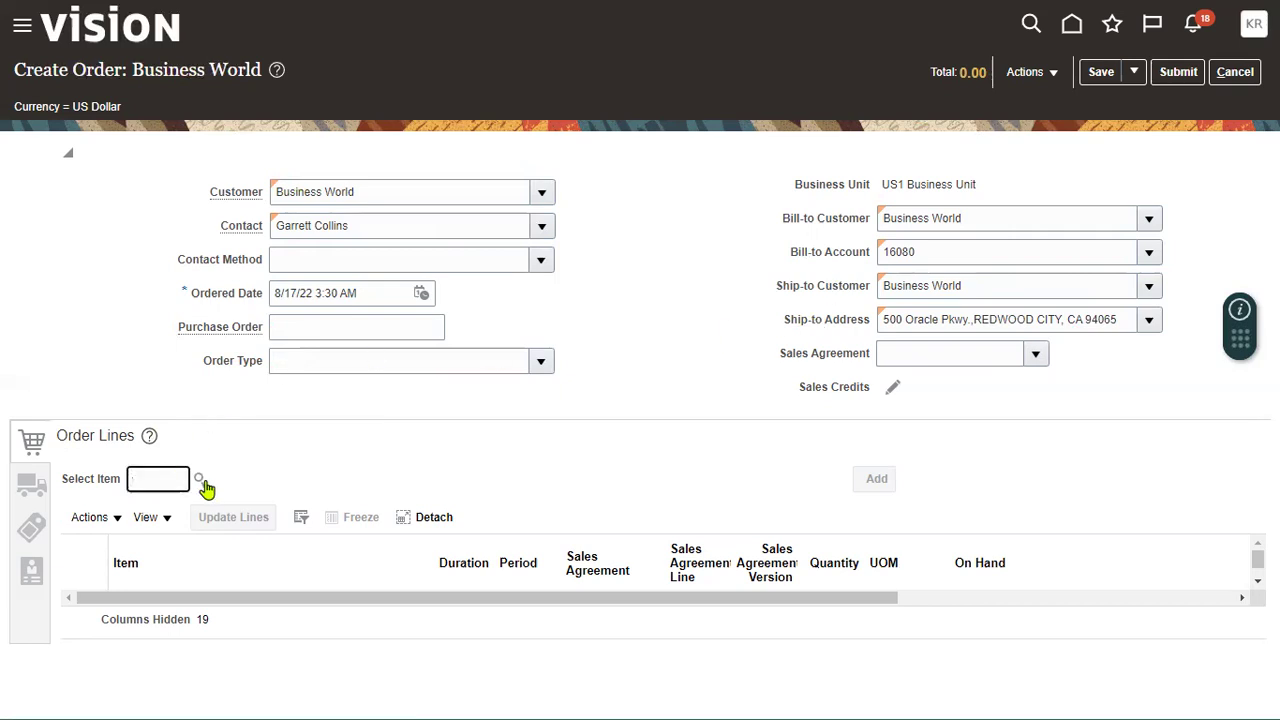
pyautogui.click(199, 480)
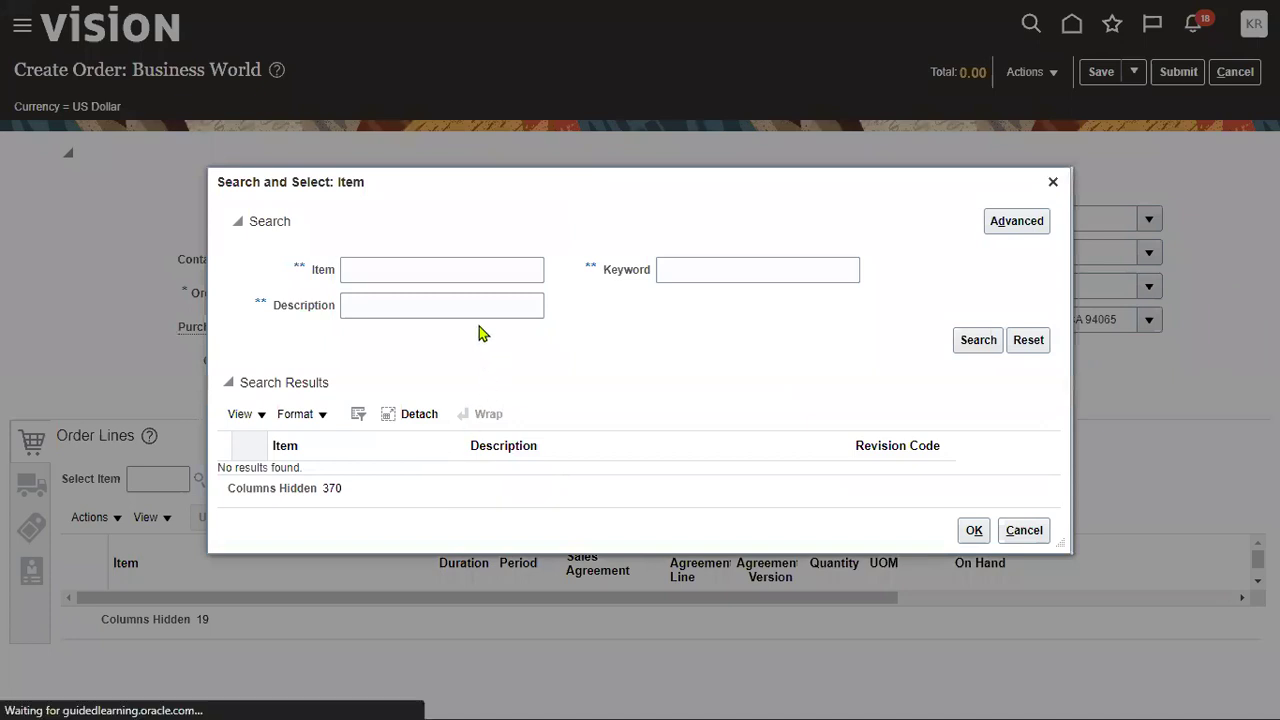
pyautogui.click(414, 263)
pyautogui.write('AS85')
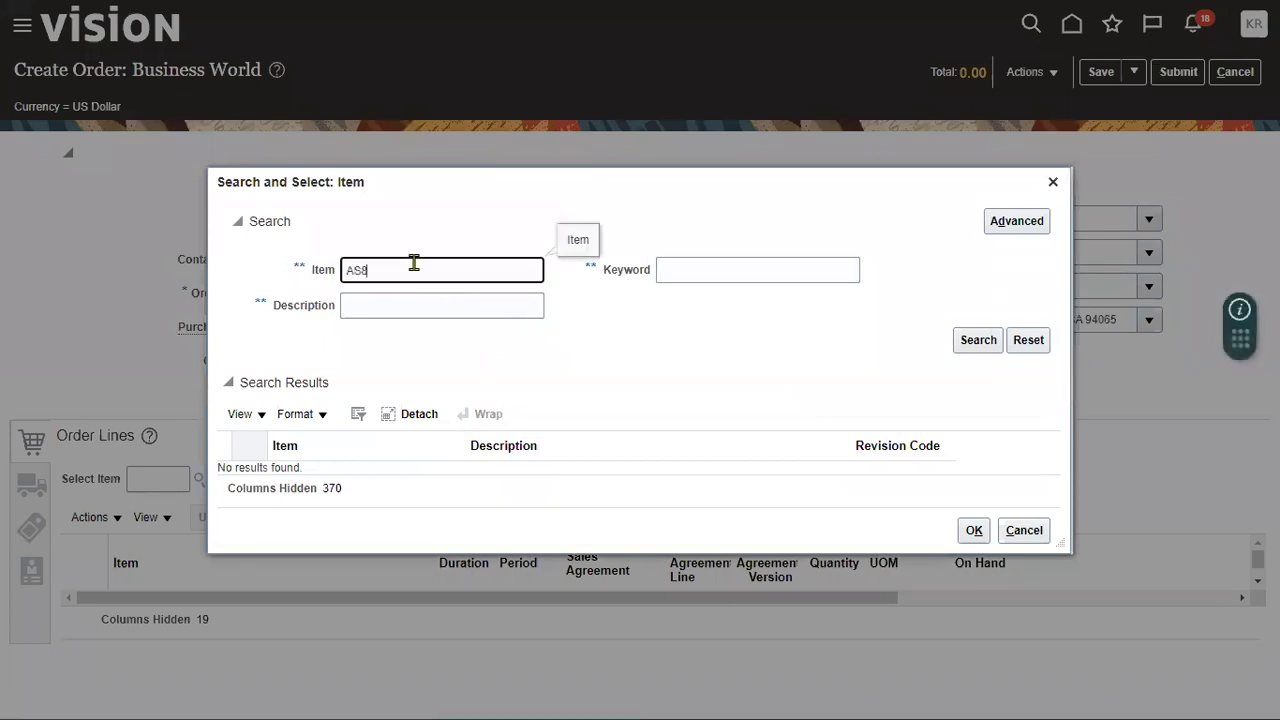
pyautogui.click(972, 344)
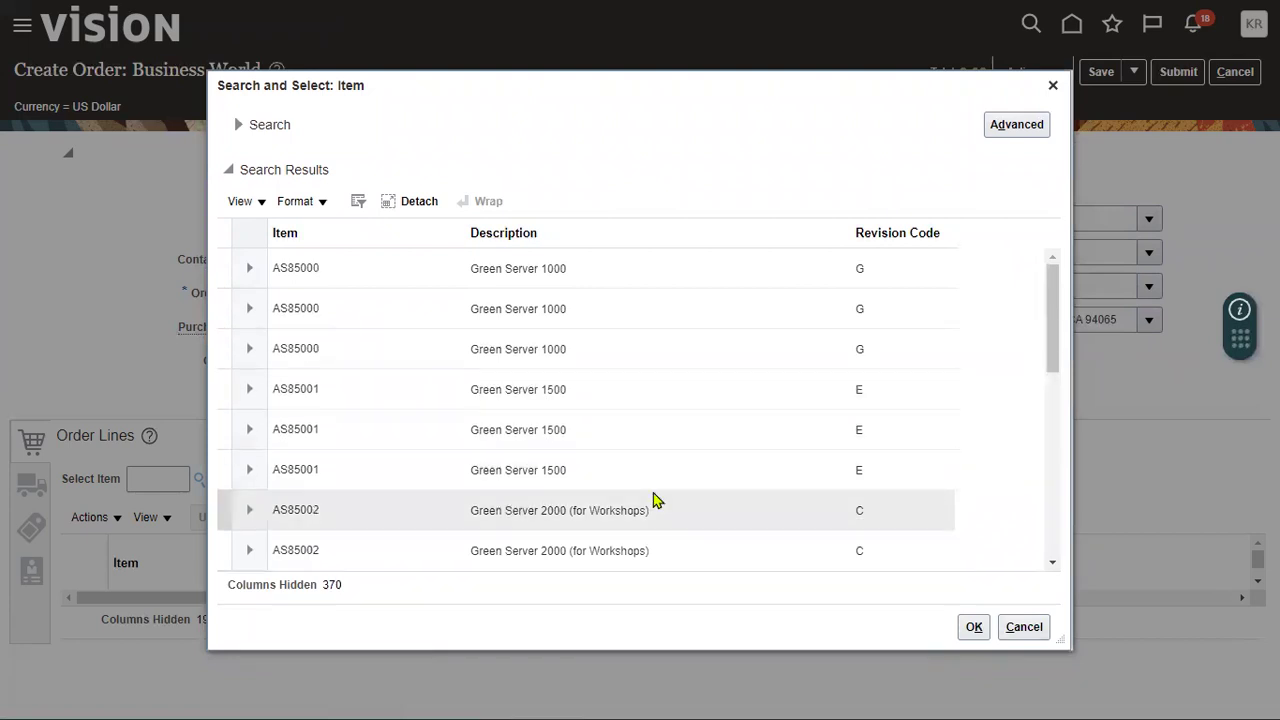
pyautogui.click(648, 352)
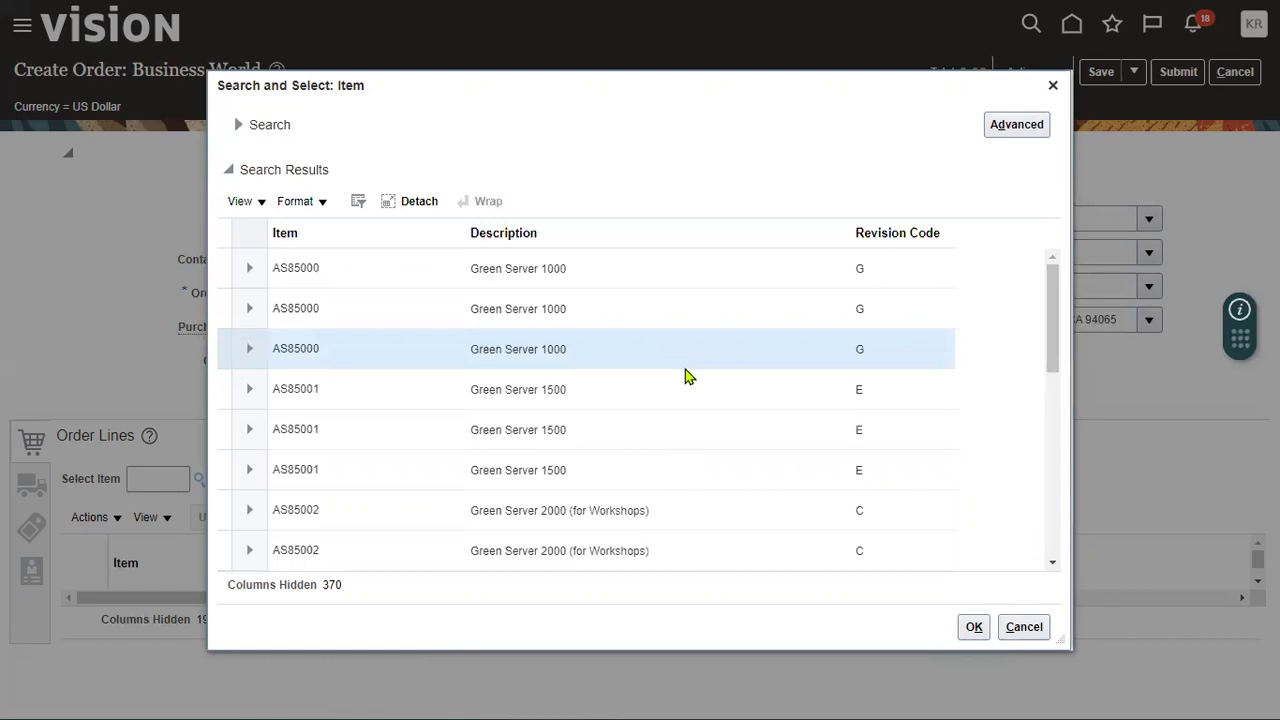
pyautogui.click(974, 627)
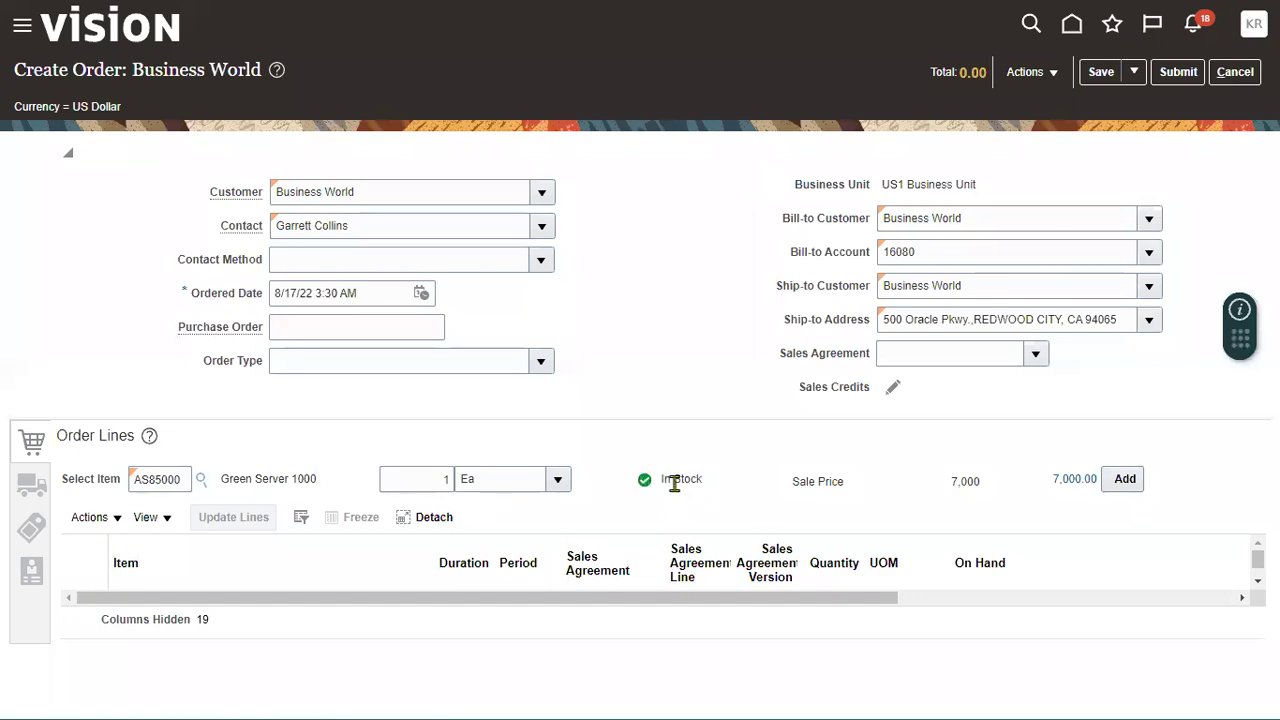
# - Set quantity 3 for AS85000, check its price breakdown, and add the line
pyautogui.click(444, 479)
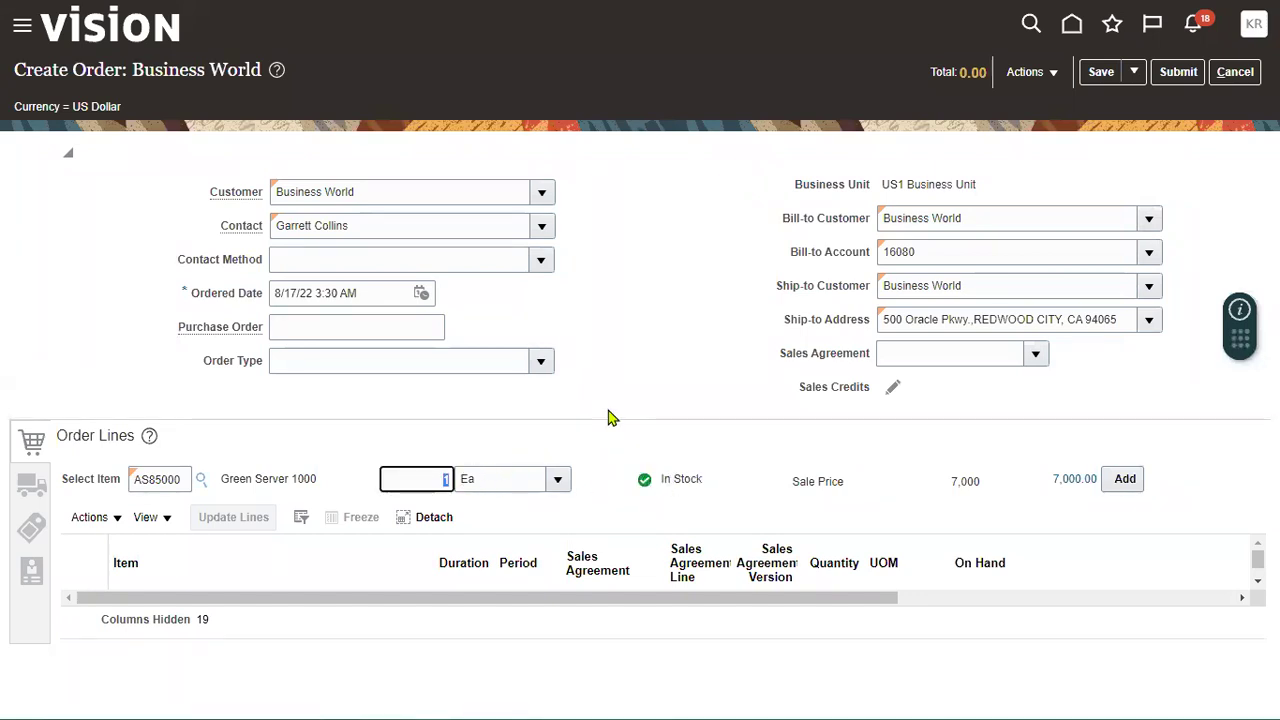
pyautogui.write('3')
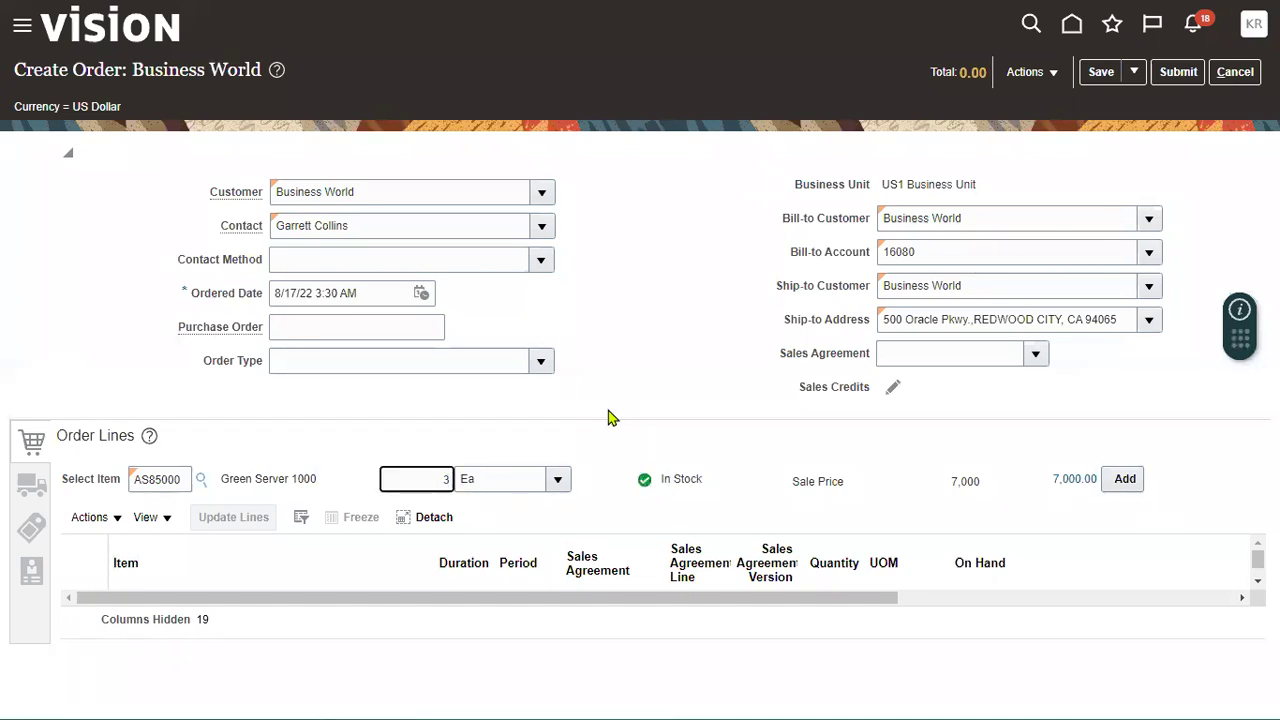
pyautogui.click(624, 425)
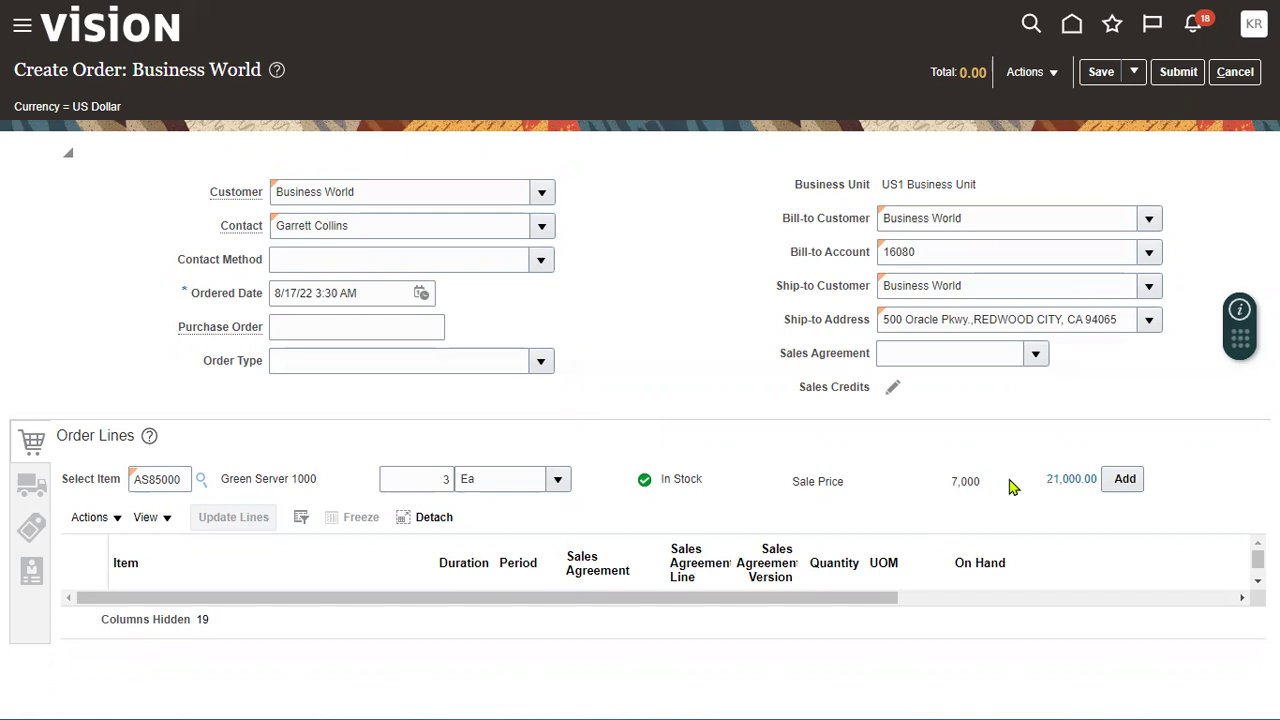
pyautogui.click(1071, 488)
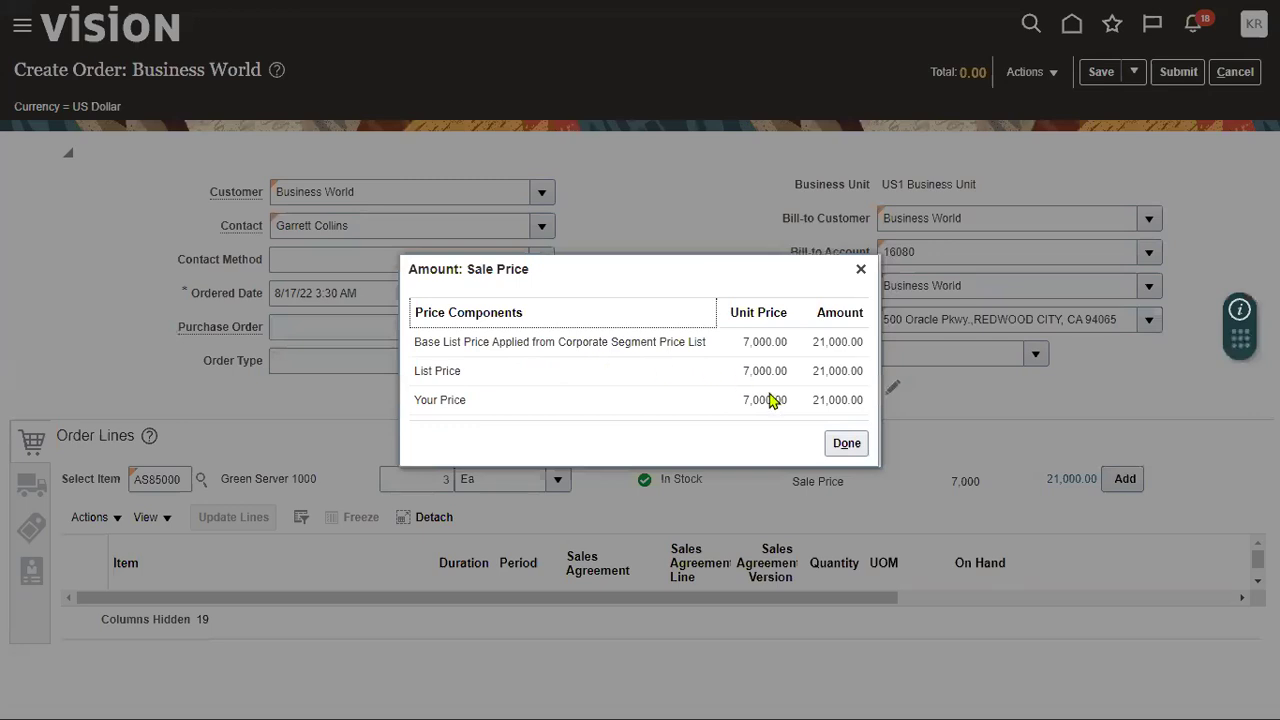
pyautogui.click(846, 443)
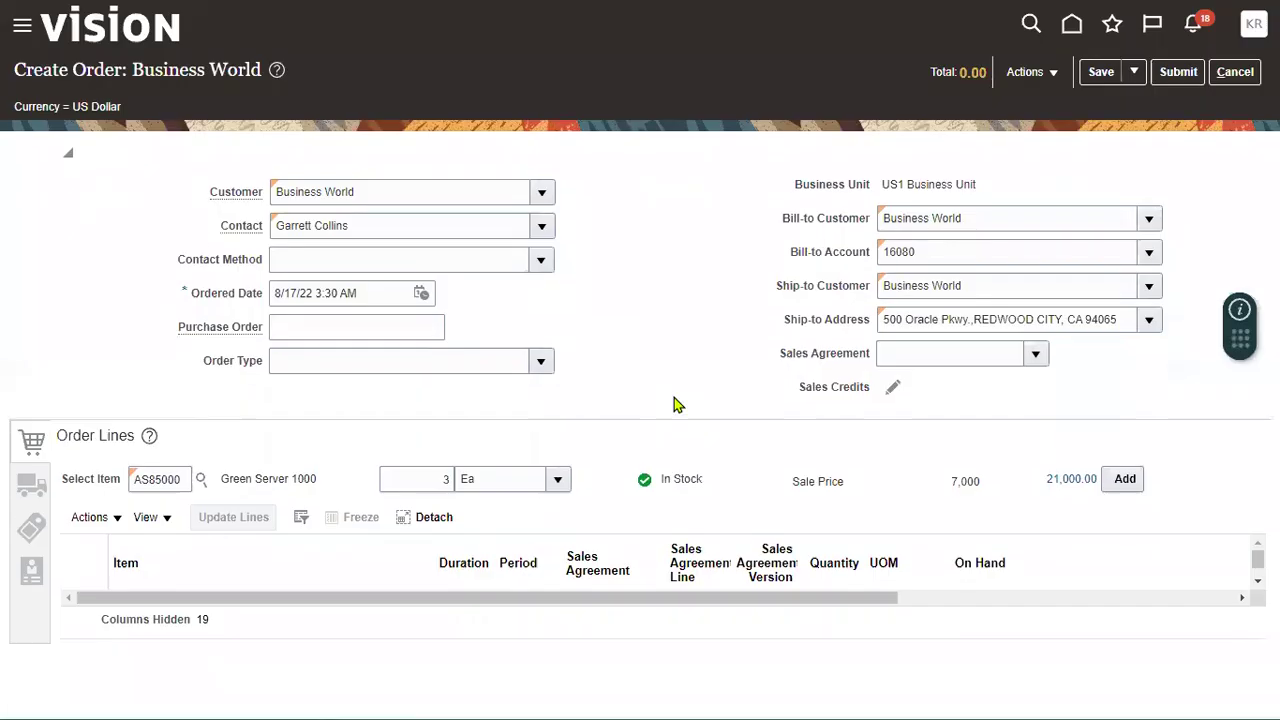
pyautogui.click(1123, 480)
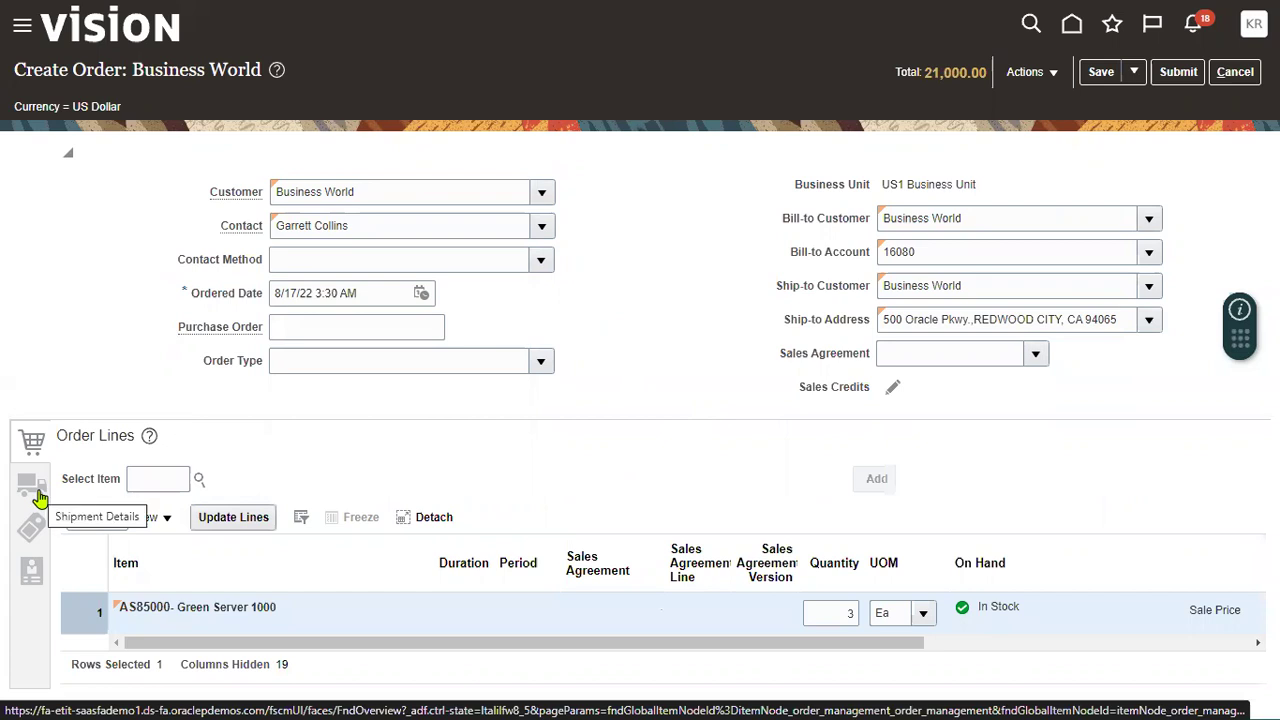
# - Check shipment details, billing details (30 Net, On Account) and line 1's sales credits
pyautogui.click(32, 486)
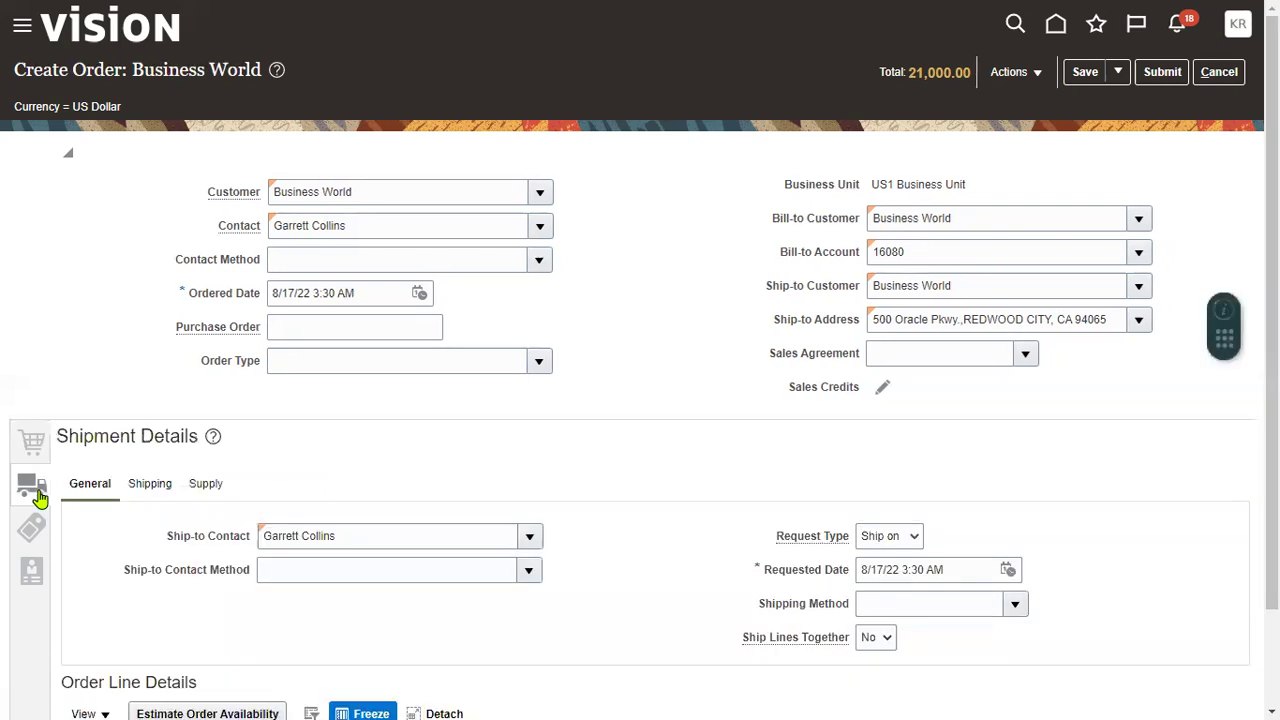
pyautogui.scroll(-2, 120, 530)
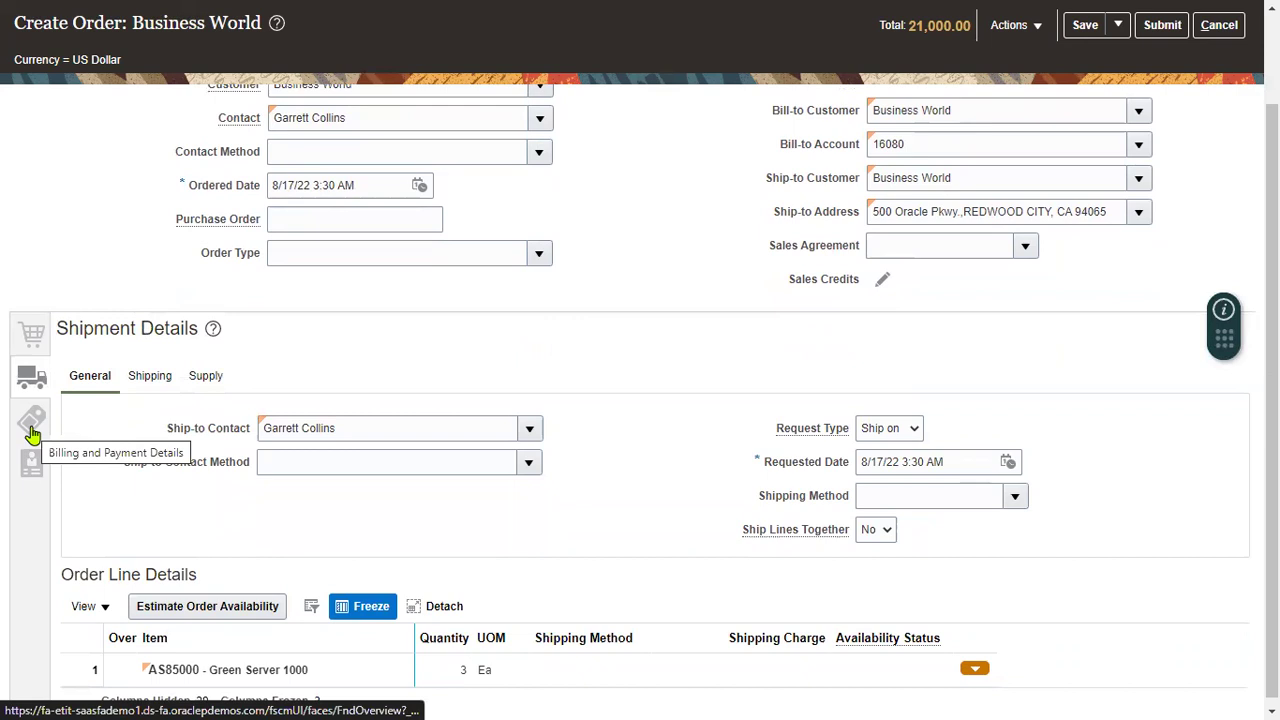
pyautogui.click(36, 430)
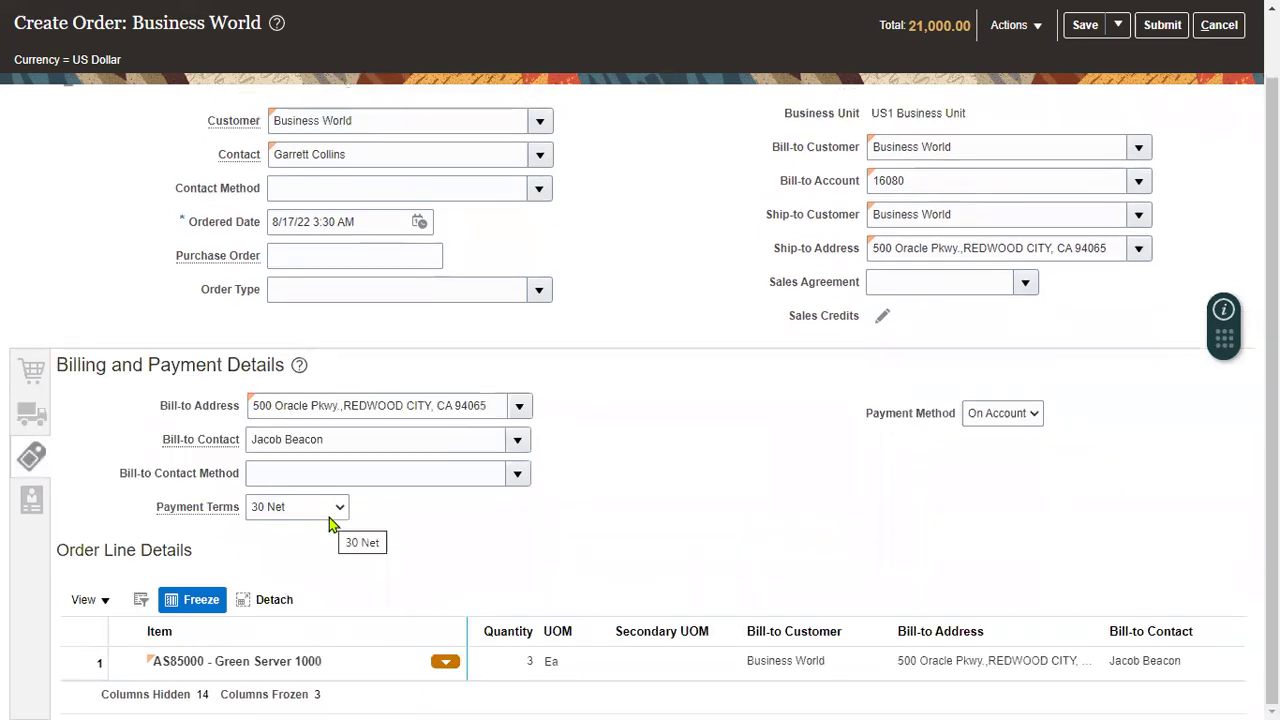
pyautogui.click(33, 503)
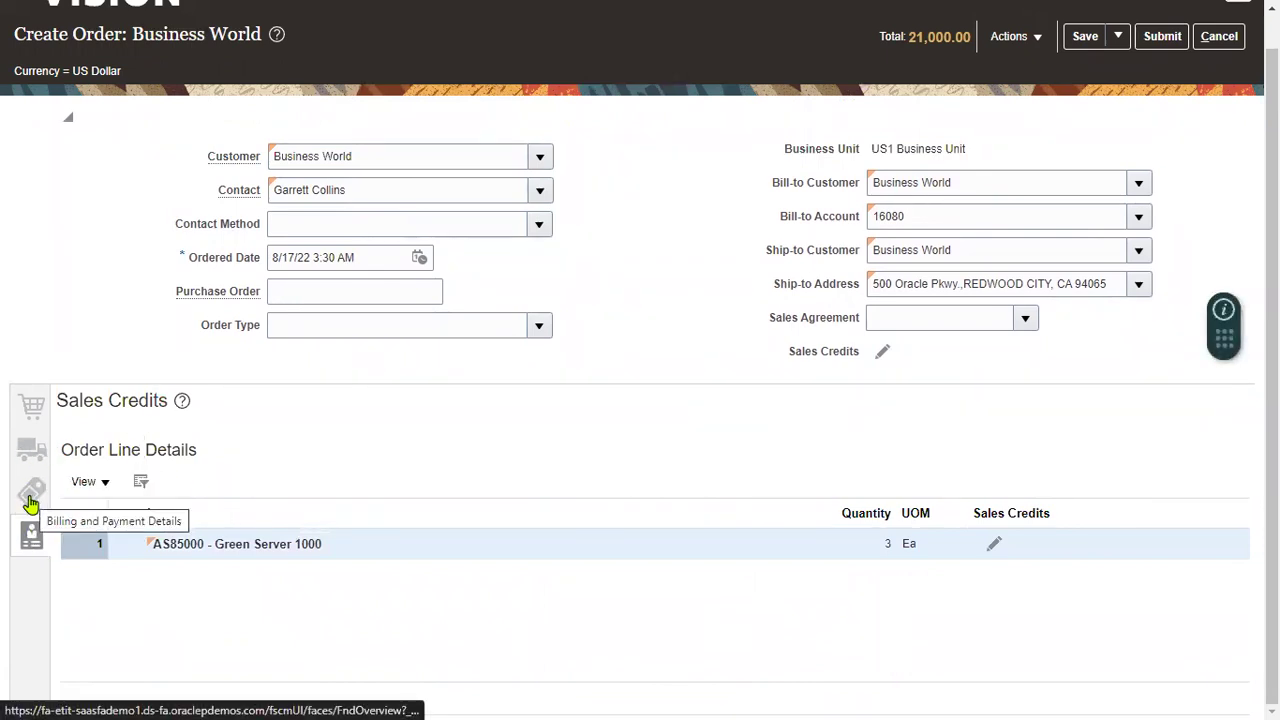
pyautogui.click(33, 410)
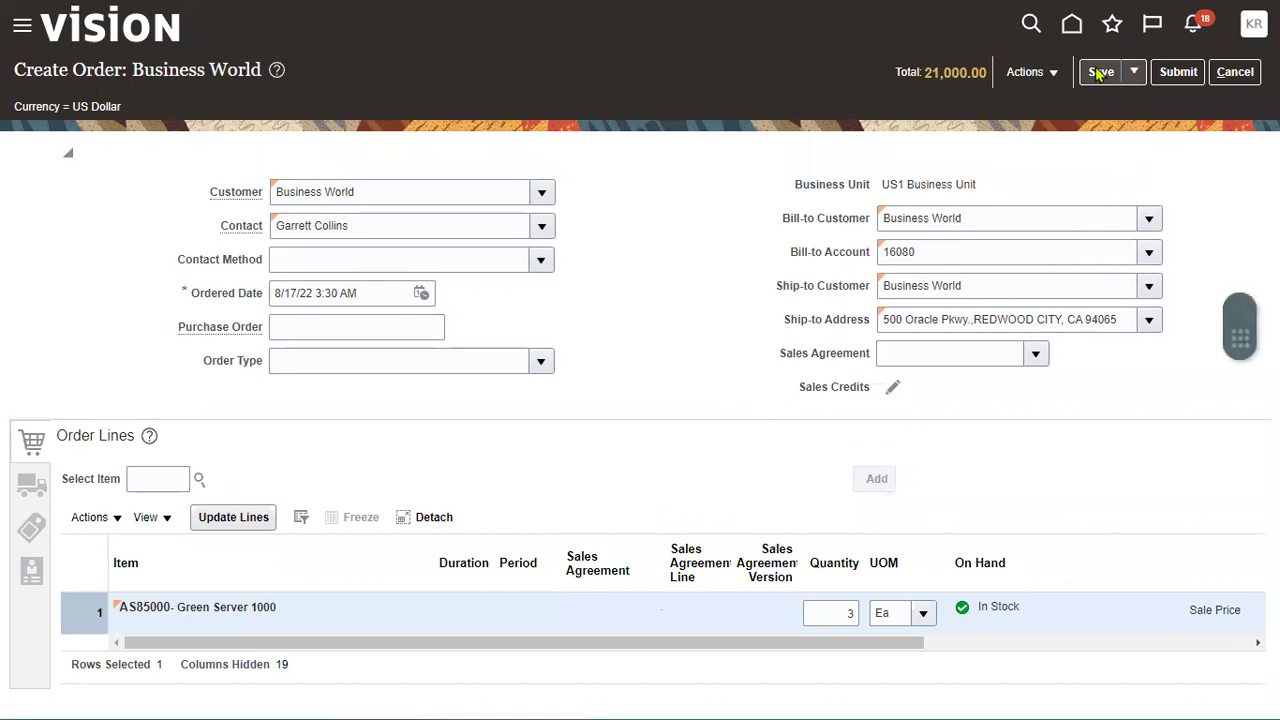
# - Save the order, copy order number 97409 from the title, and submit it
pyautogui.click(1100, 72)
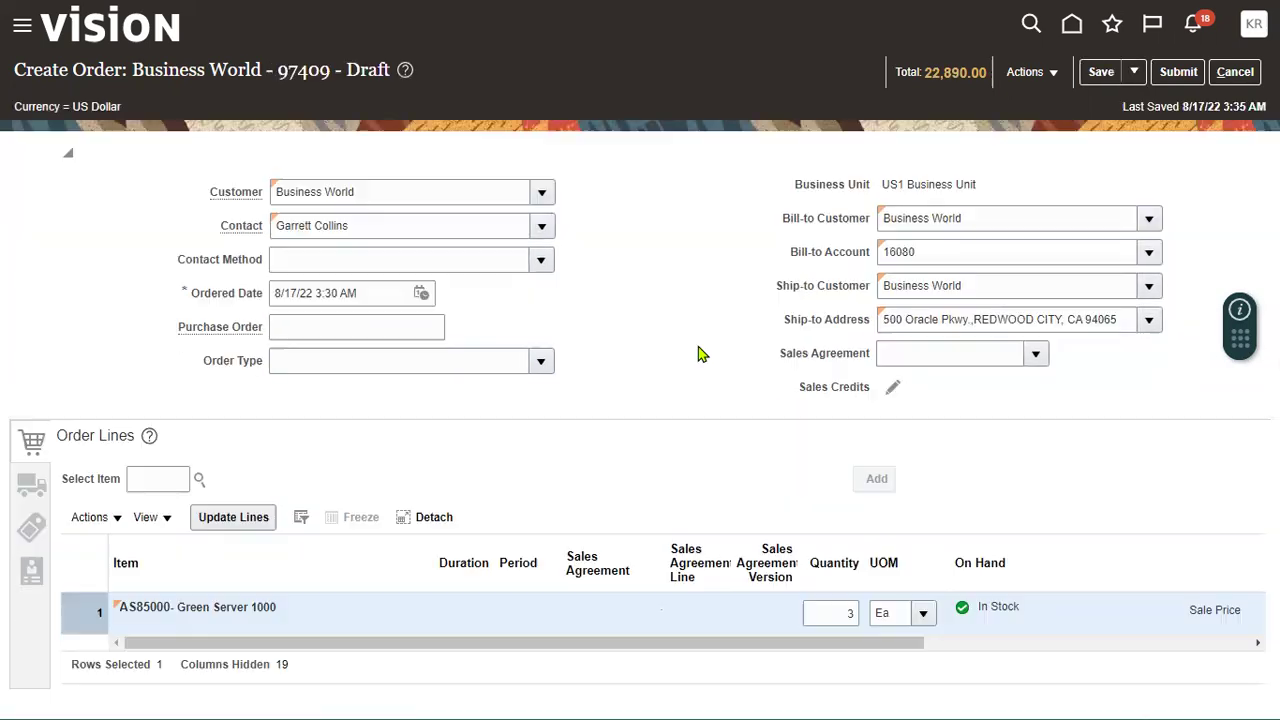
pyautogui.moveTo(278, 69); pyautogui.dragTo(388, 69)
pyautogui.rightClick(314, 72)
pyautogui.click(366, 90)
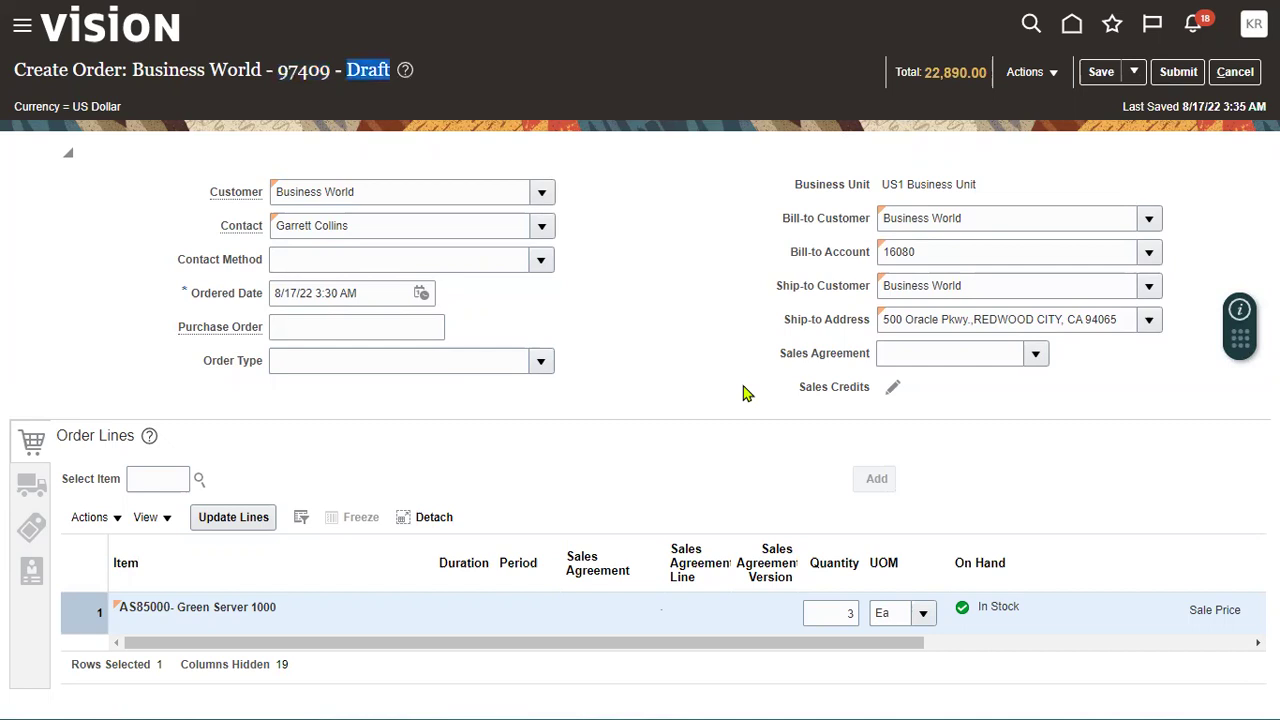
pyautogui.click(1171, 80)
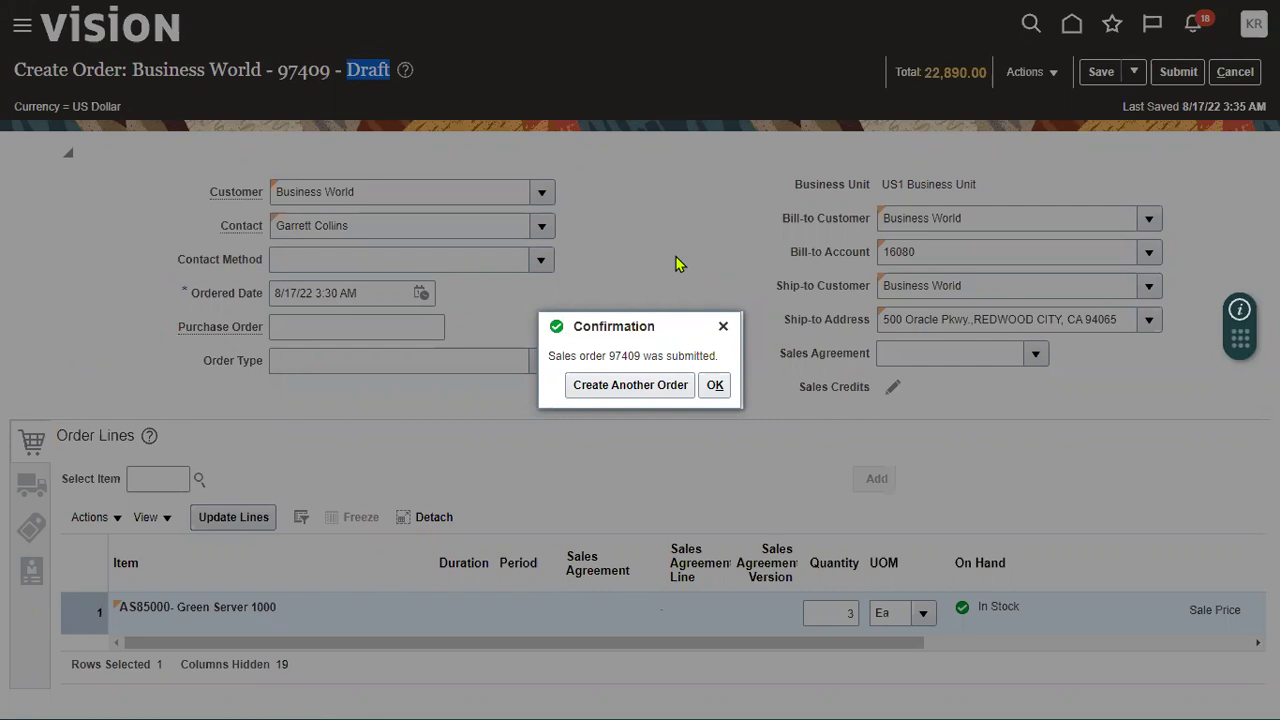
pyautogui.click(714, 386)
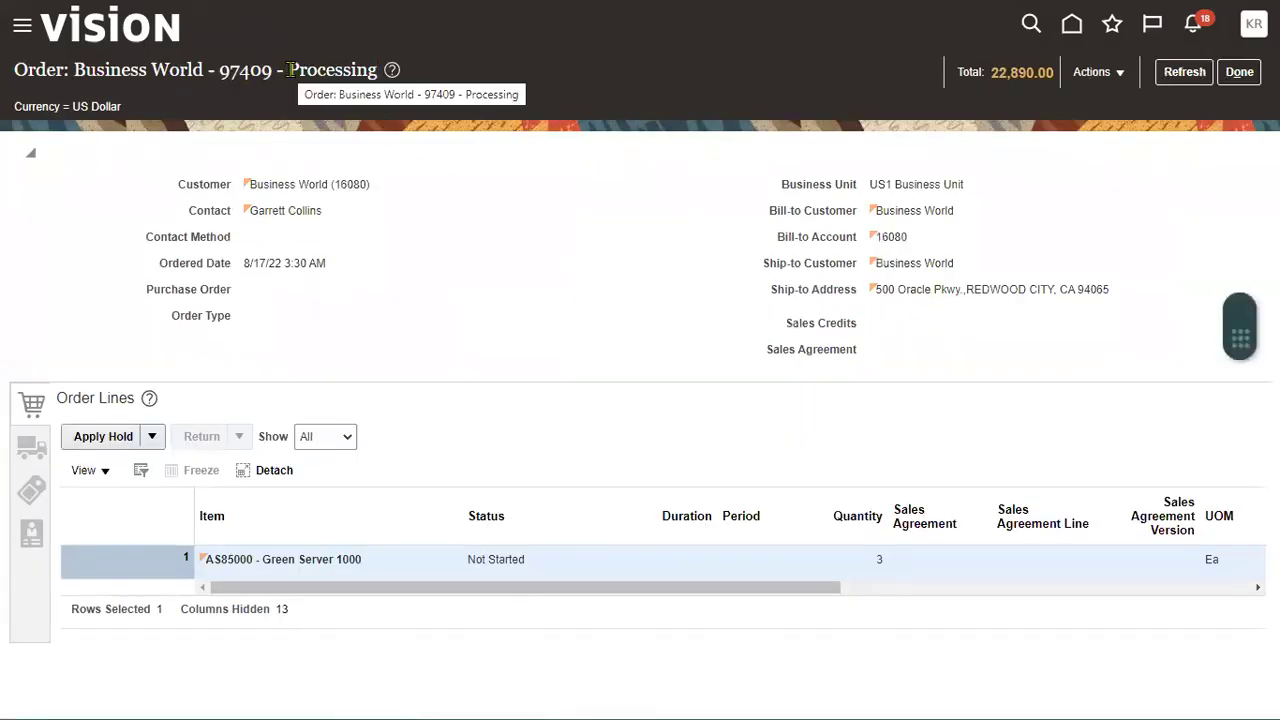
pyautogui.moveTo(289, 70); pyautogui.dragTo(375, 70)
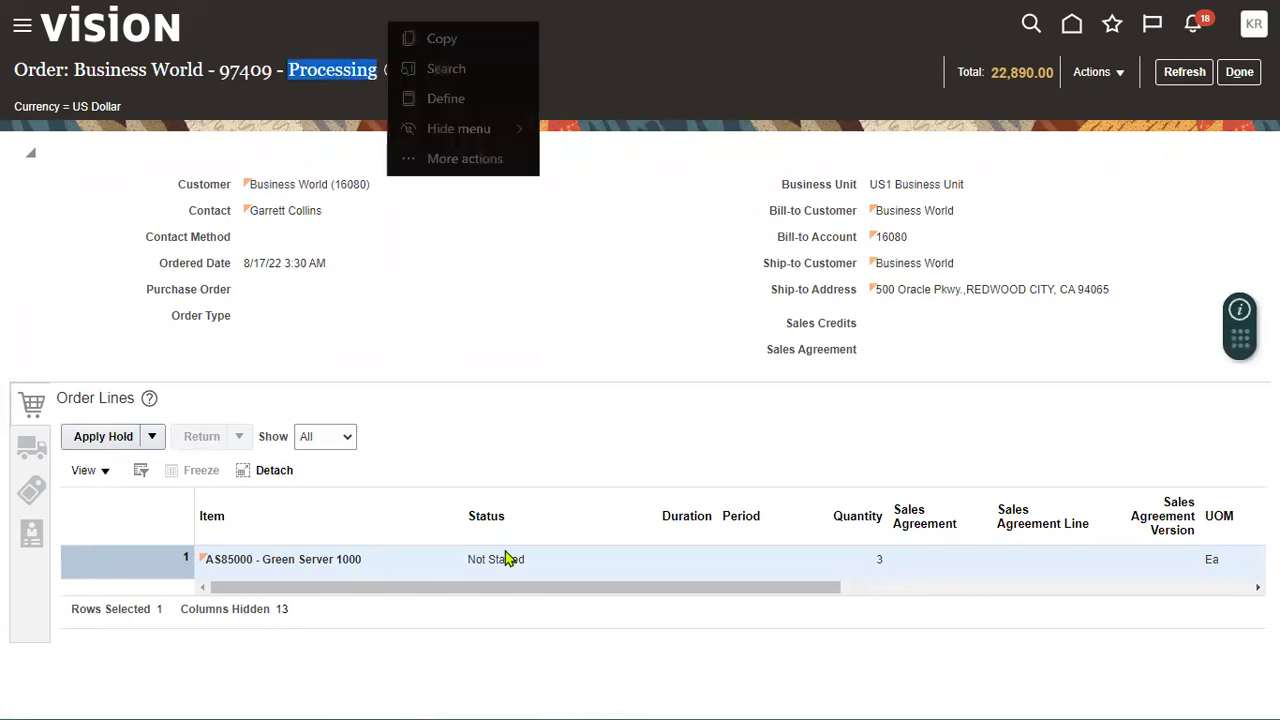
pyautogui.click(526, 418)
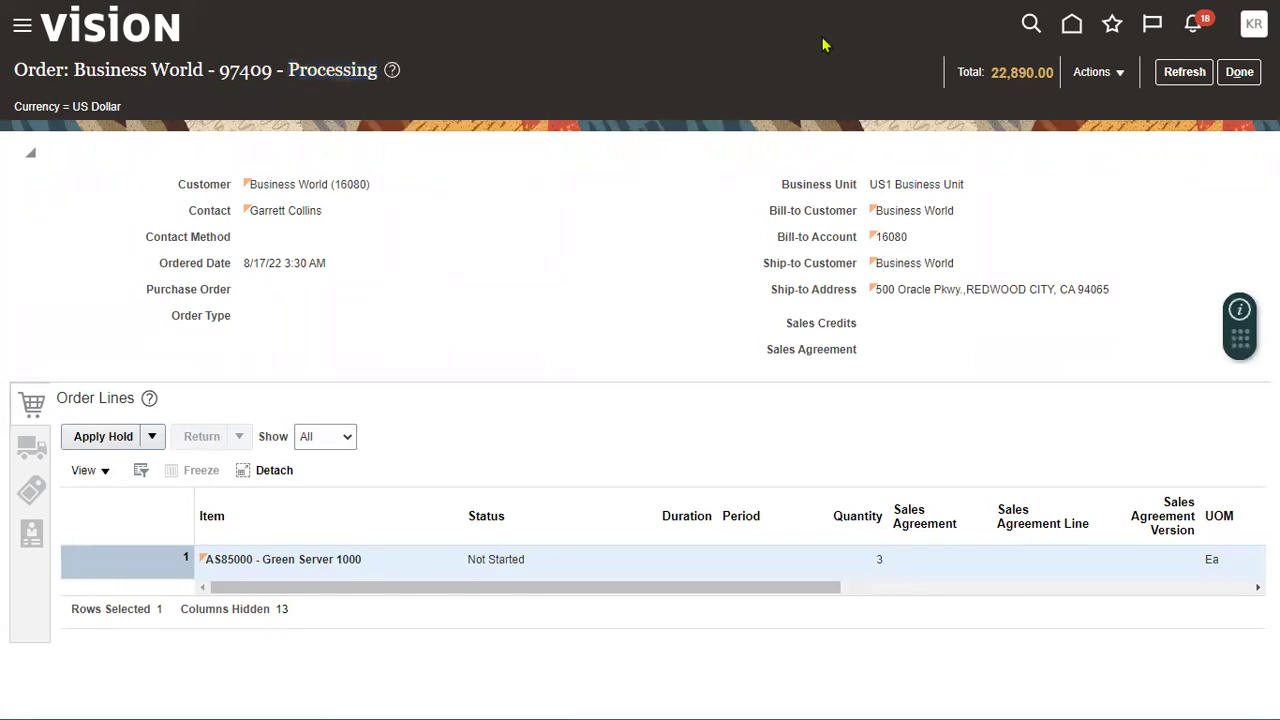
pyautogui.moveTo(506, 474)
pyautogui.mouseDown()
pyautogui.moveTo(443, 520)
pyautogui.moveTo(526, 628)
pyautogui.mouseUp()
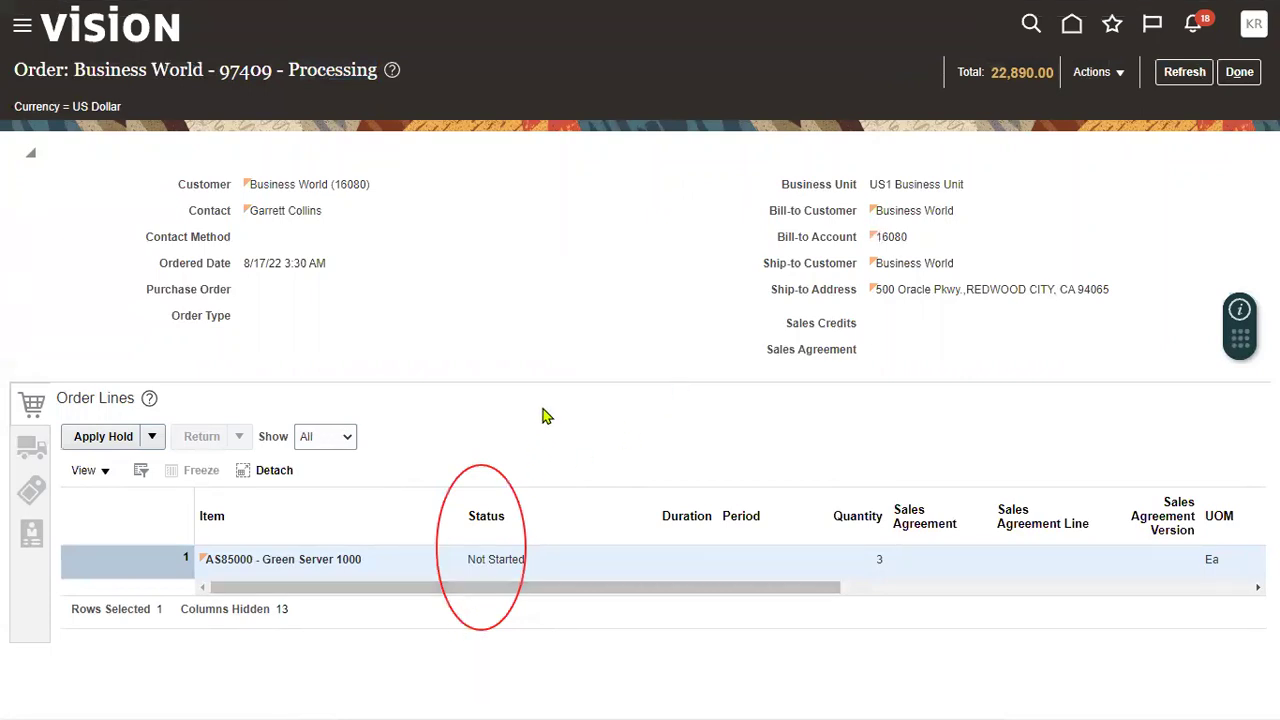
# - Refresh order 97409 repeatedly until the Green Server 1000 line shows Scheduled
pyautogui.click(1182, 73)
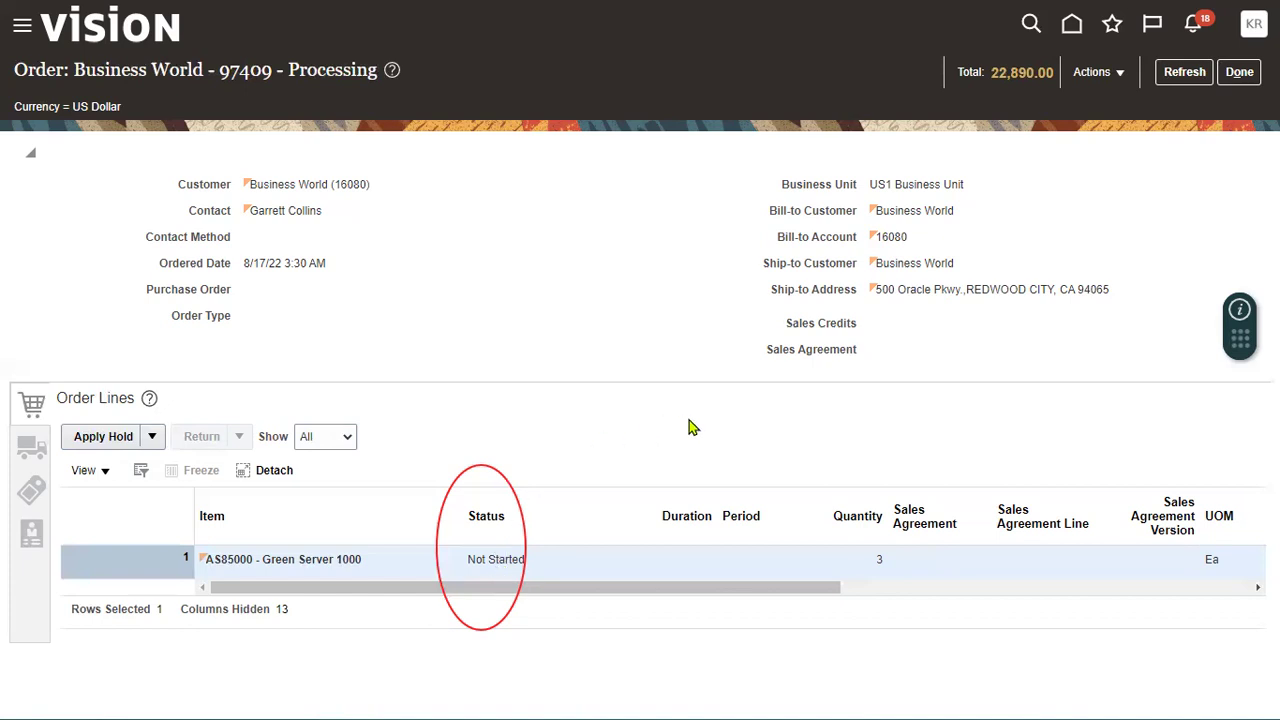
pyautogui.click(1182, 74)
pyautogui.click(1186, 74)
pyautogui.click(1184, 72)
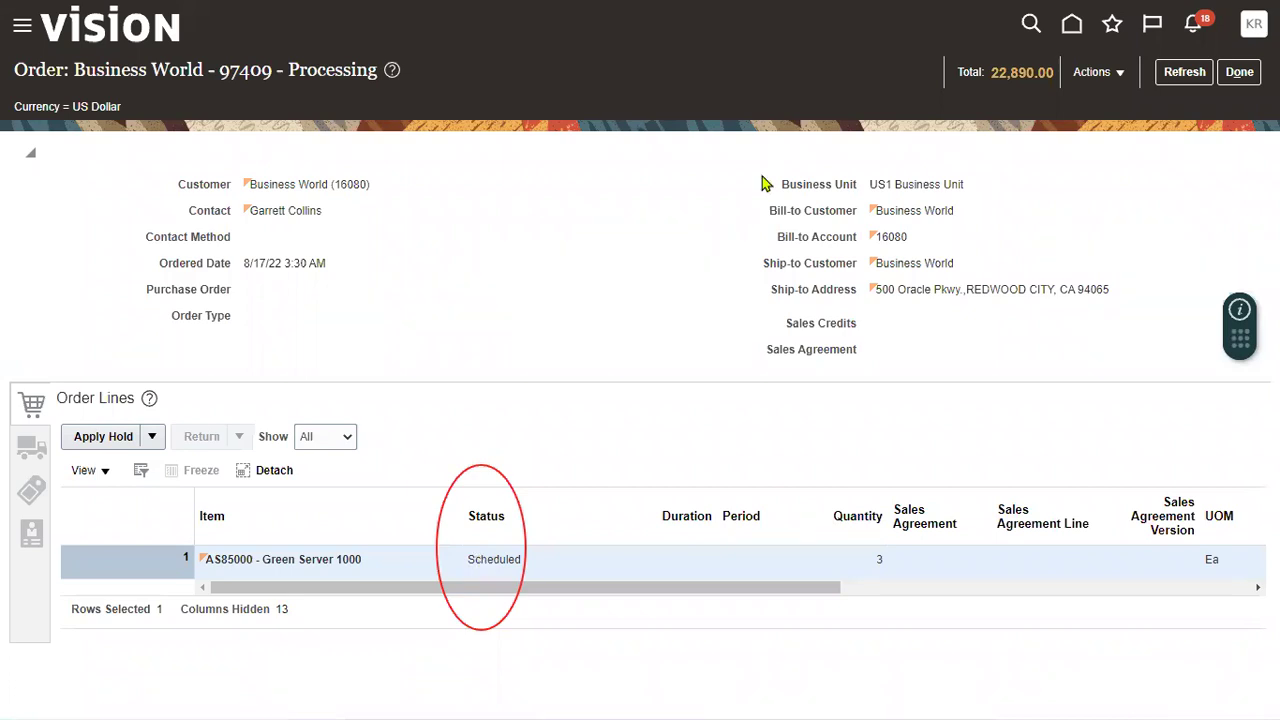
pyautogui.click(1195, 72)
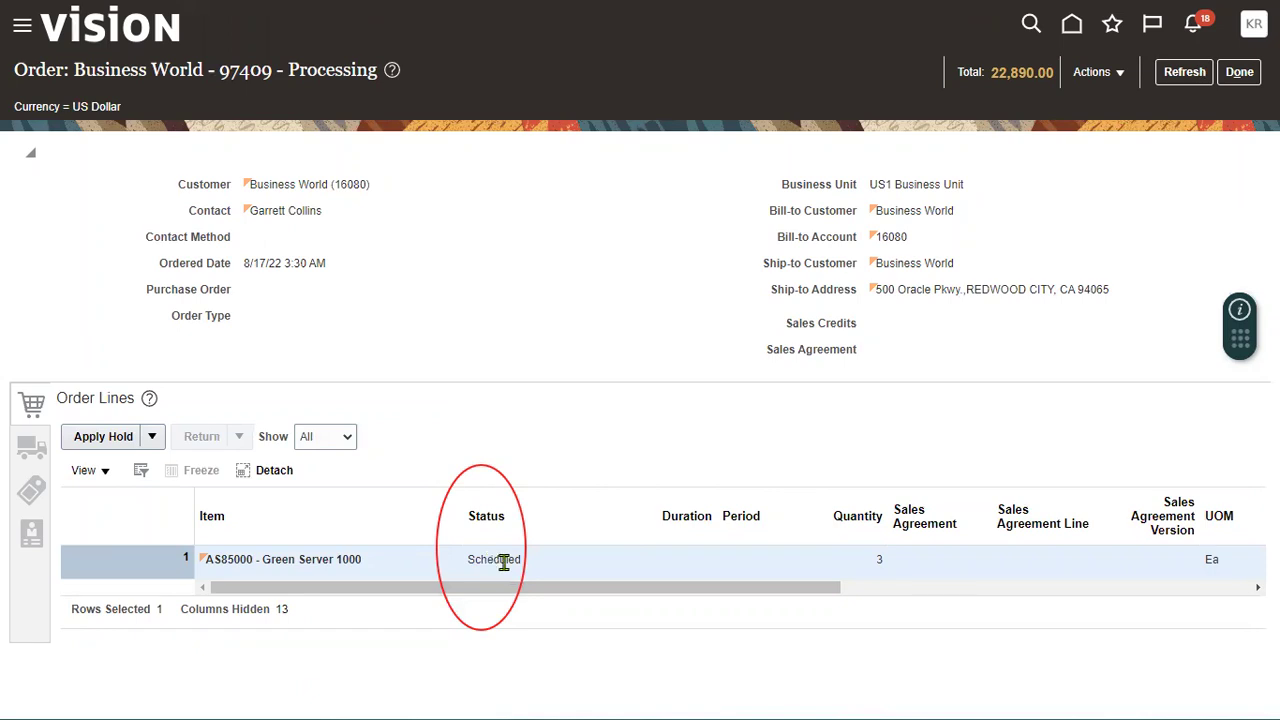
# - Refresh order 97409 again and open its Actions menu
pyautogui.click(1168, 78)
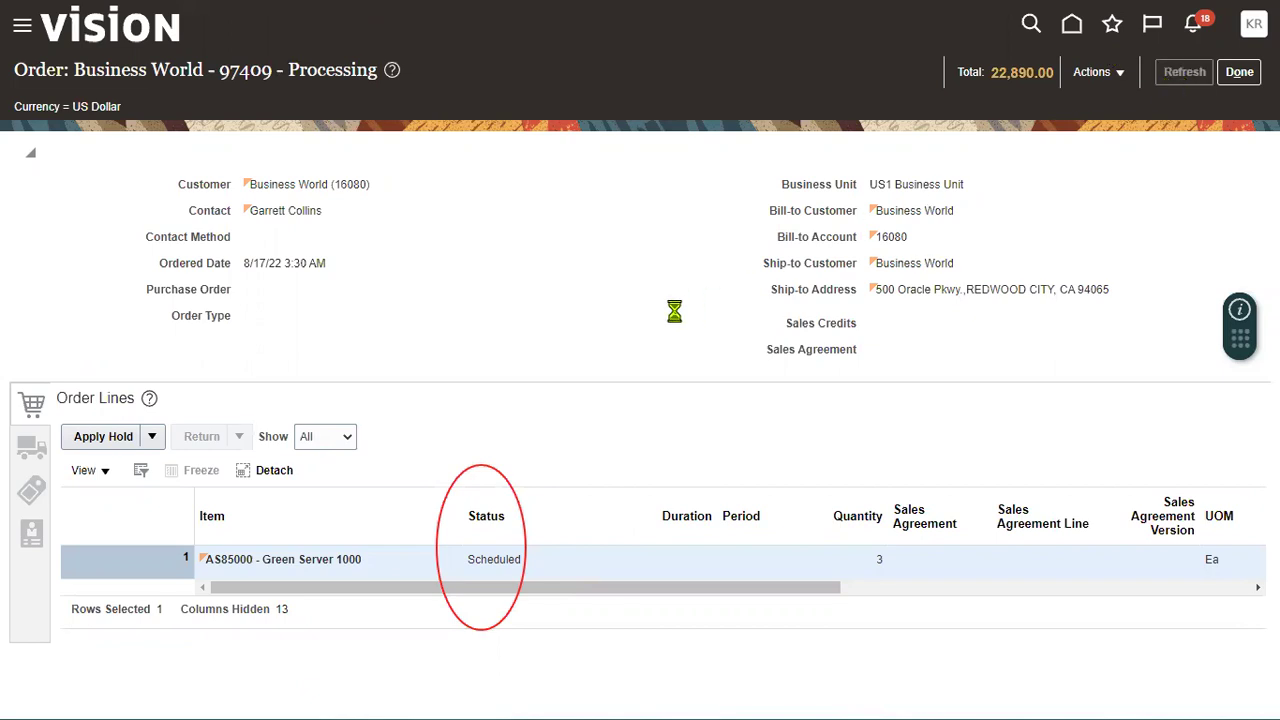
pyautogui.click(1101, 80)
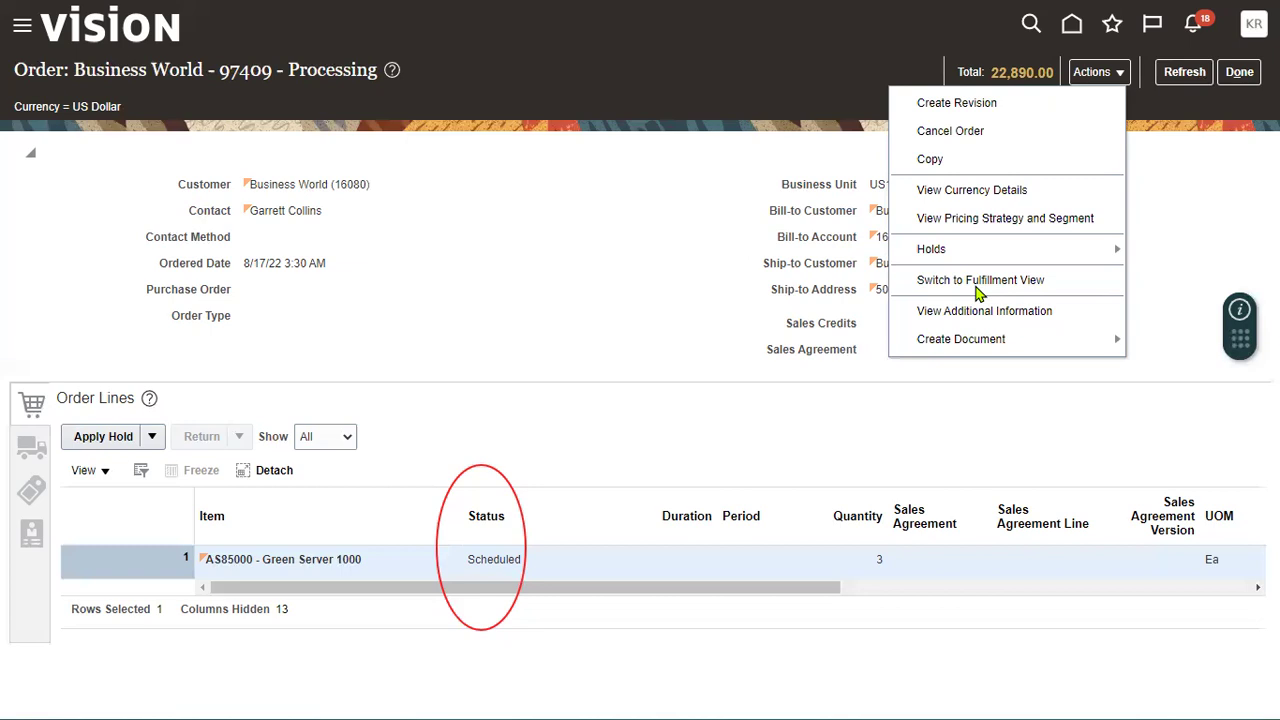
pyautogui.click(674, 178)
pyautogui.click(1174, 72)
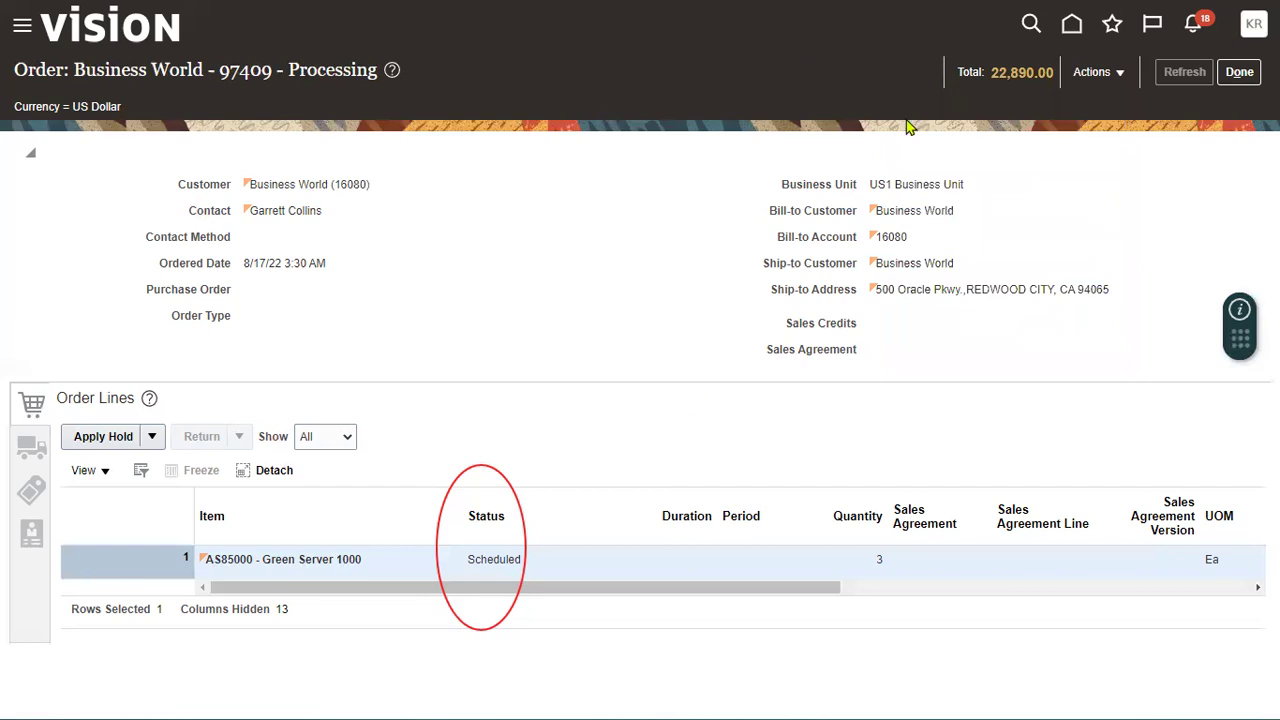
pyautogui.click(1099, 72)
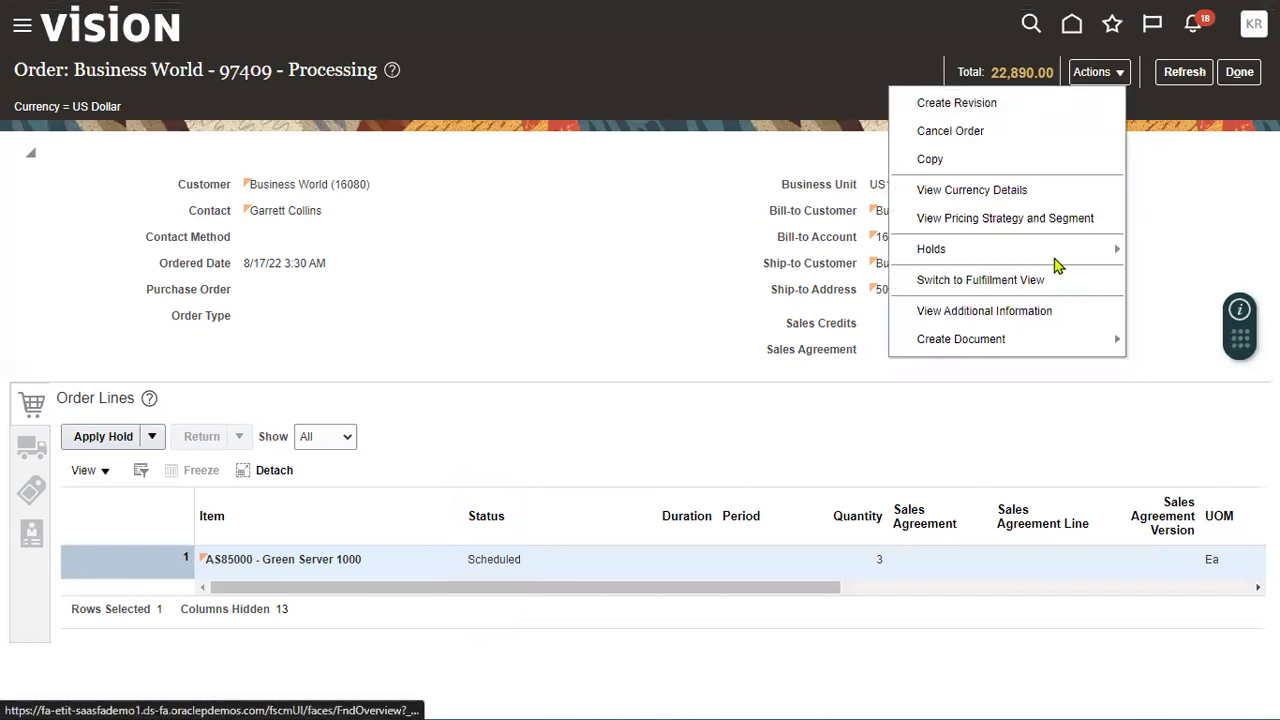
# - Switch order 97409 to Fulfillment View and locate line 1-1's Orchestration Process Number
pyautogui.click(997, 283)
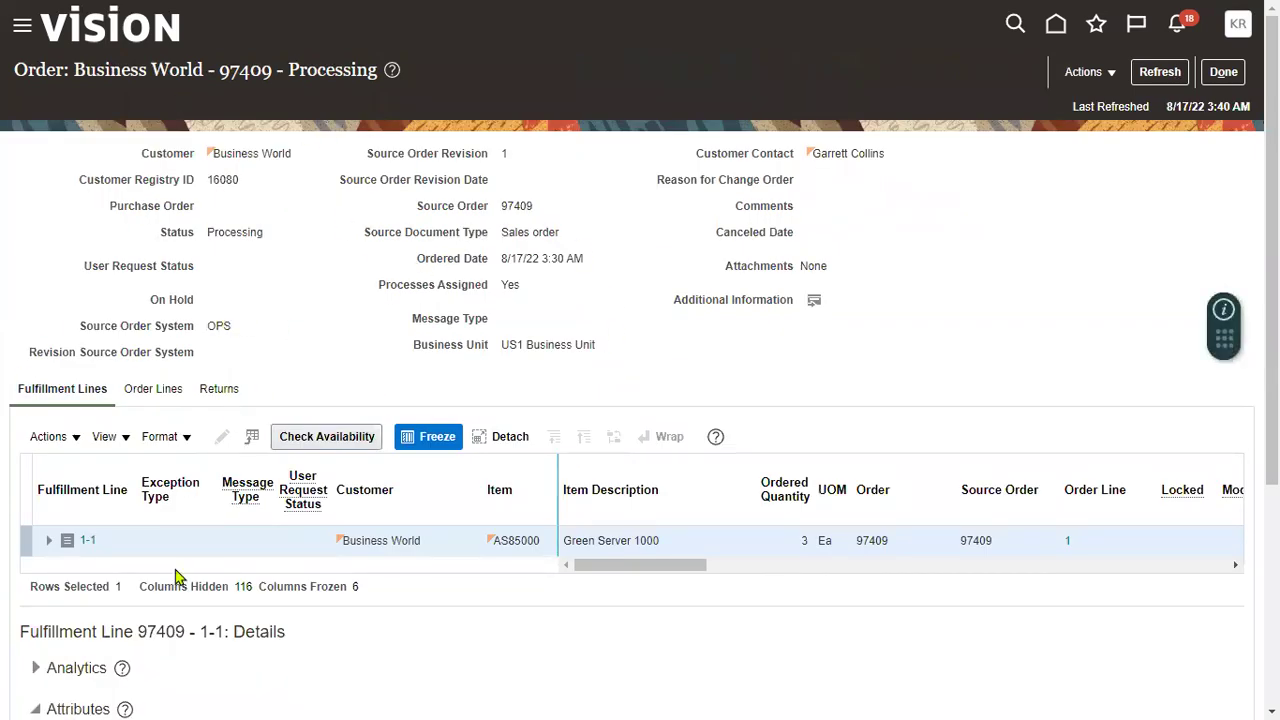
pyautogui.scroll(-2, 175, 577)
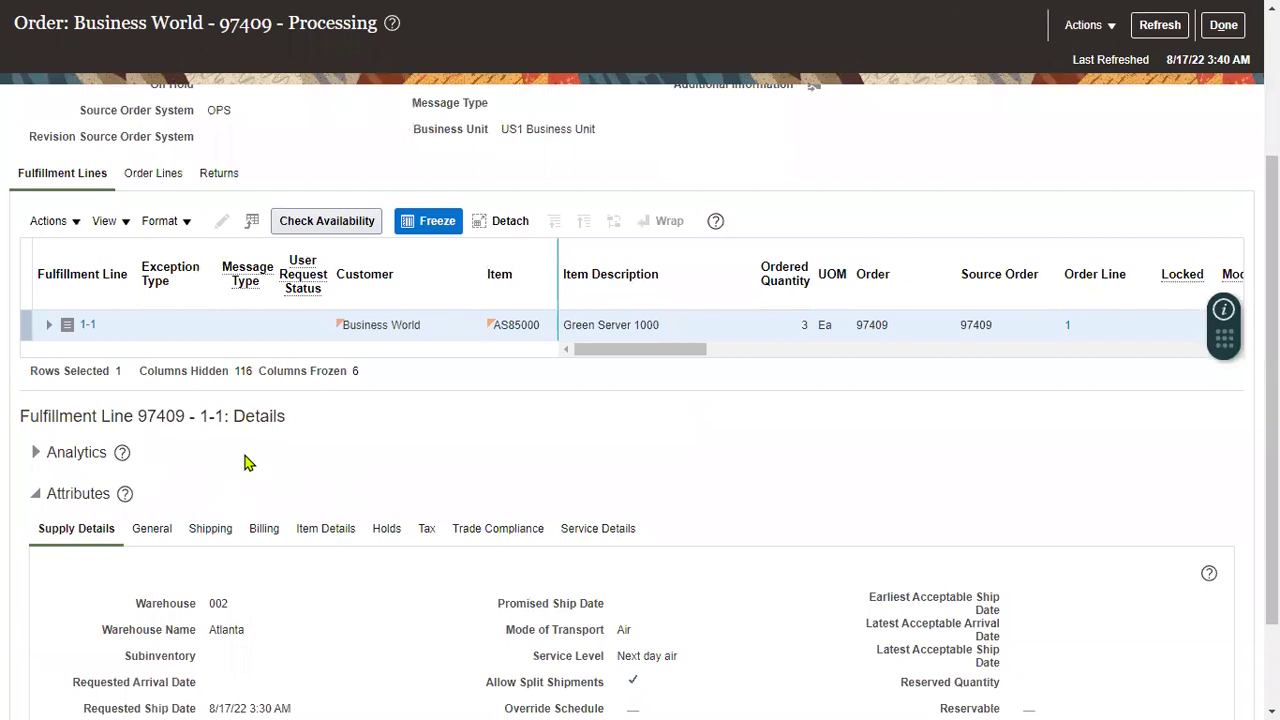
pyautogui.scroll(2, 248, 462)
pyautogui.scroll(-2, 200, 545)
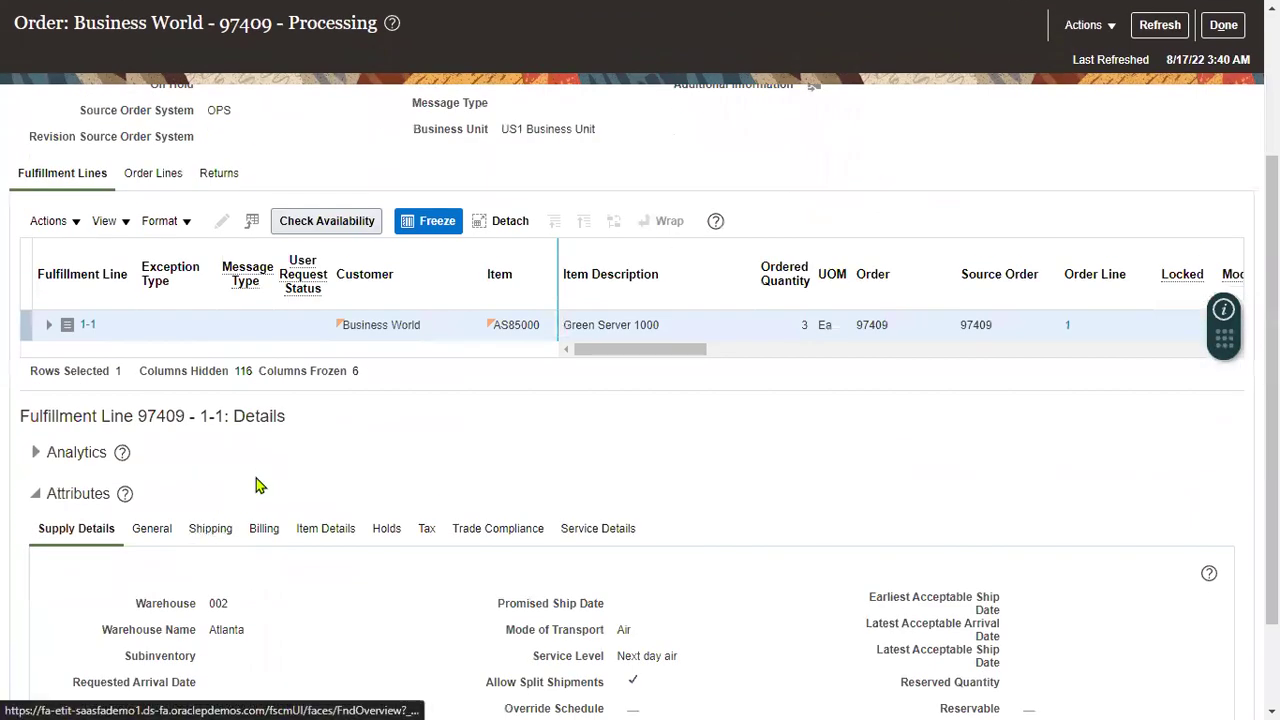
pyautogui.scroll(-1, 157, 541)
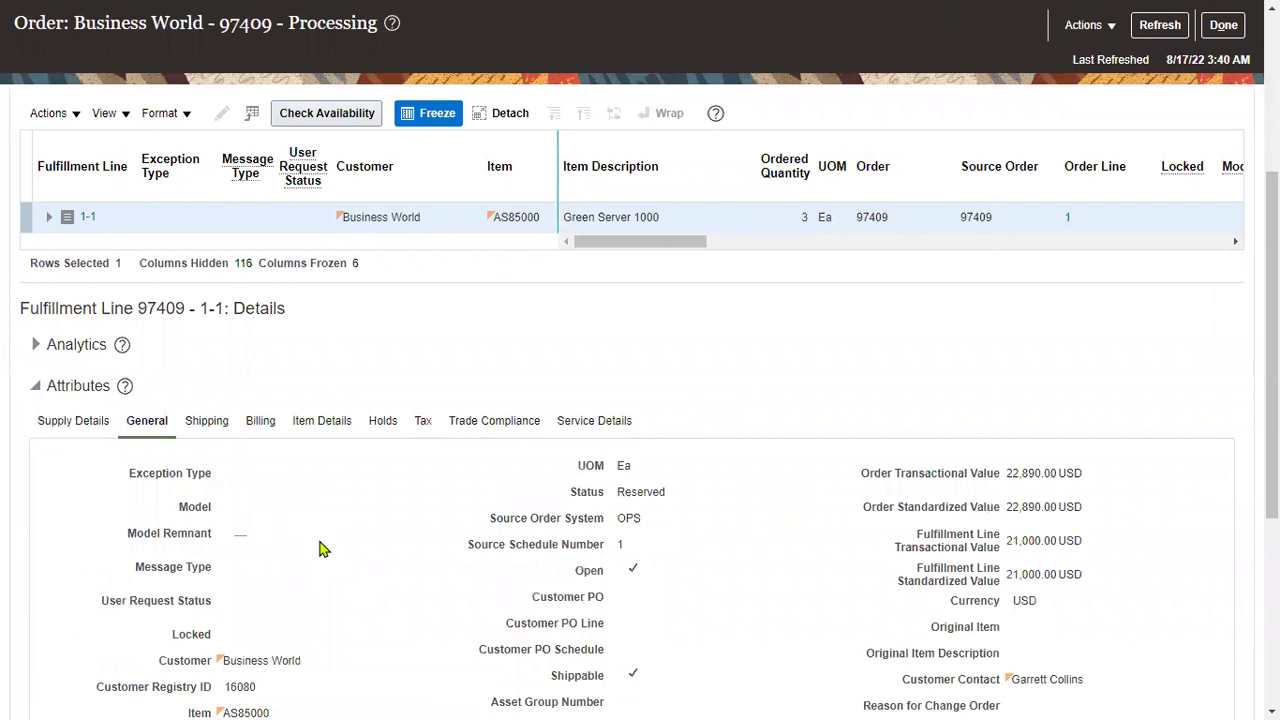
pyautogui.scroll(-3, 318, 541)
pyautogui.moveTo(45, 542); pyautogui.dragTo(210, 549)
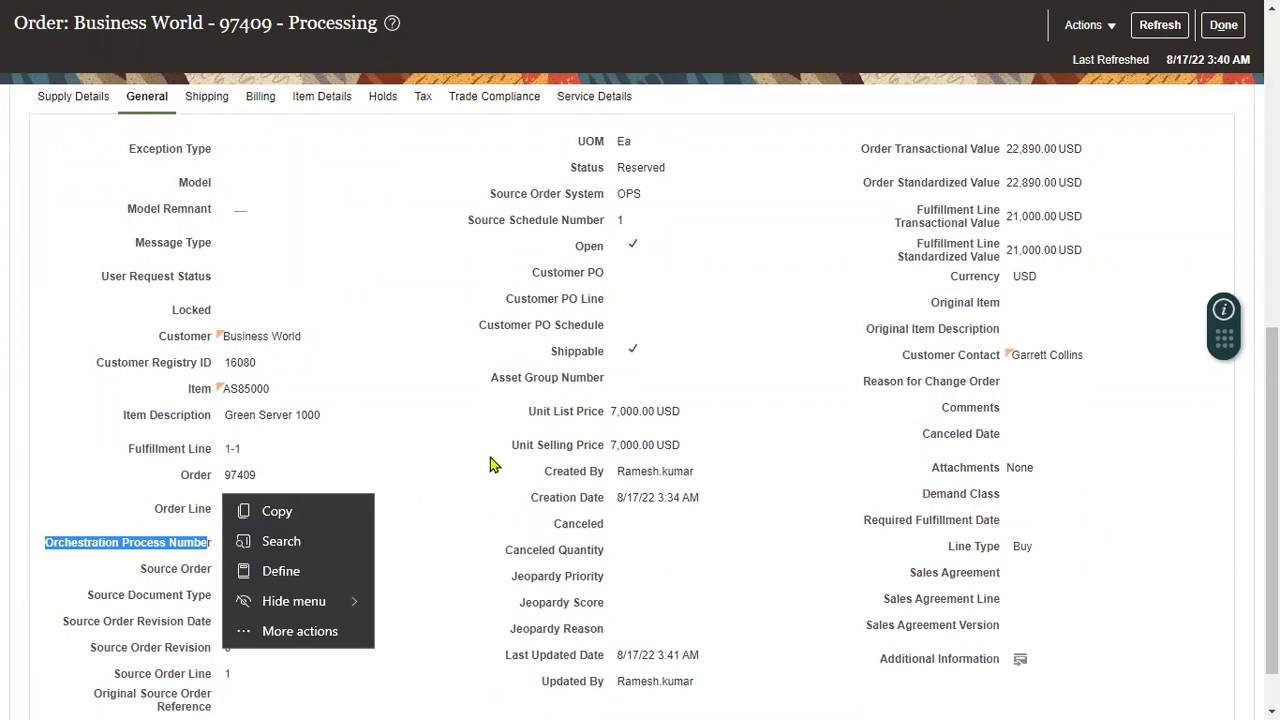
pyautogui.click(377, 543)
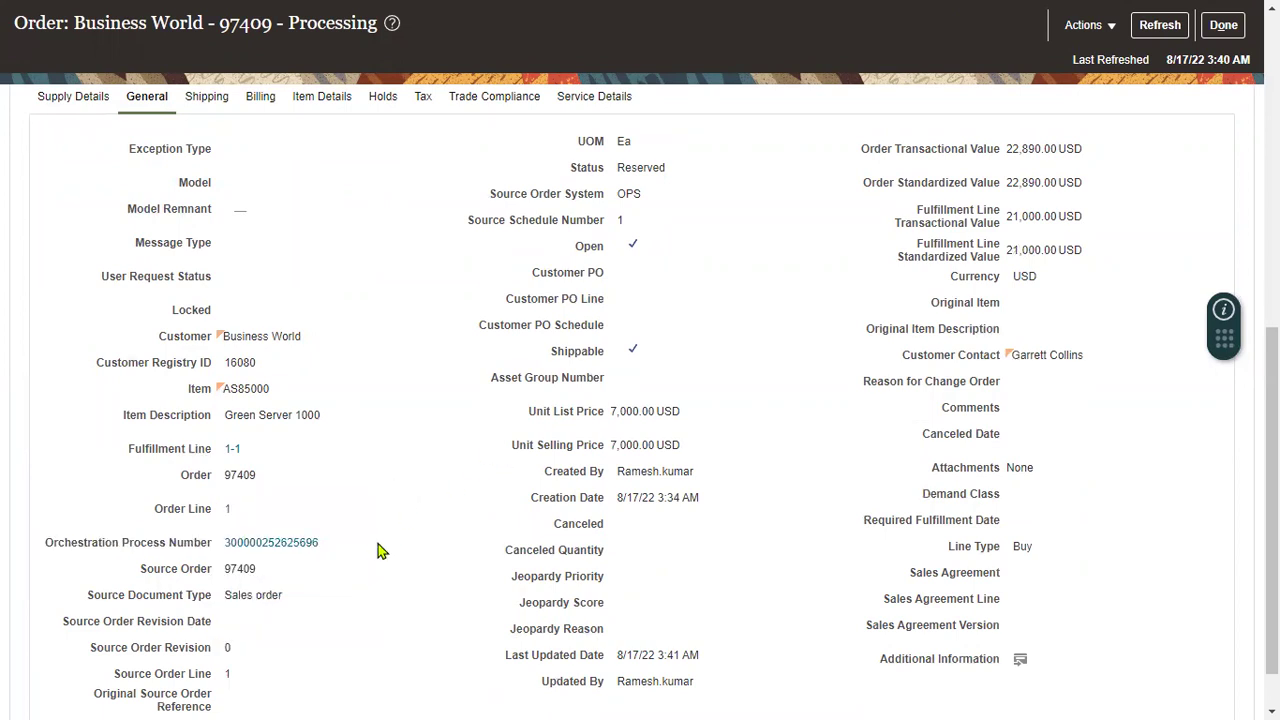
# - Open line 1-1's orchestration process and select the Ship task in its plan
pyautogui.click(284, 545)
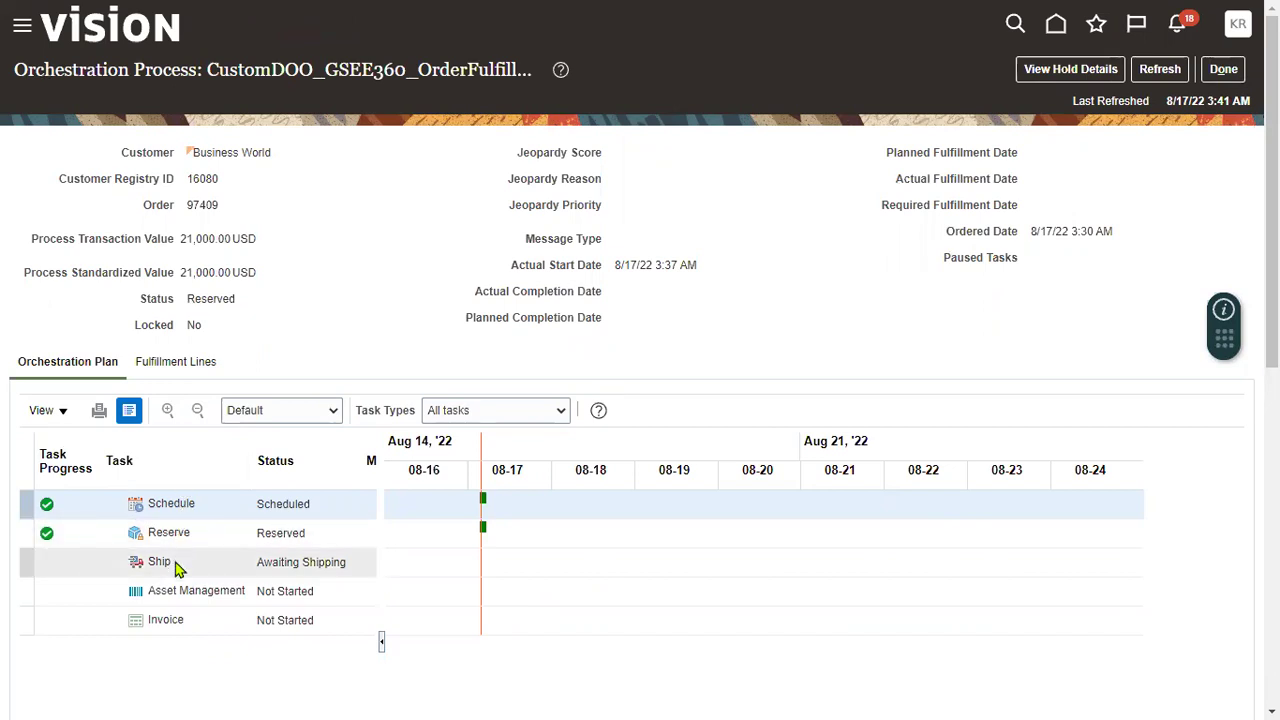
pyautogui.click(175, 565)
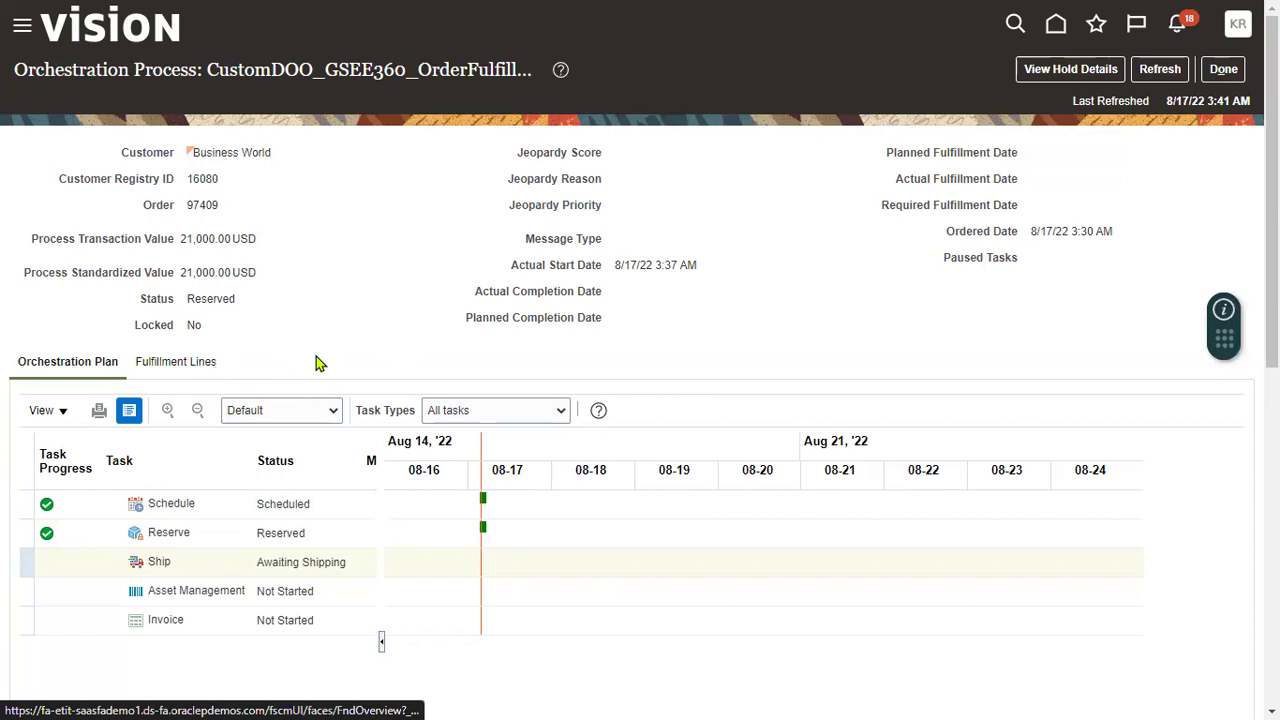
pyautogui.scroll(-3, 290, 365)
# - Show the Fulfillment Lines and pick out supply warehouse 002, Atlanta
pyautogui.scroll(3, 223, 414)
pyautogui.click(200, 366)
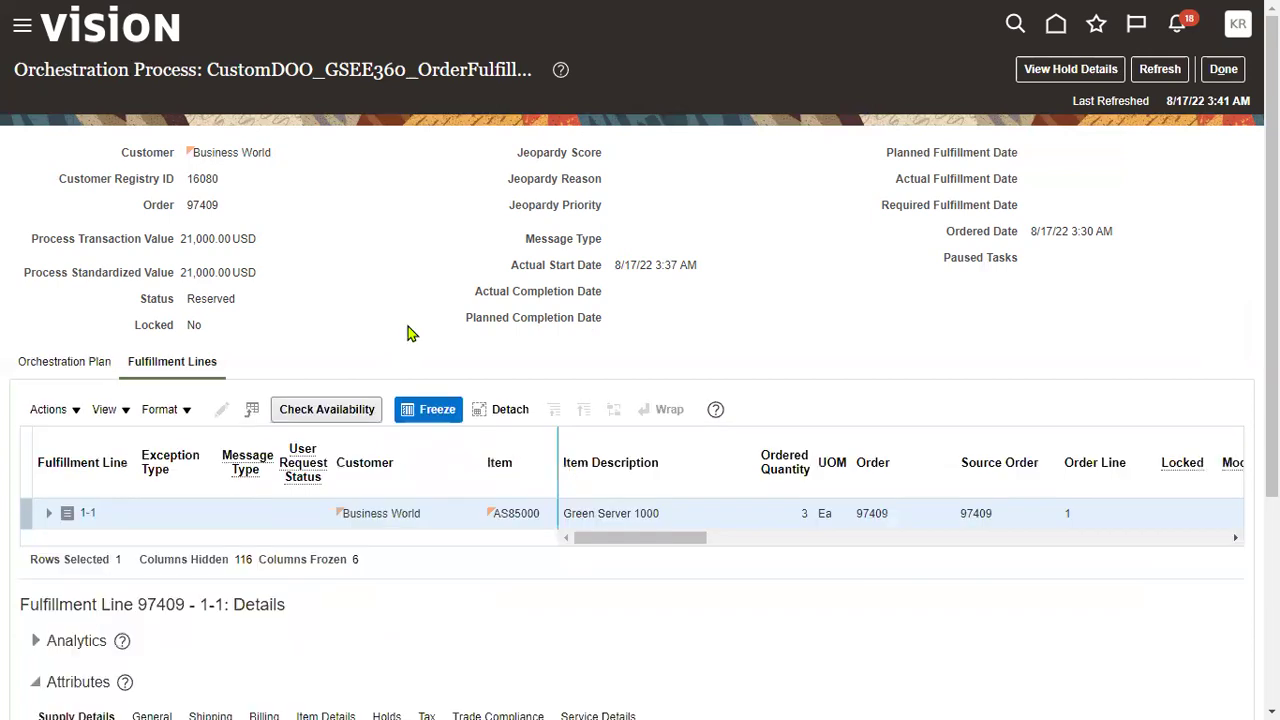
pyautogui.scroll(-3, 236, 538)
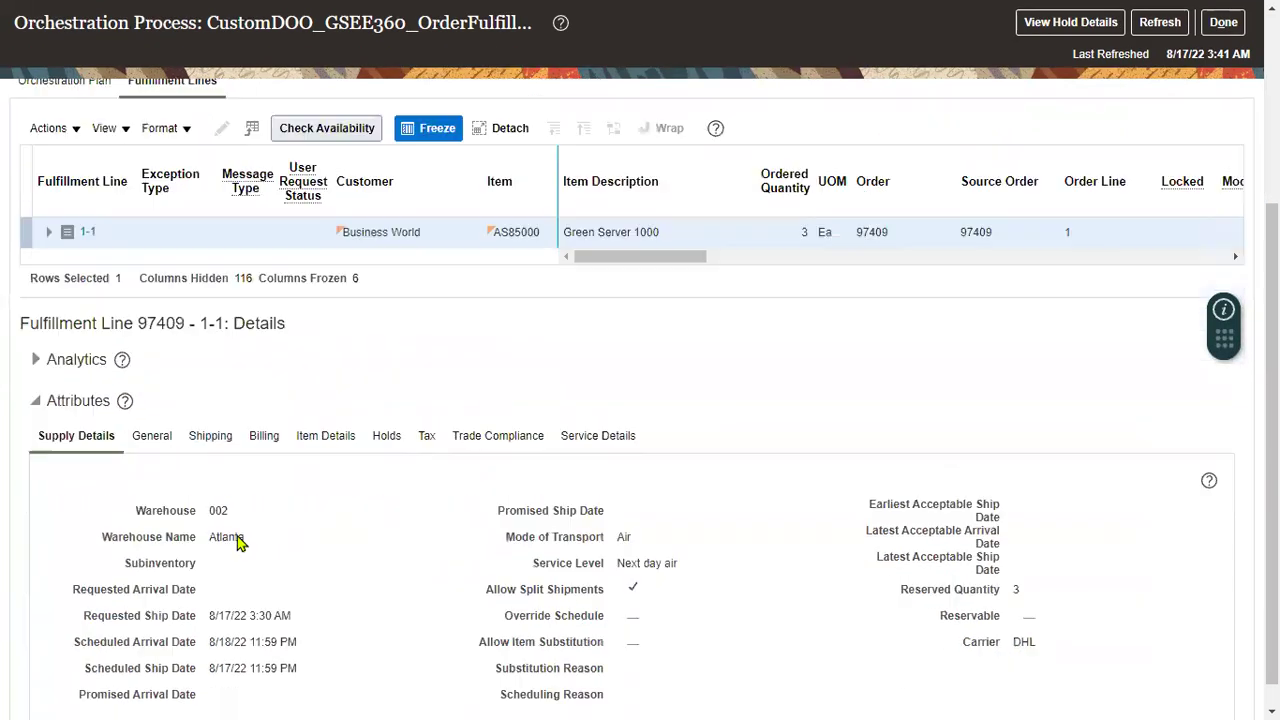
pyautogui.doubleClick(212, 483)
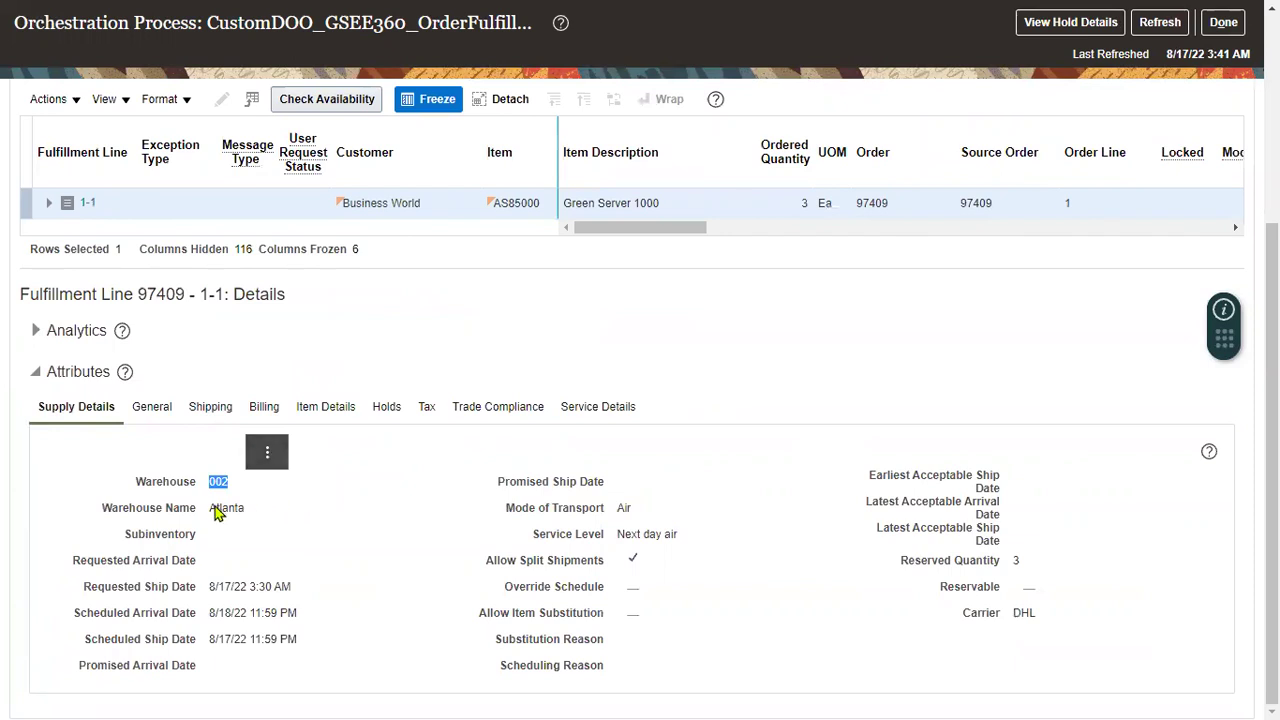
pyautogui.moveTo(208, 508); pyautogui.dragTo(254, 508)
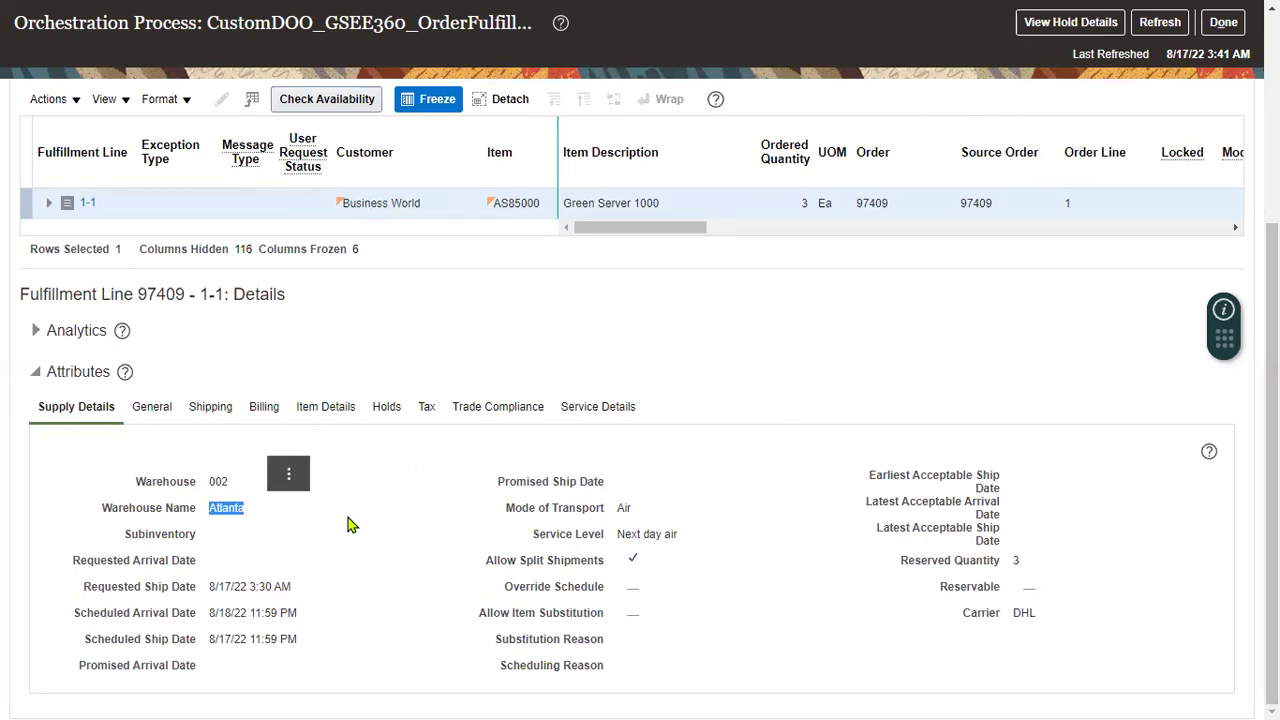
pyautogui.click(288, 473)
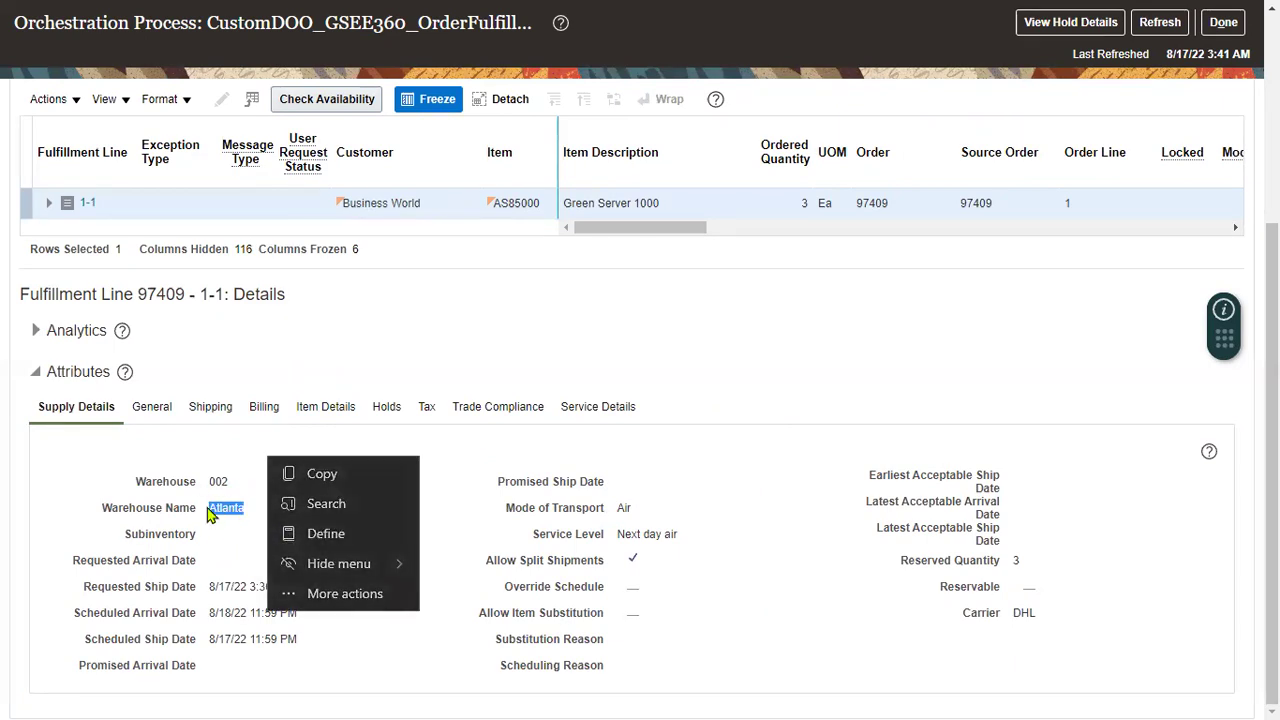
pyautogui.click(209, 532)
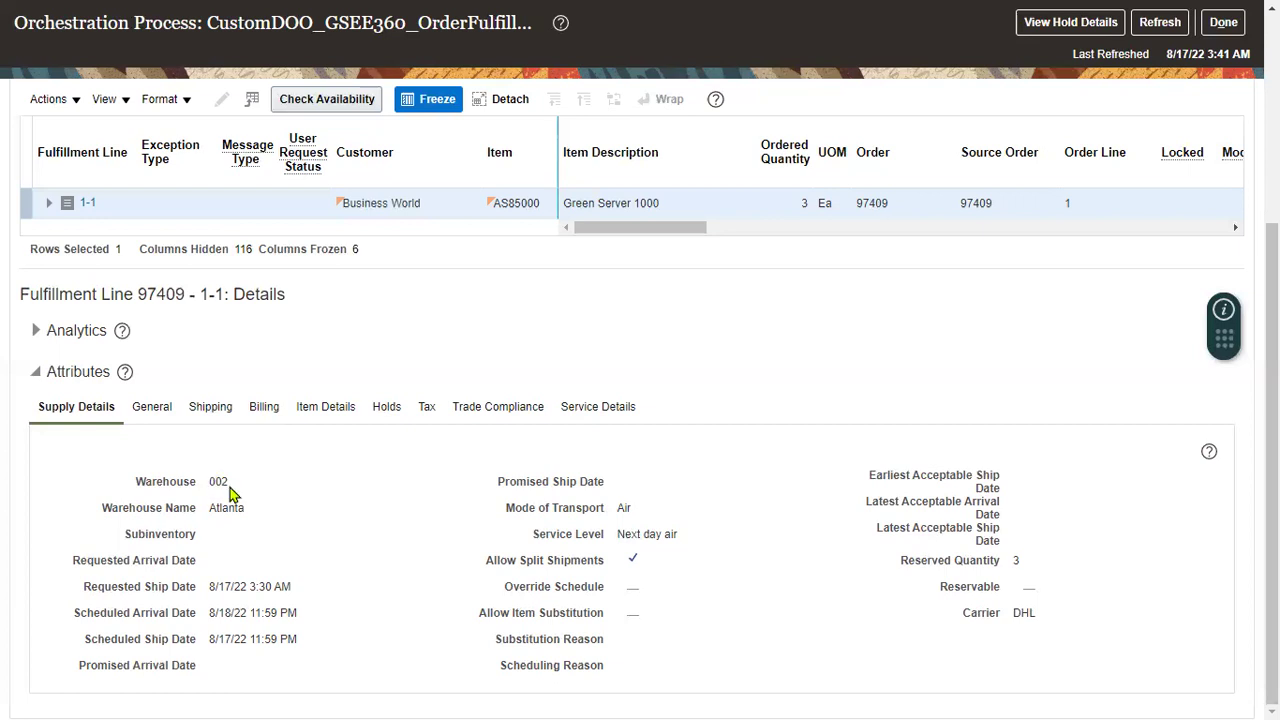
# - Pick out item number AS85000 and order number 97409
pyautogui.scroll(2, 540, 369)
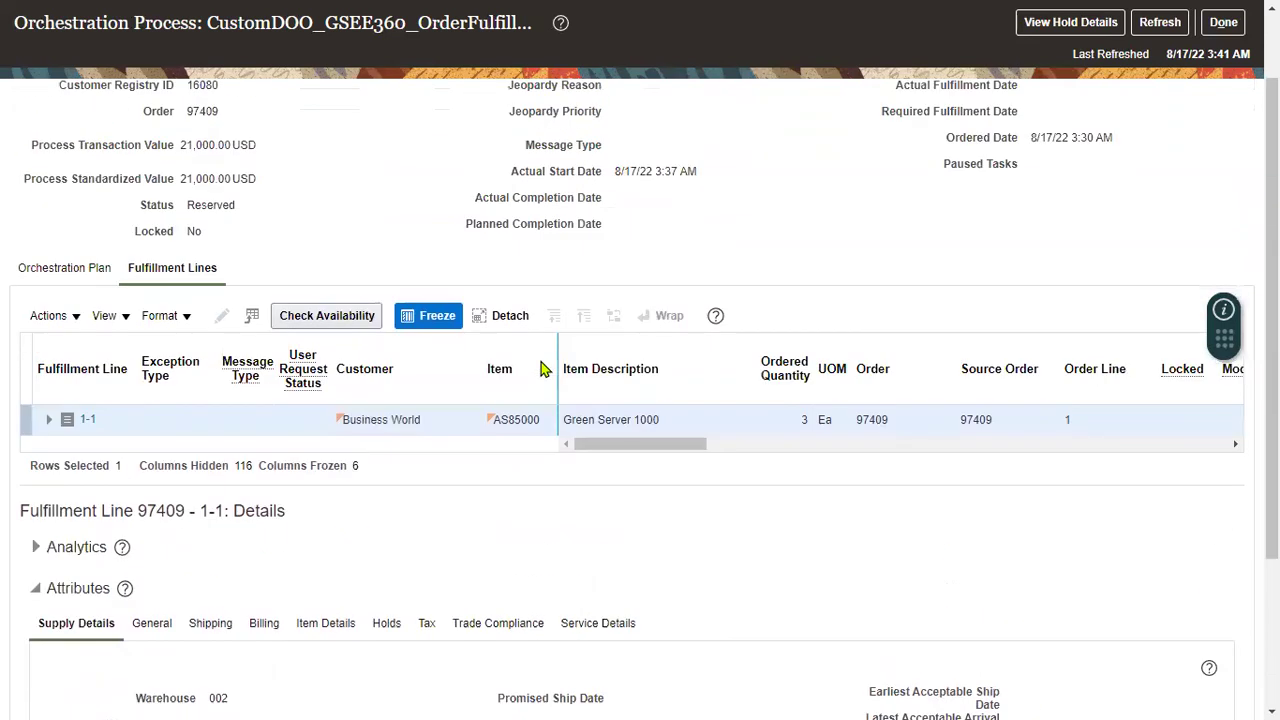
pyautogui.doubleClick(515, 419)
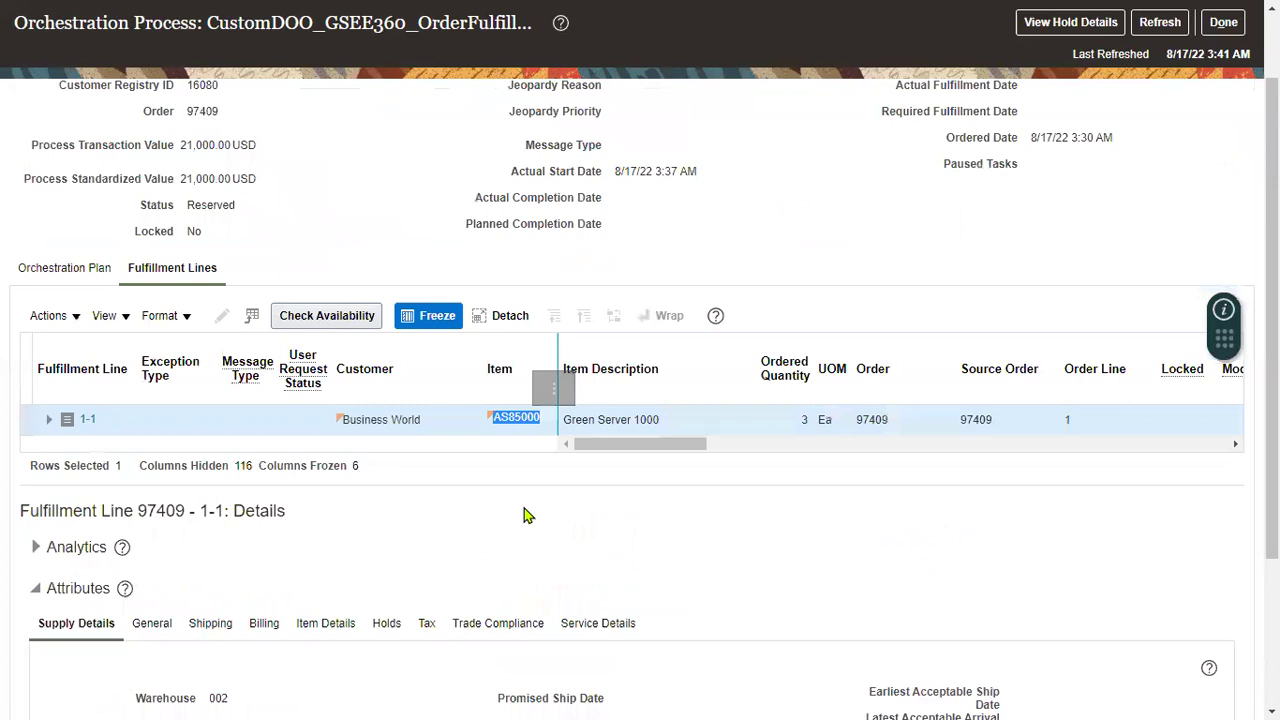
pyautogui.scroll(1, 524, 508)
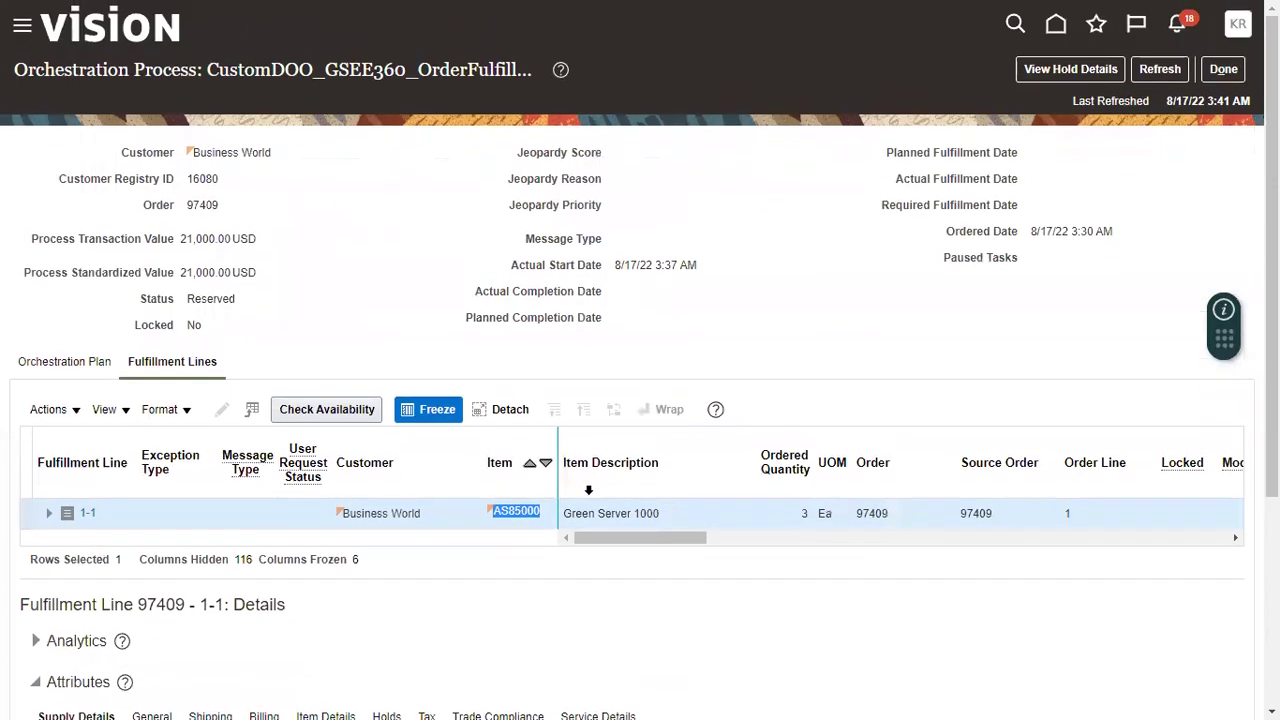
pyautogui.click(805, 515)
pyautogui.moveTo(188, 205); pyautogui.dragTo(224, 205)
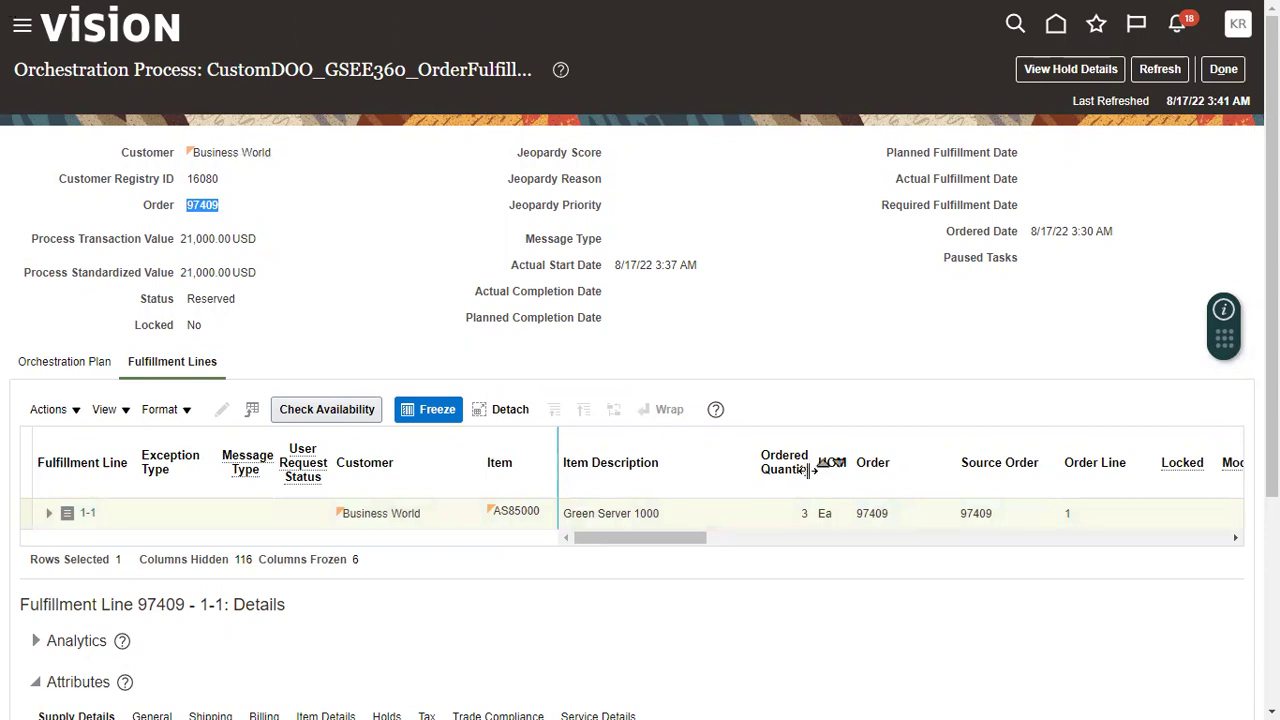
# - In the Excel checklist, append '- 97409' to the Create Sales Order step in B6
pyautogui.press('super+Tab')
pyautogui.press('Return')
pyautogui.doubleClick(307, 353)
pyautogui.write('- ')
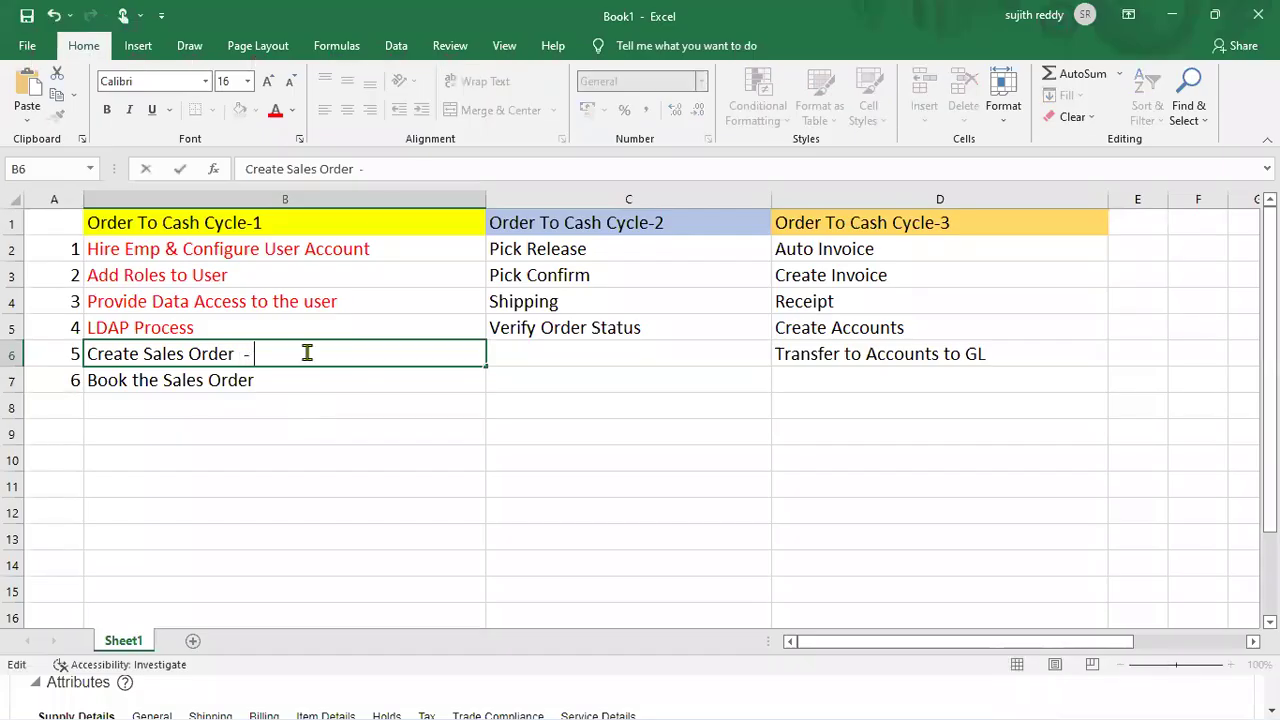
pyautogui.write('97409')
pyautogui.press('Return')
# - Color the Create Sales Order and Book the Sales Order steps (B6:B7) red
pyautogui.moveTo(331, 354); pyautogui.dragTo(335, 380)
pyautogui.click(275, 113)
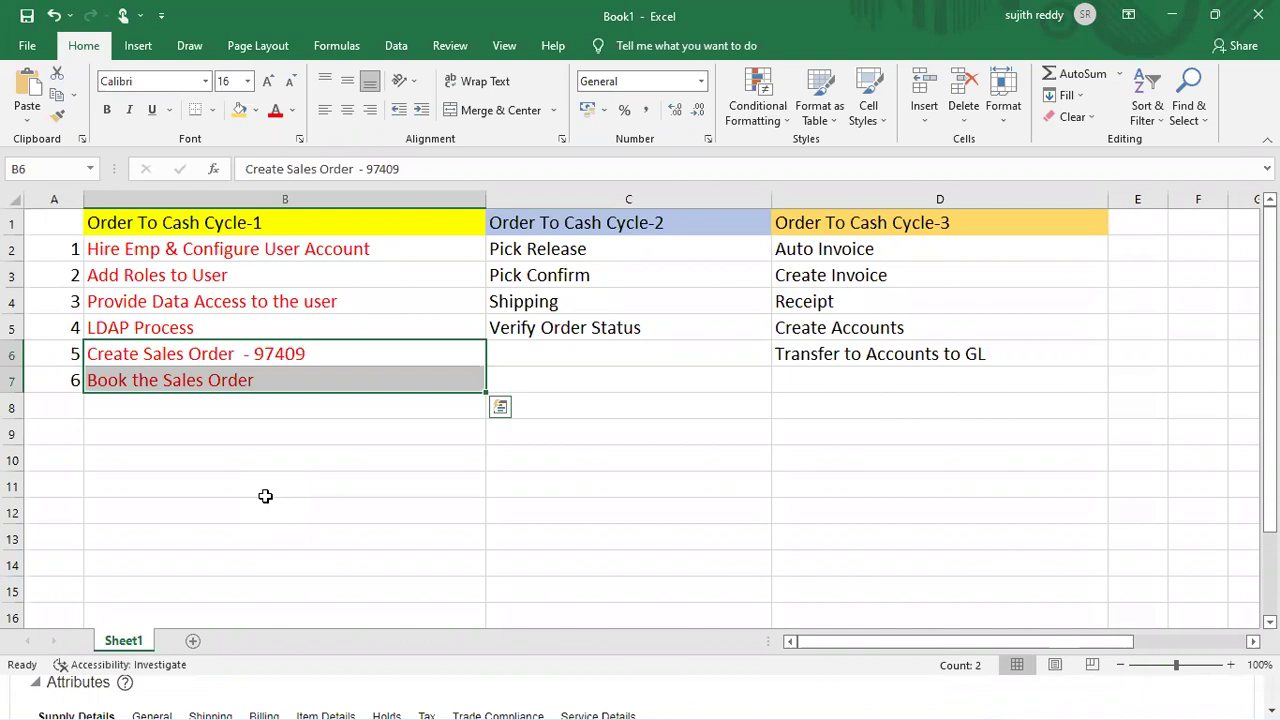
pyautogui.moveTo(607, 226); pyautogui.dragTo(609, 326)
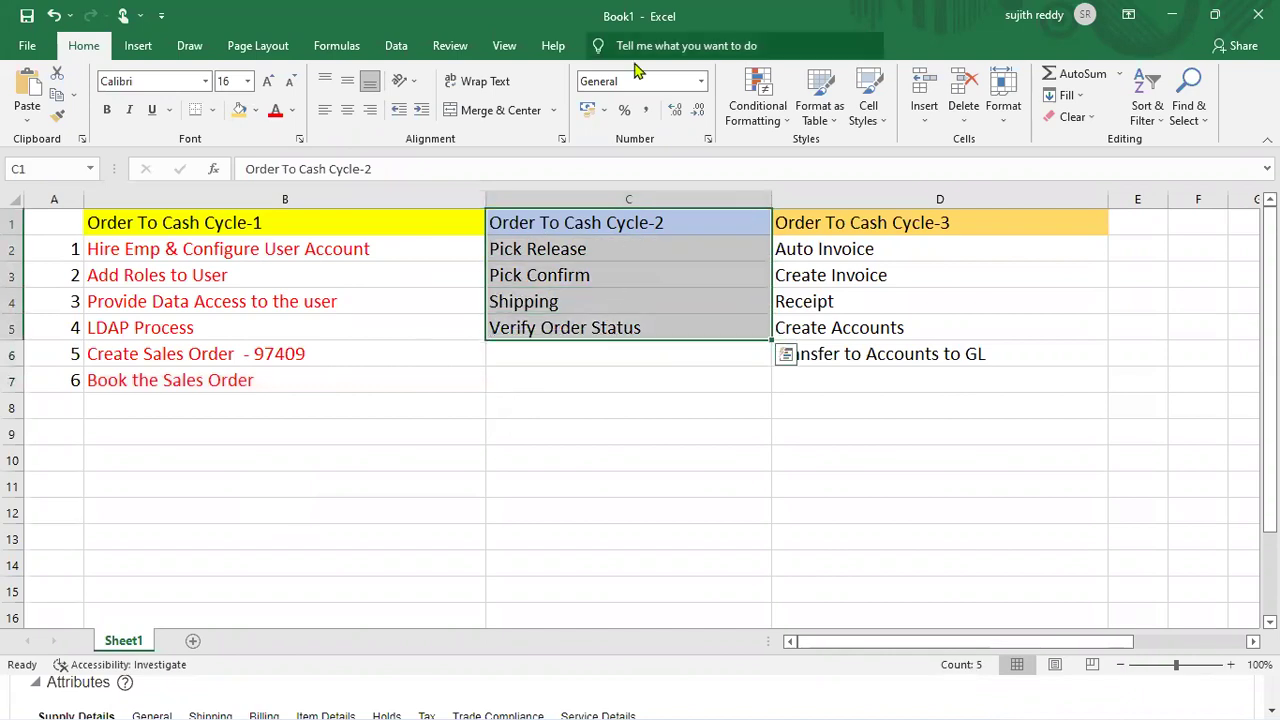